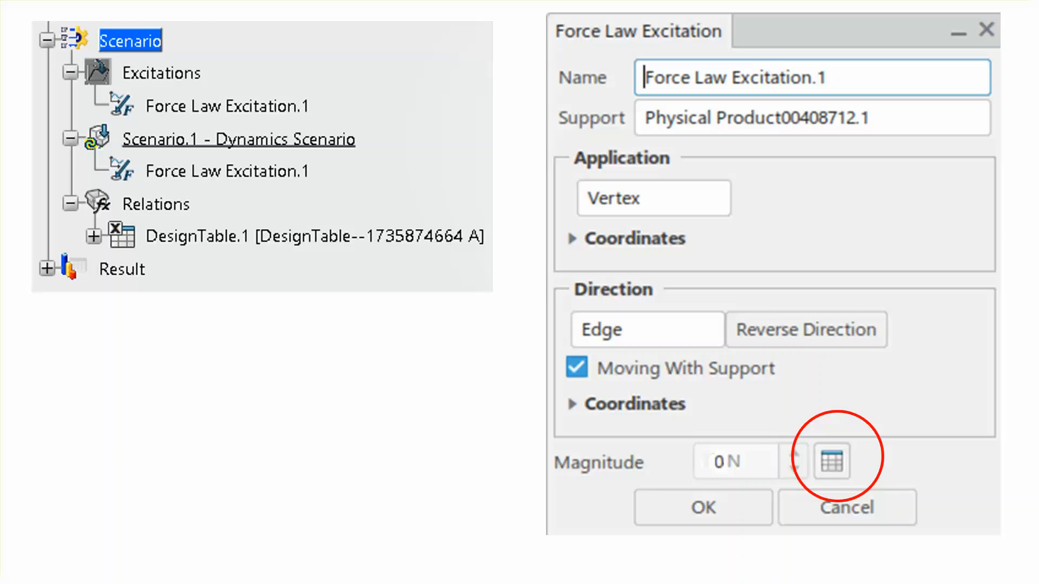
Switch from the presentation slides to the 3DEXPERIENCE window.
click(835, 521)
click(835, 521)
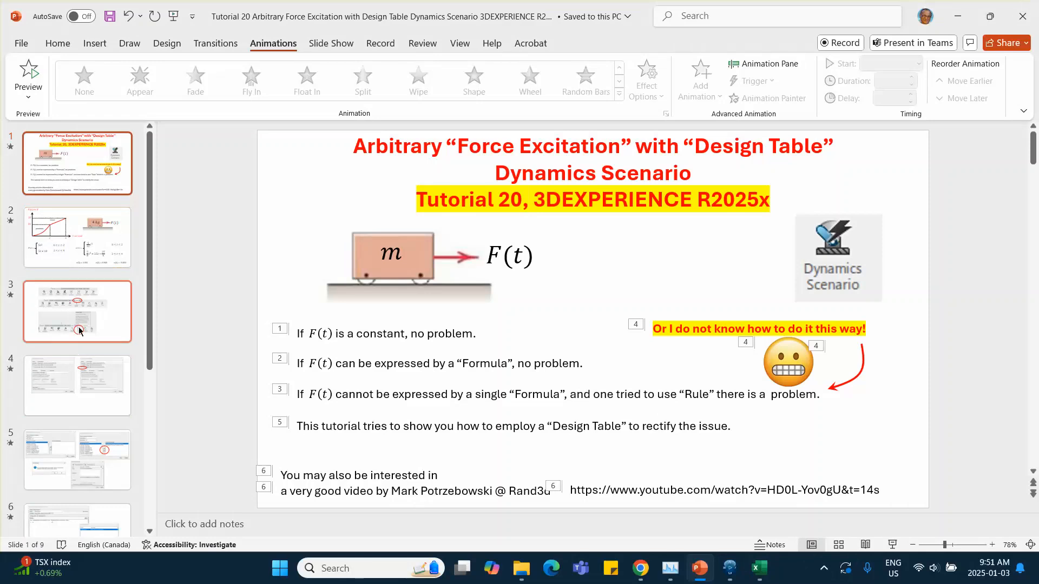
click(729, 569)
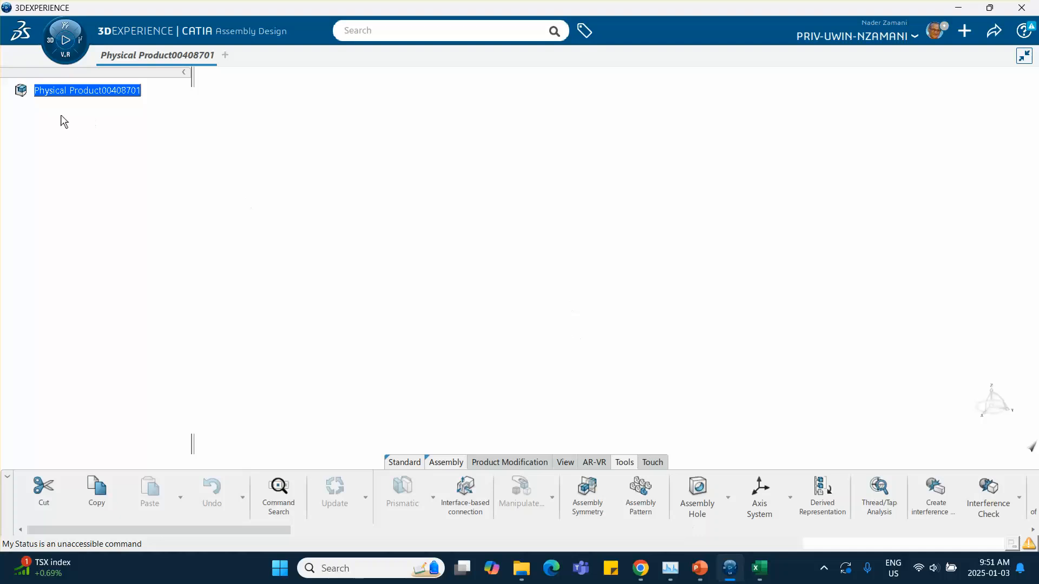
right_click(82, 95)
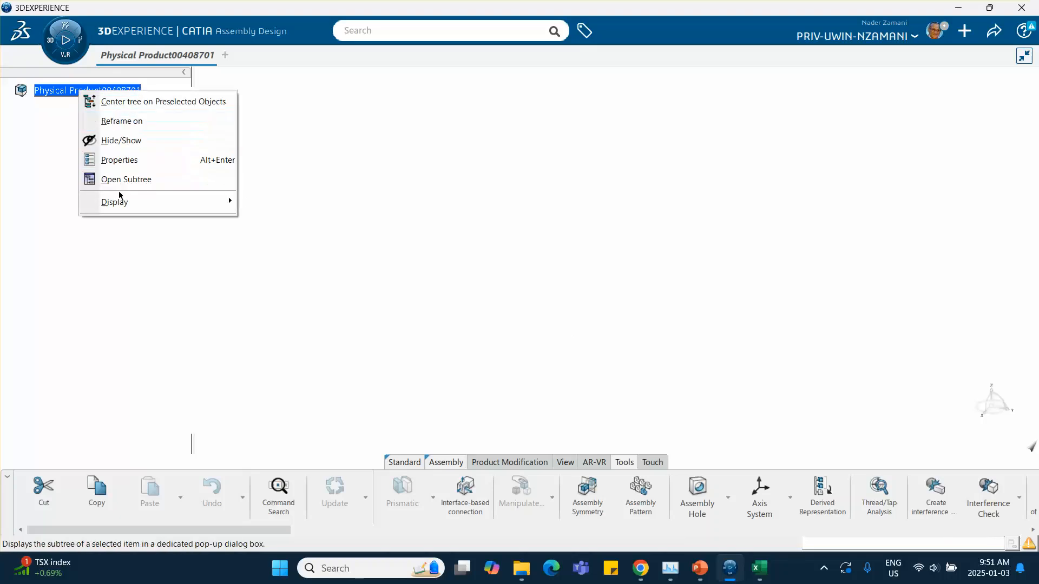
click(271, 183)
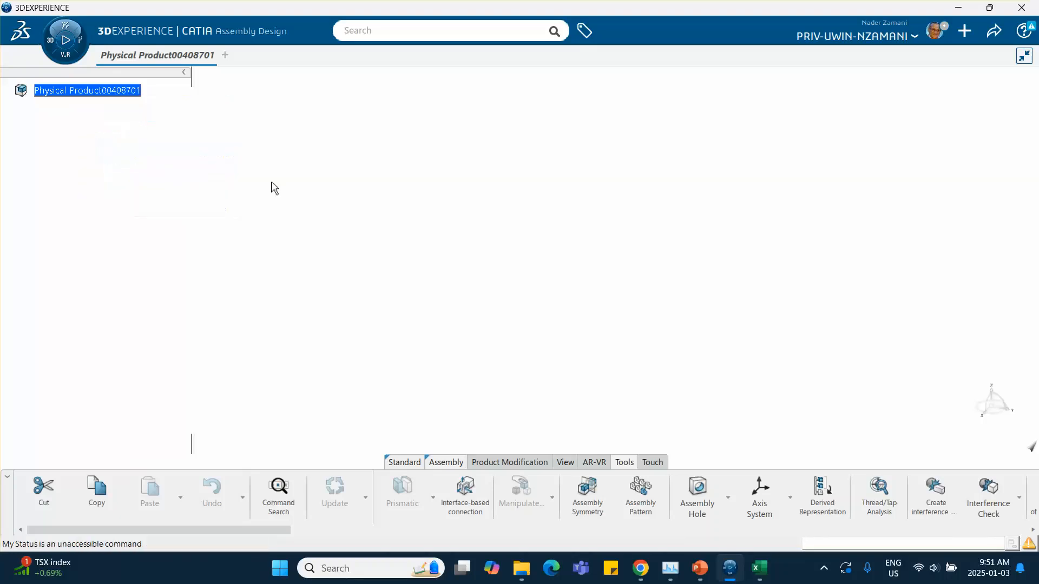
right_click(83, 92)
click(348, 167)
right_click(99, 89)
click(323, 200)
click(436, 464)
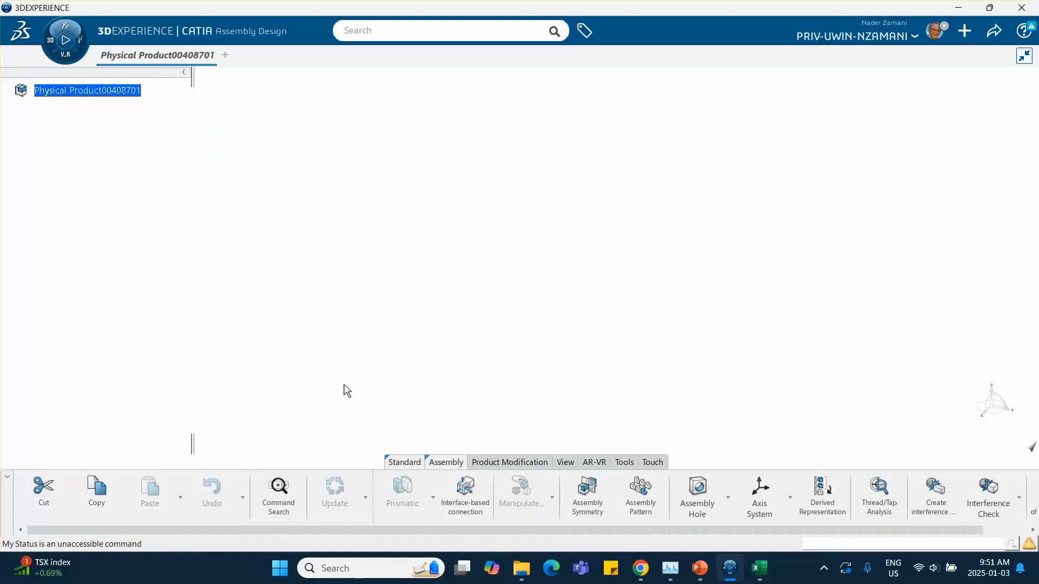
right_click(97, 95)
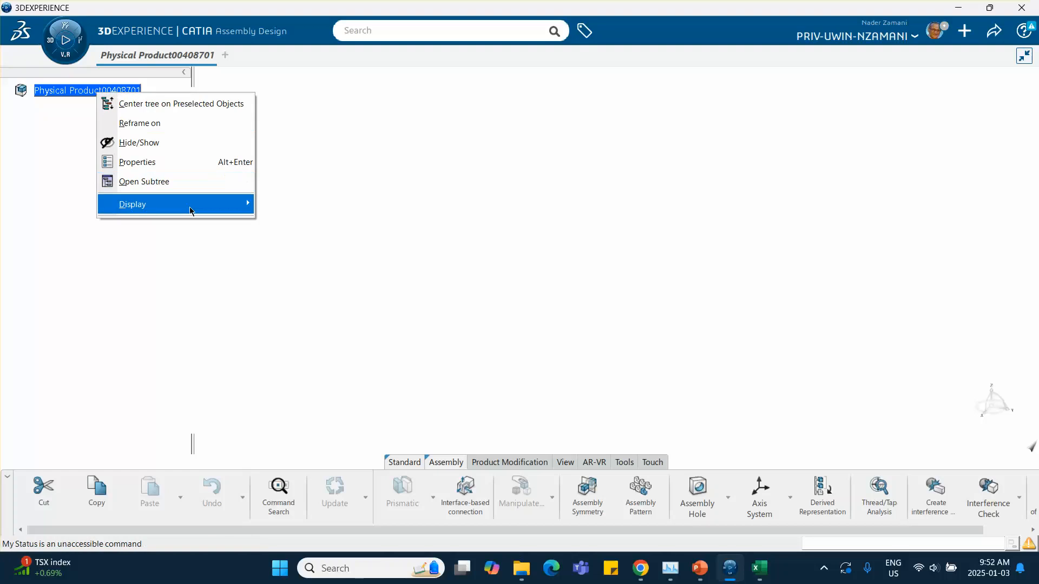
click(288, 226)
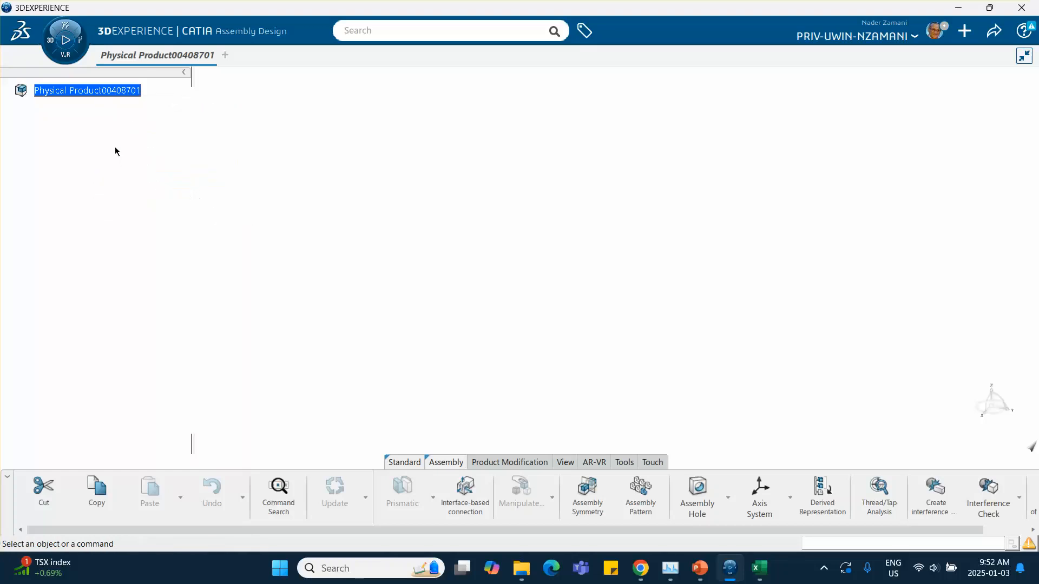
right_click(111, 96)
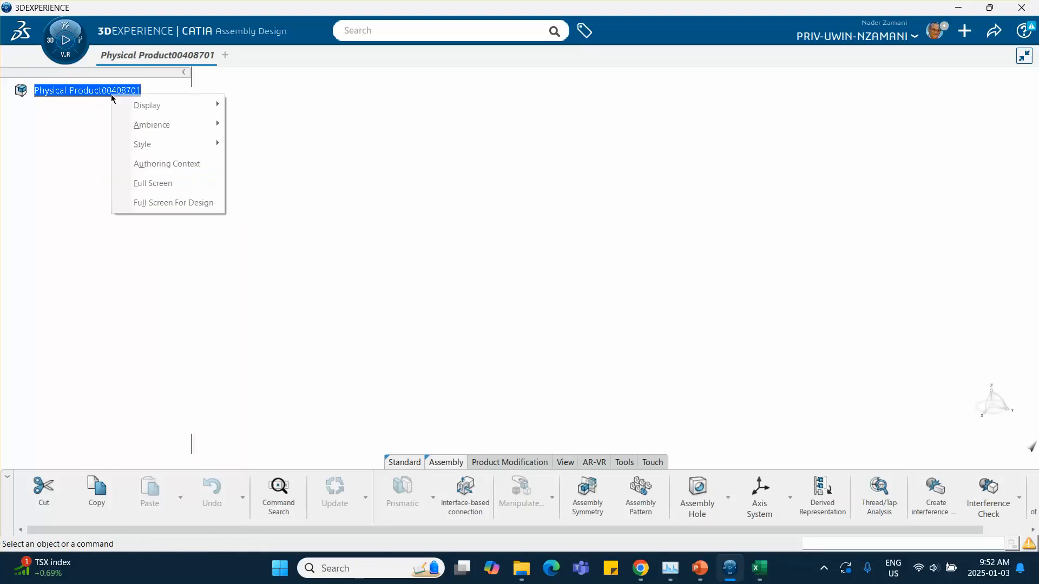
Close the Physical Product00408701 tab without saving its changes.
click(194, 54)
click(211, 55)
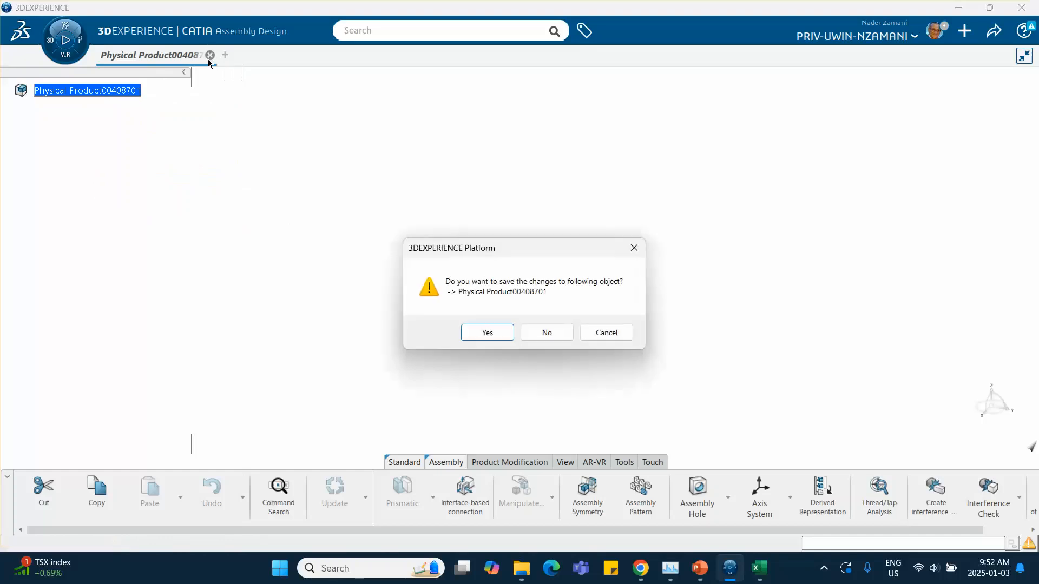
click(546, 332)
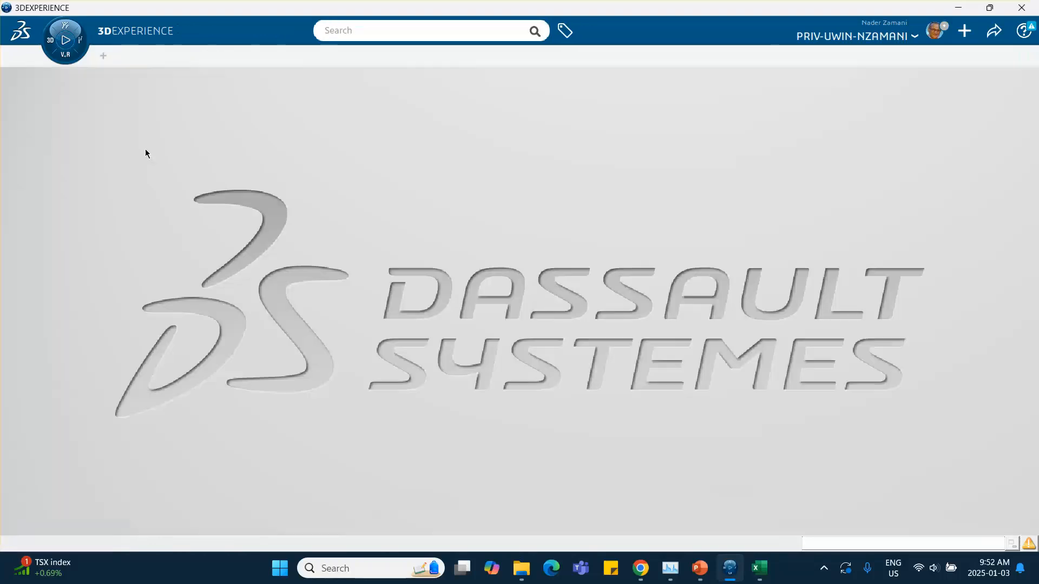
Create a new physical product by launching the Assembly Design app from the compass.
click(52, 43)
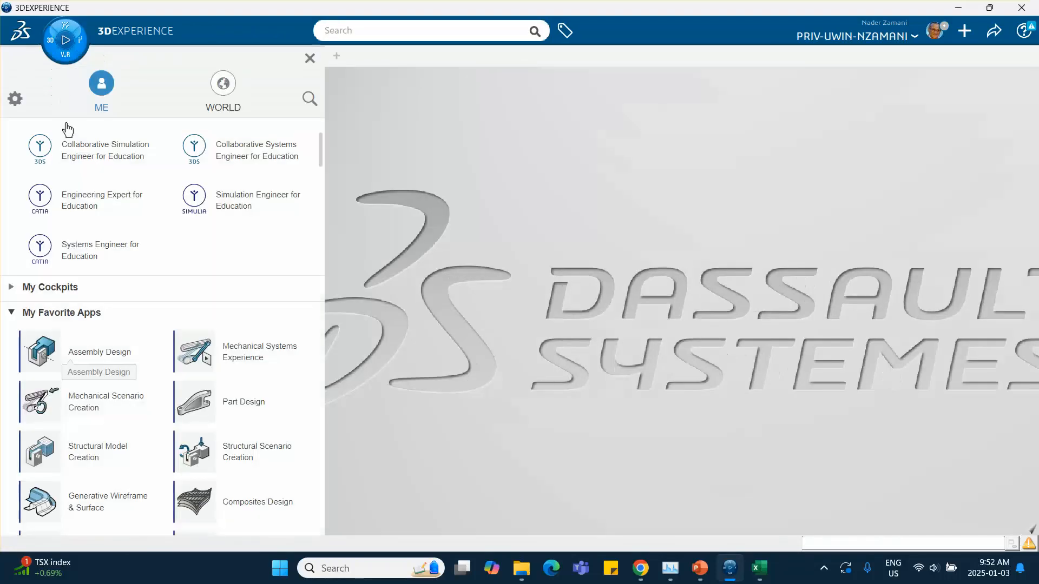
click(90, 356)
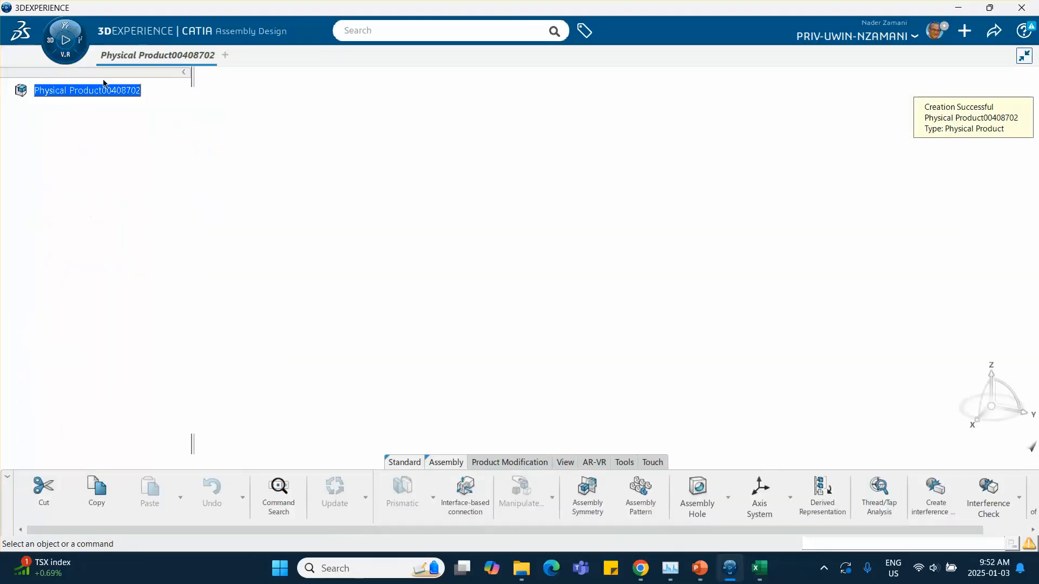
Insert a new 3D Part under the root physical product.
click(104, 90)
right_click(103, 91)
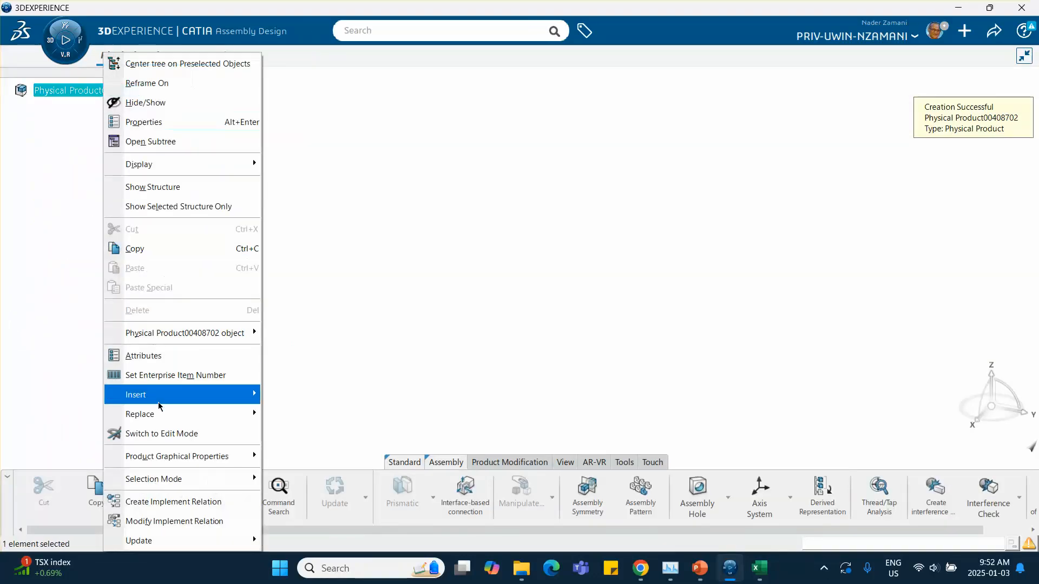
mouse_move(161, 403)
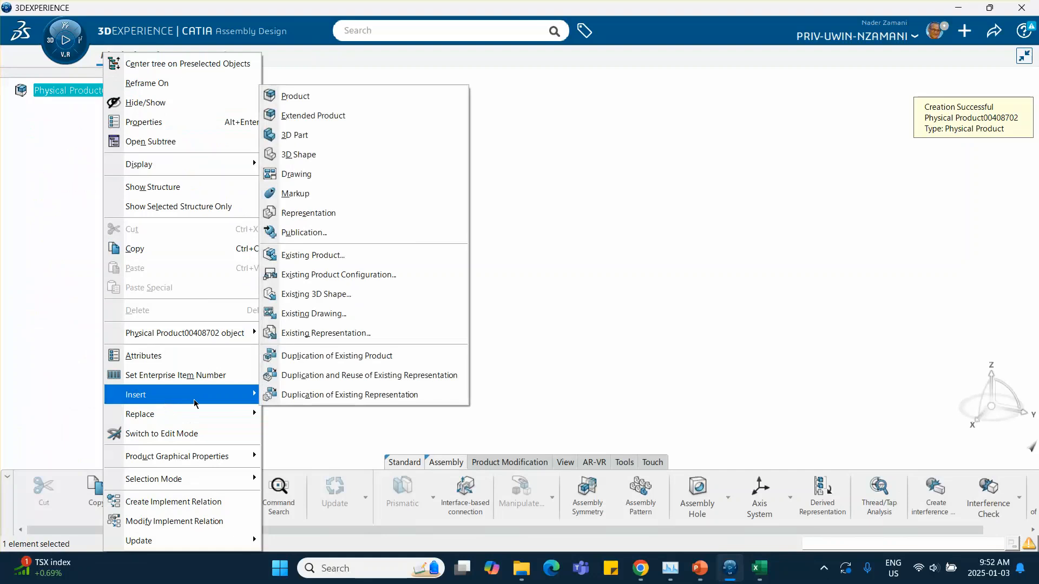
click(317, 137)
Set both the reference title and the instance title of the inserted part to track.
right_click(97, 108)
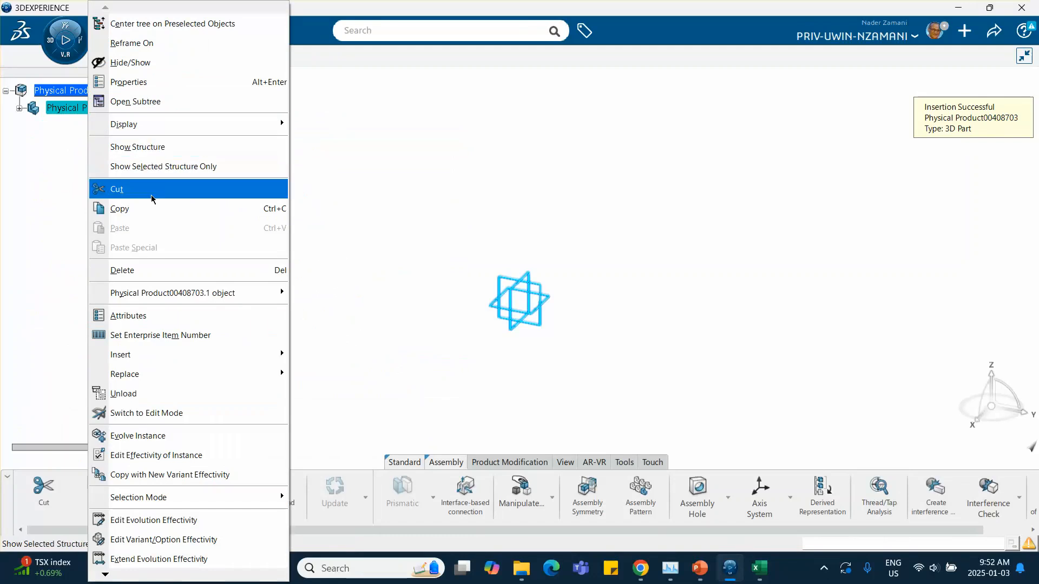
click(129, 82)
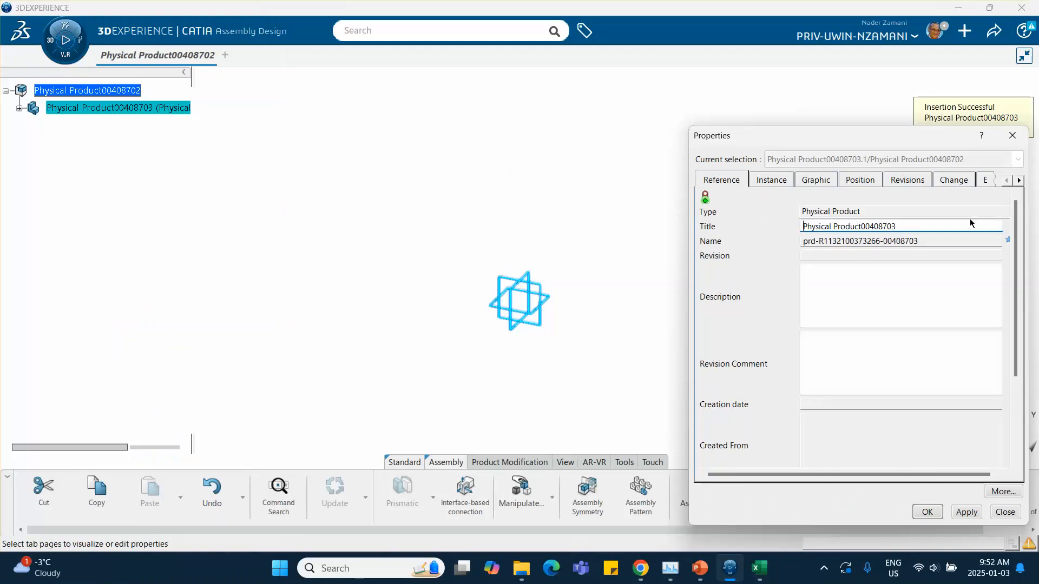
triple_click(902, 223)
text(tr)
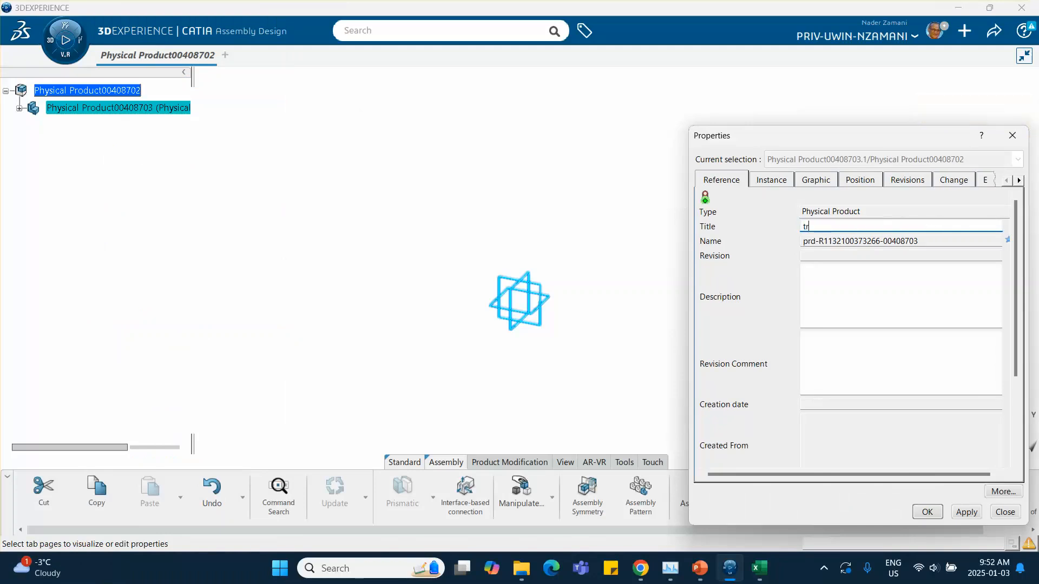
text(ack)
click(769, 181)
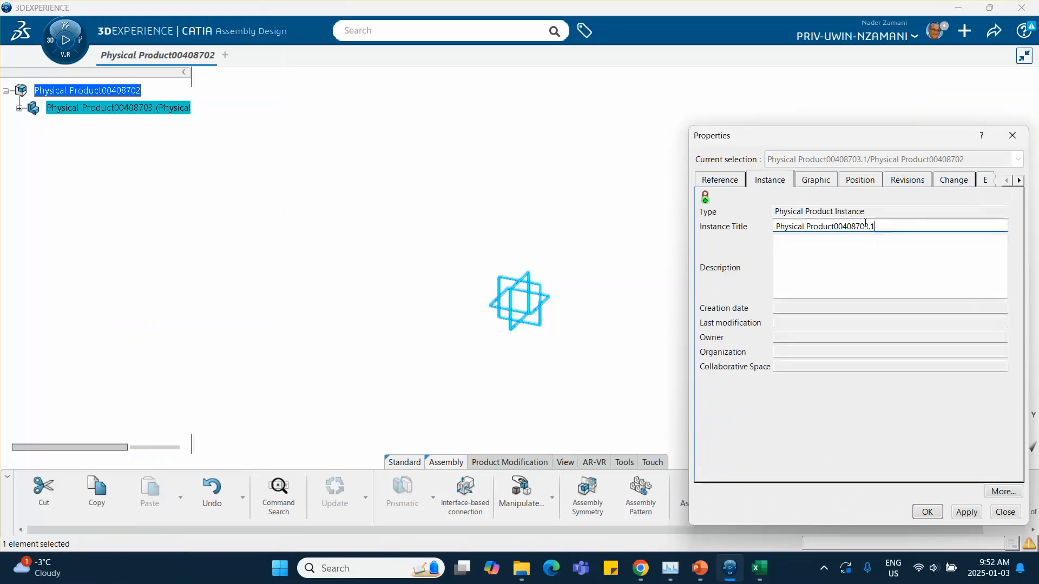
triple_click(866, 223)
text(trac)
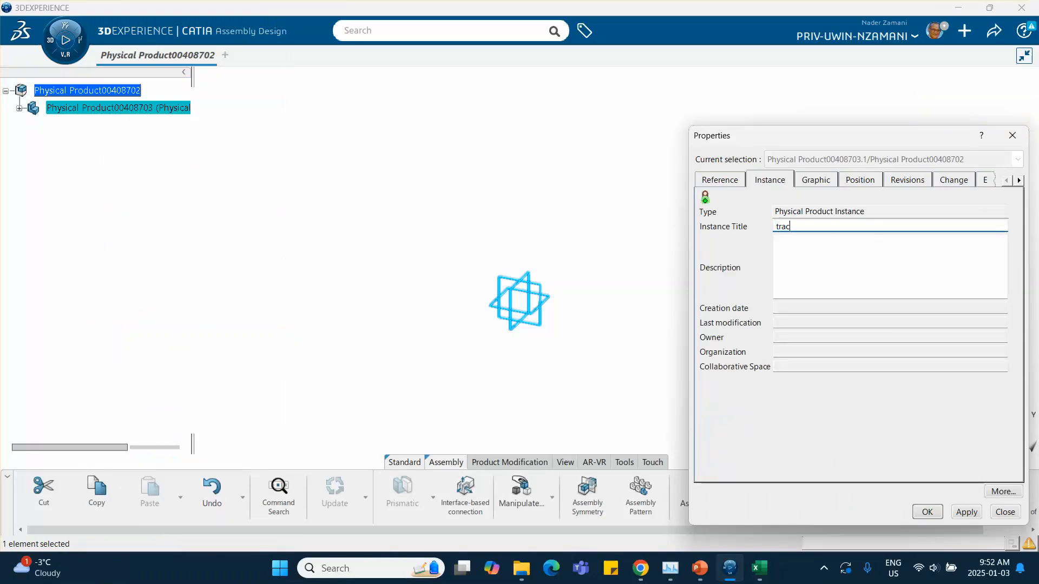
text(k)
click(925, 511)
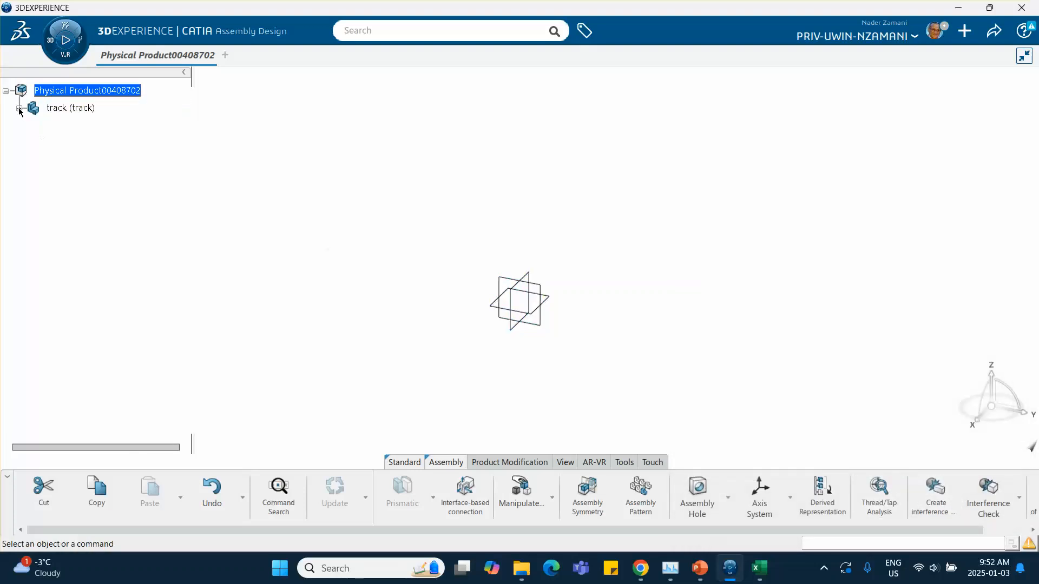
Open the track's 3D shape in Part Design and start a sketch on the yz plane.
click(18, 108)
double_click(103, 126)
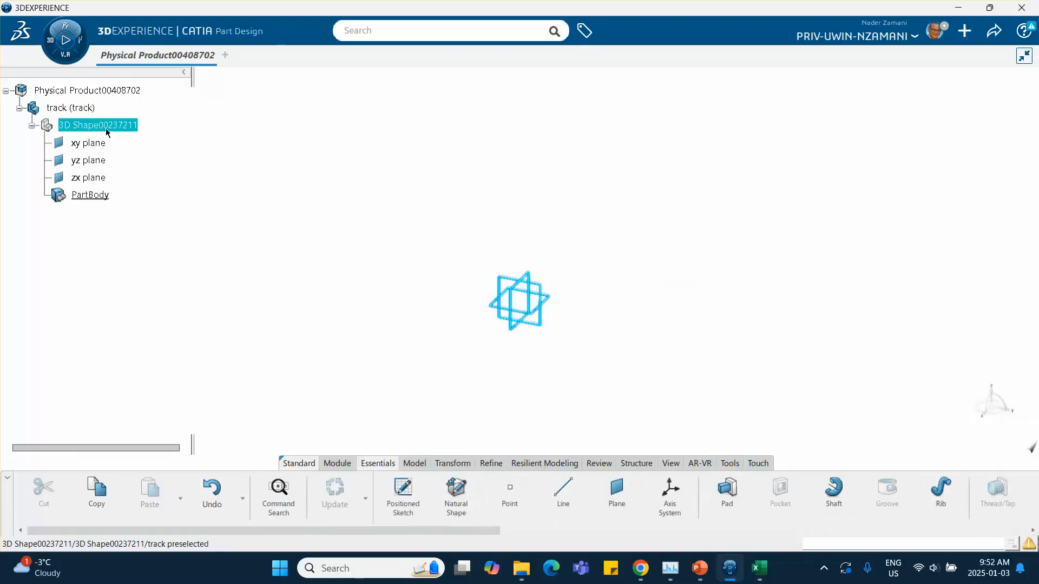
click(544, 291)
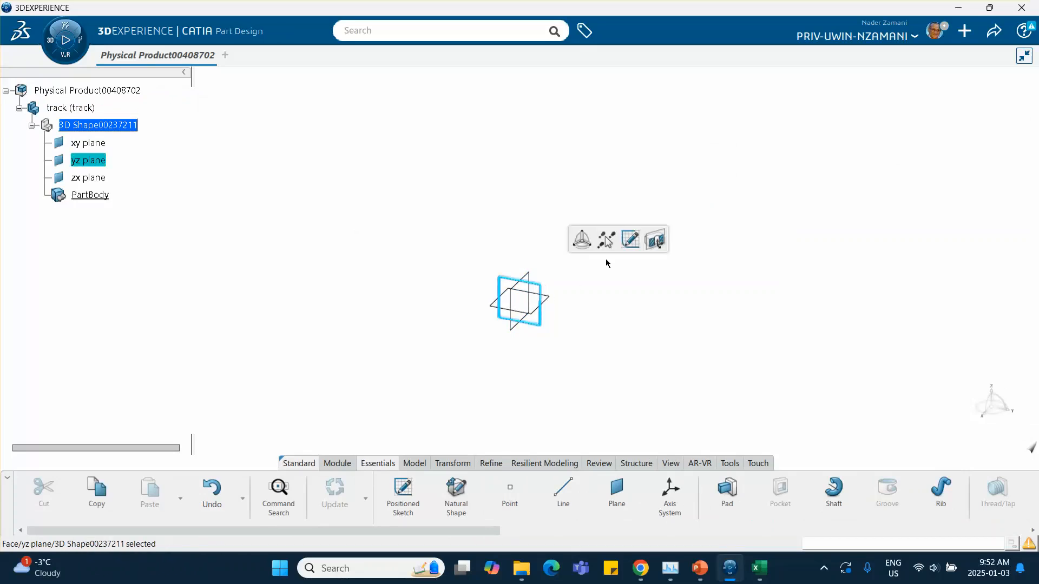
click(630, 240)
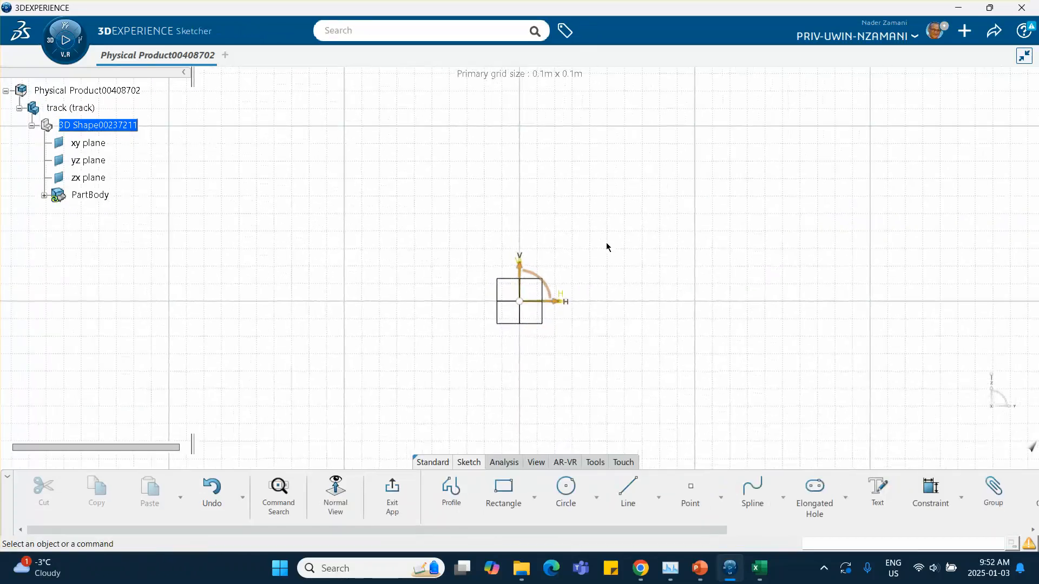
Sketch a rectangle from the origin about 58 mm wide and 19 mm tall below the horizontal axis.
middle_drag(606, 247, 506, 250)
click(503, 490)
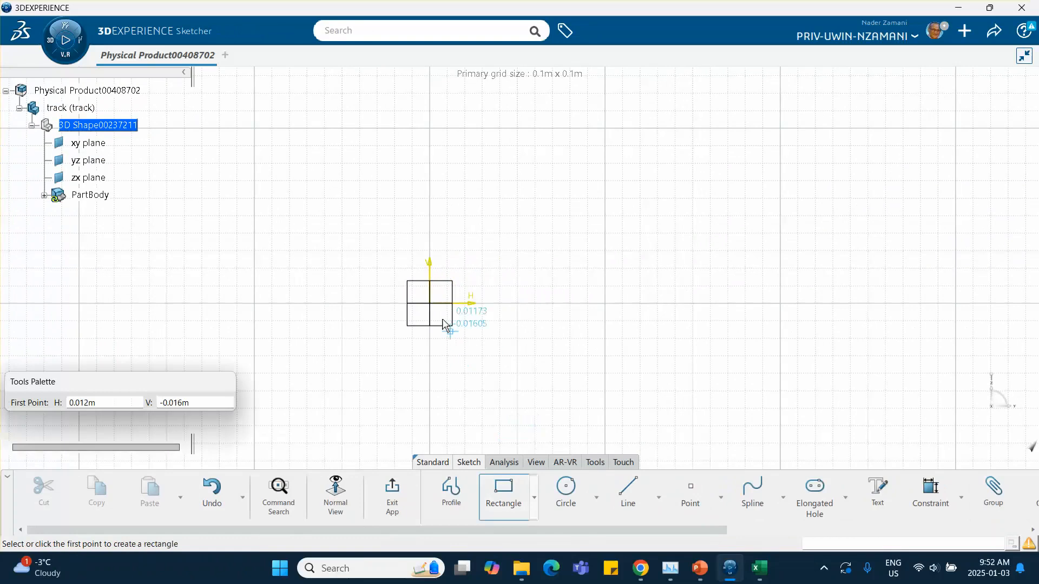
click(433, 305)
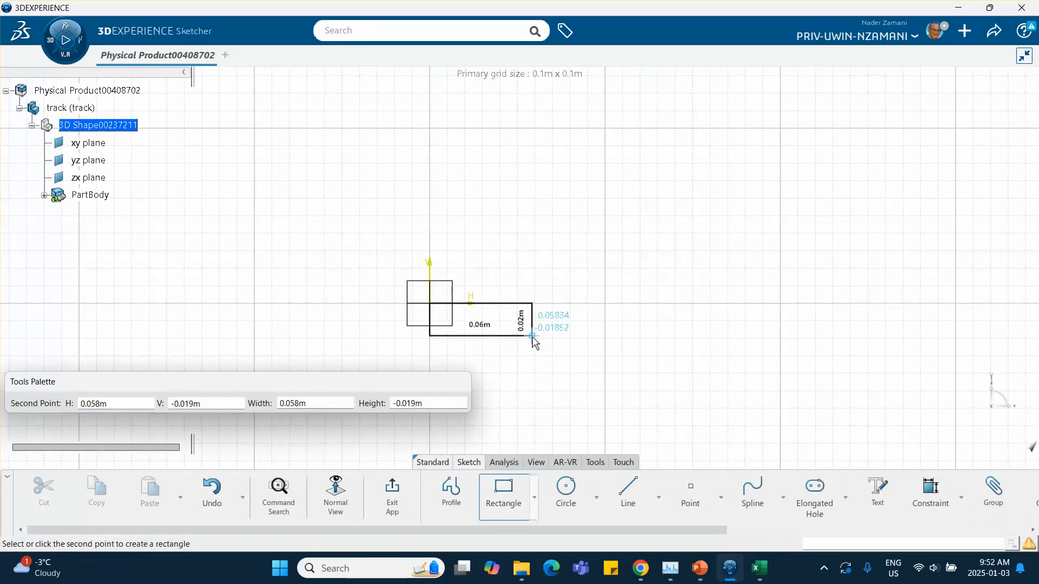
click(533, 332)
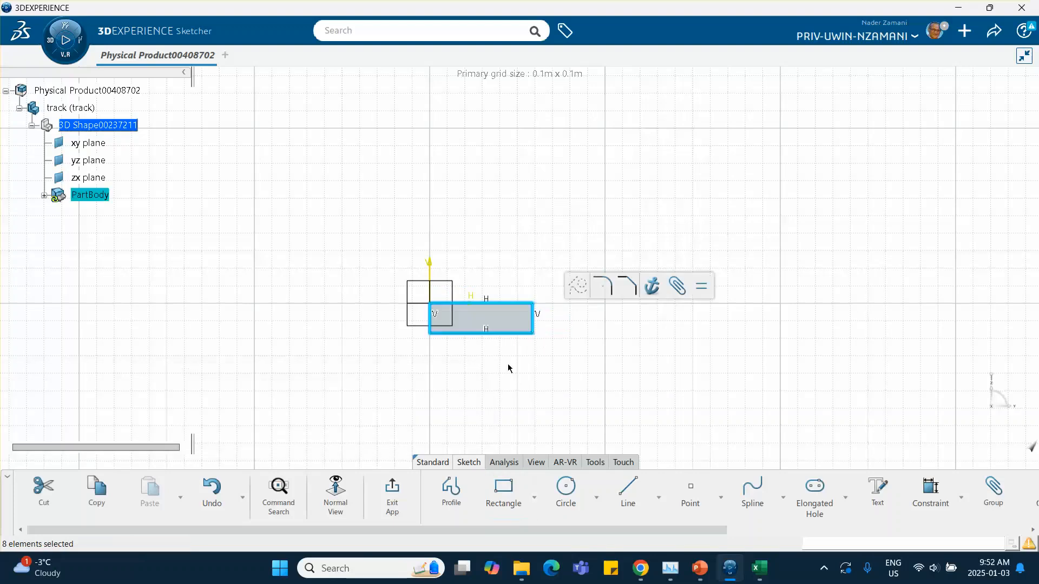
Dimension the rectangle's bottom edge and set it to 10mm, scaling the whole sketch accordingly.
click(926, 489)
click(468, 334)
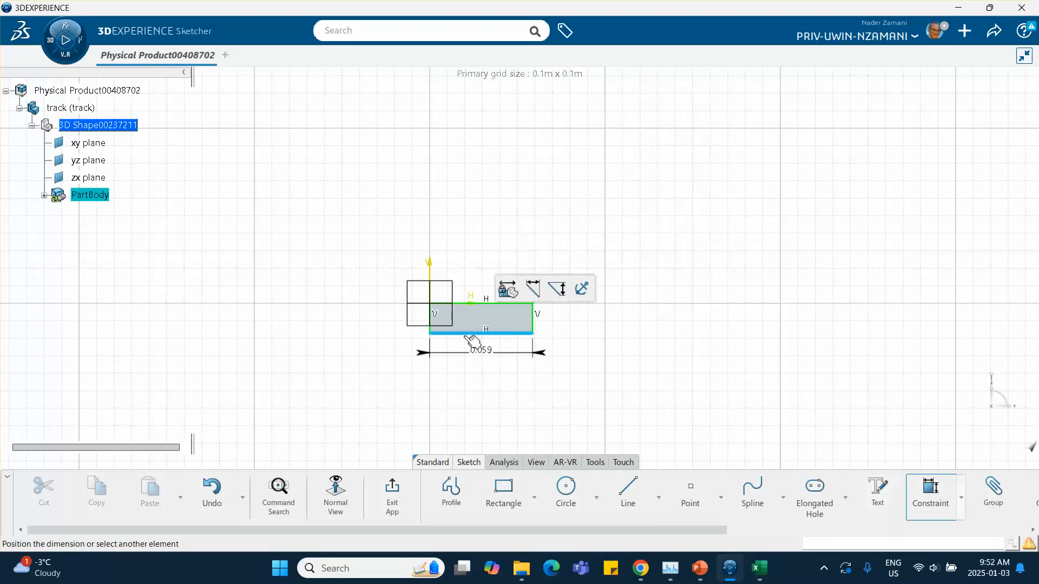
double_click(466, 356)
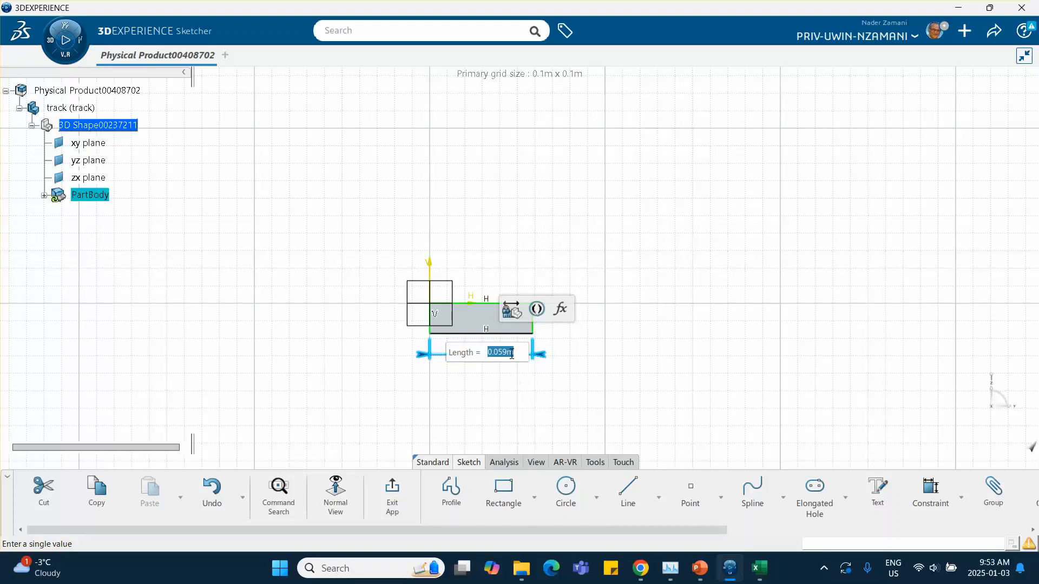
drag(509, 353, 455, 349)
click(515, 352)
text(10mm)
key(Return)
click(567, 335)
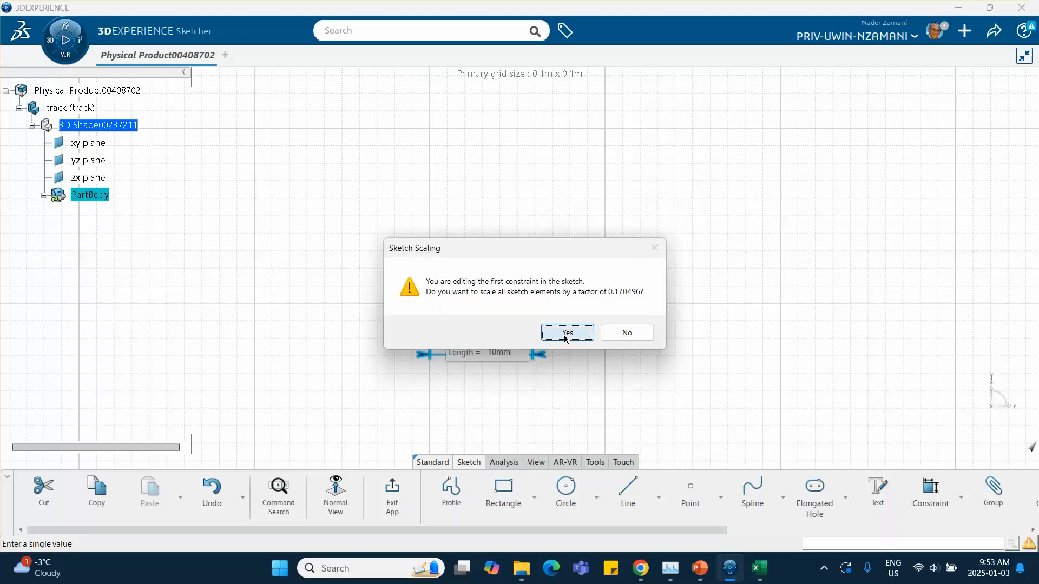
Exit the sketch.
middle_drag(495, 341, 468, 215)
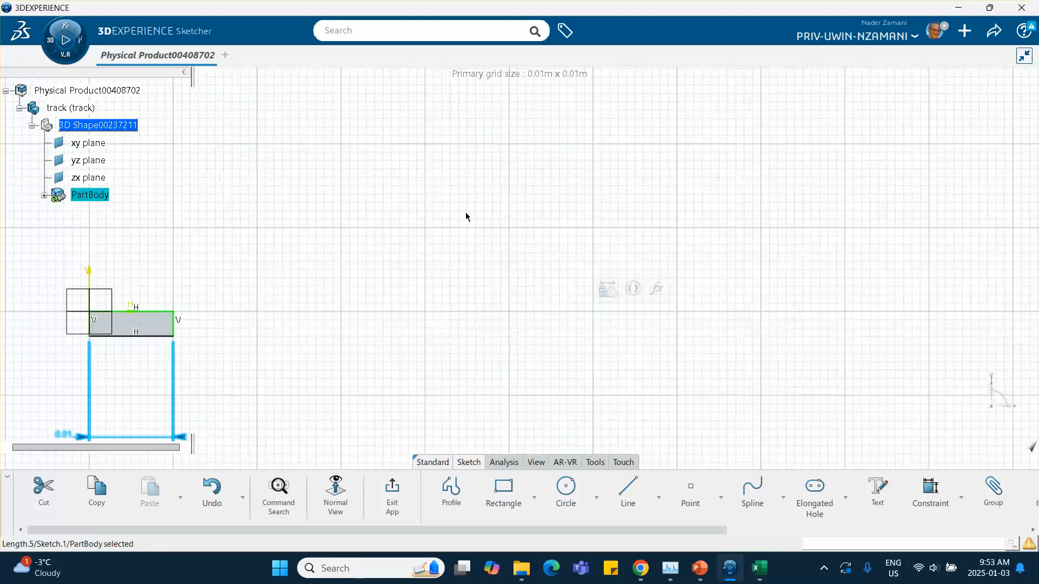
middle_drag(360, 236, 554, 208)
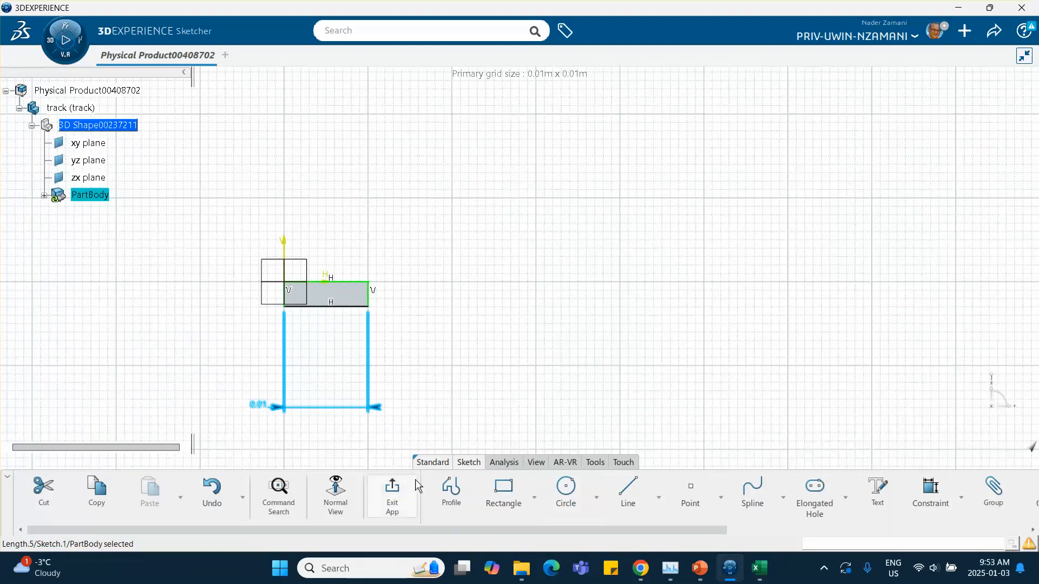
click(391, 493)
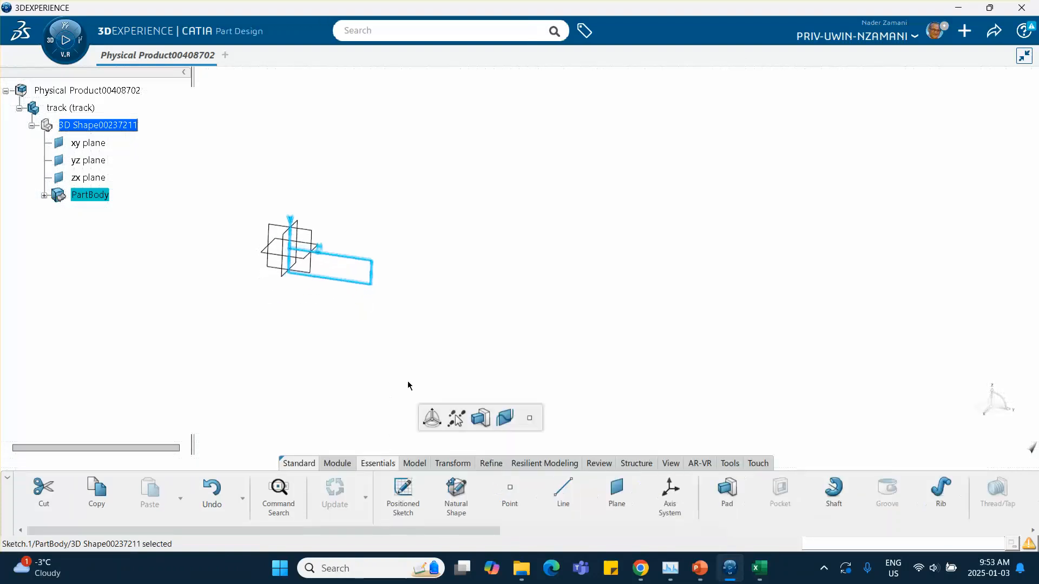
Pad the sketch with a first-limit length of 200mm.
click(480, 417)
middle_drag(436, 320, 591, 257)
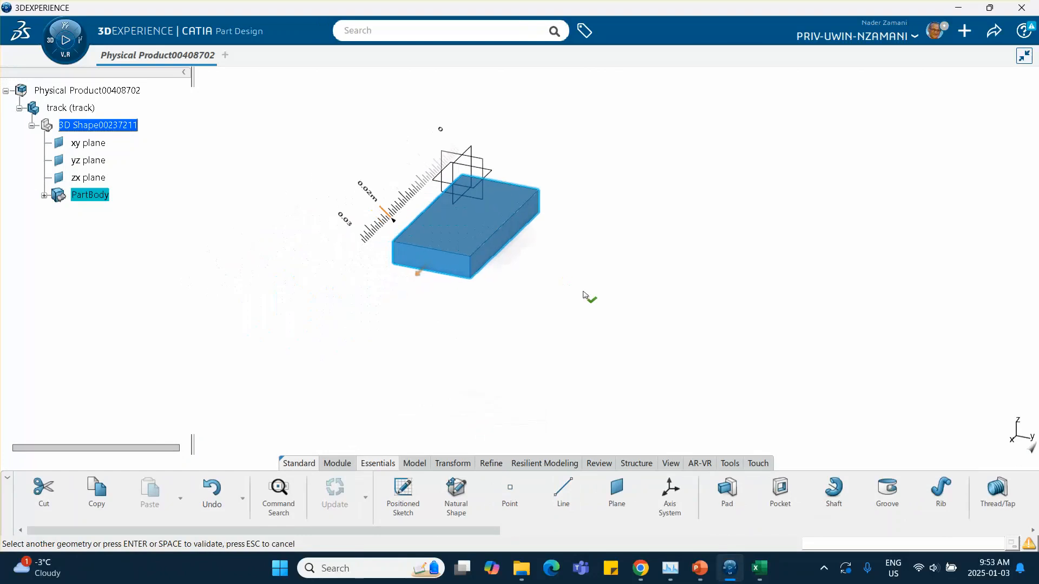
click(584, 295)
double_click(481, 222)
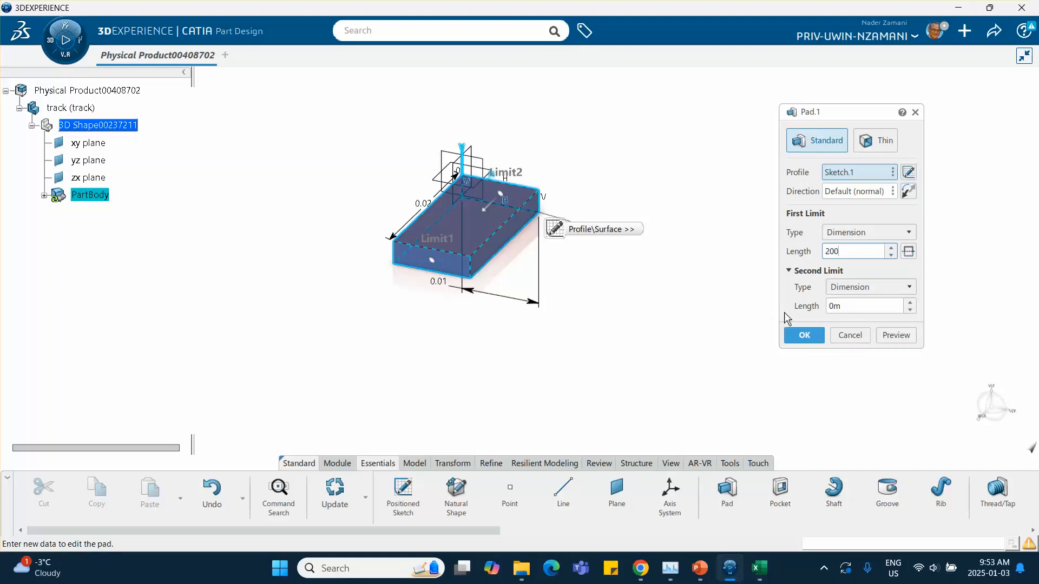
text(mm)
click(806, 336)
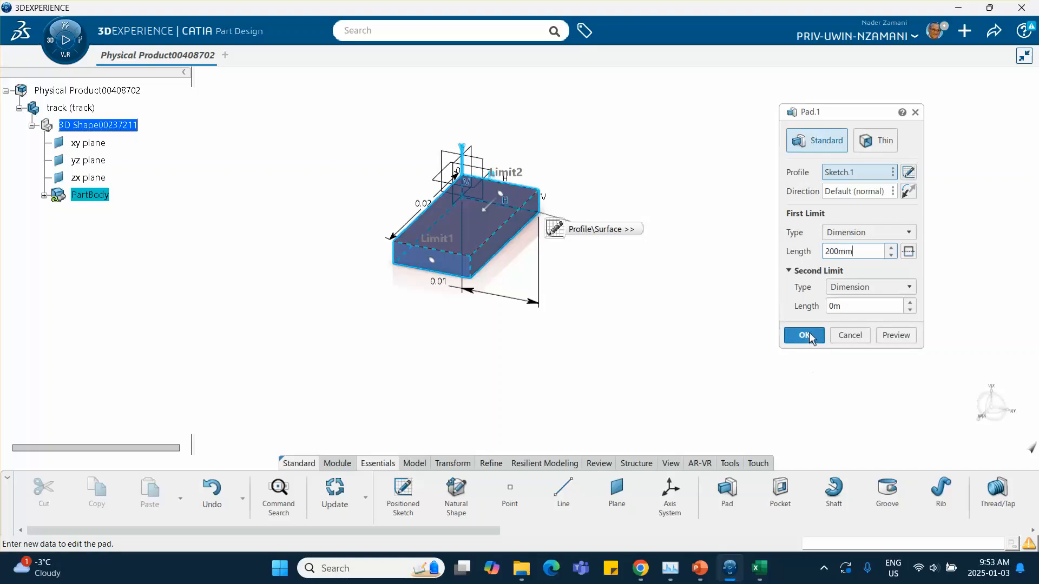
Insert a new 3D Part into the root physical product of the assembly.
middle_drag(577, 299, 592, 251)
click(165, 219)
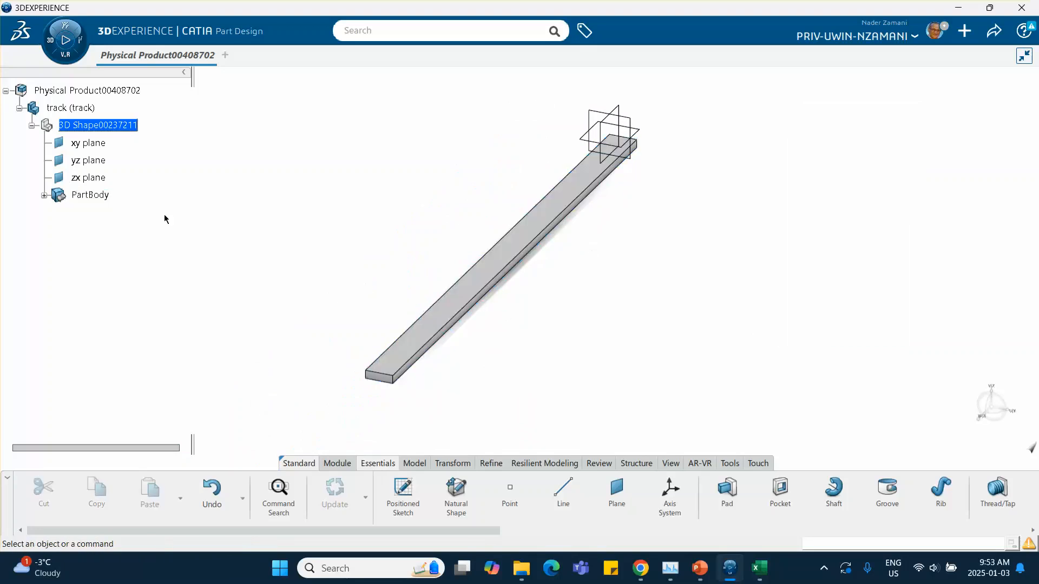
double_click(74, 91)
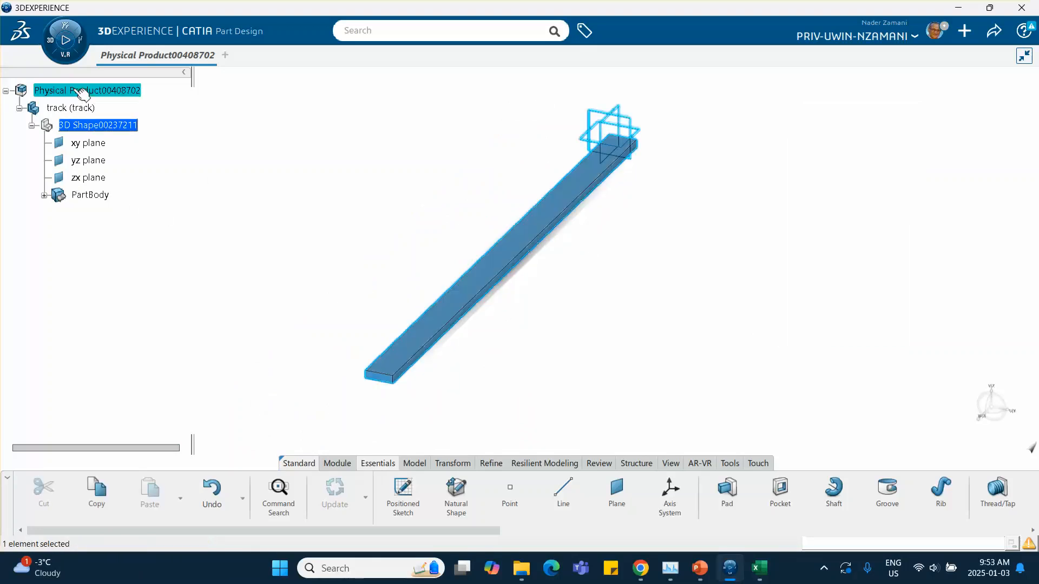
right_click(74, 92)
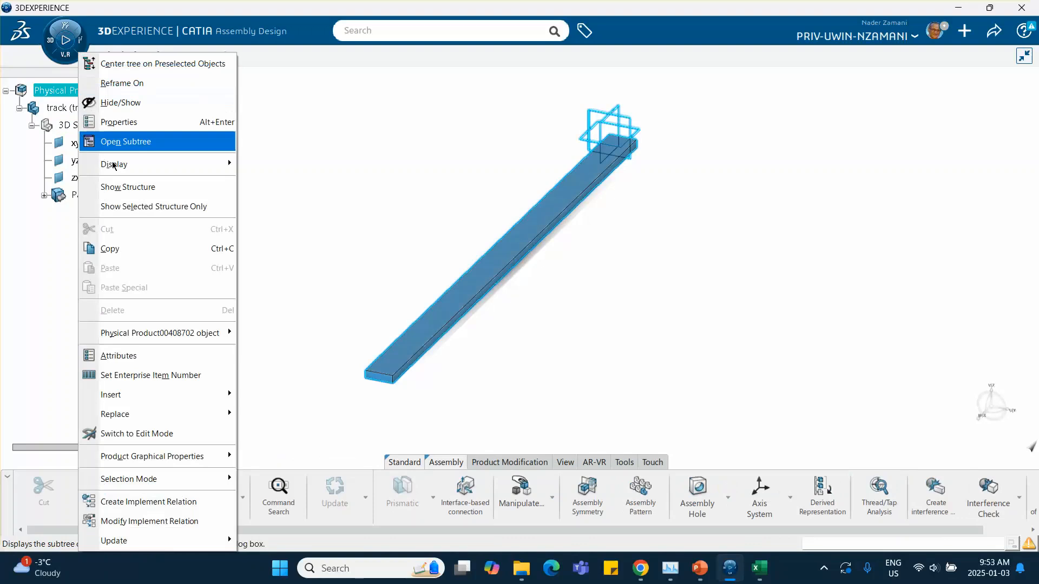
mouse_move(136, 400)
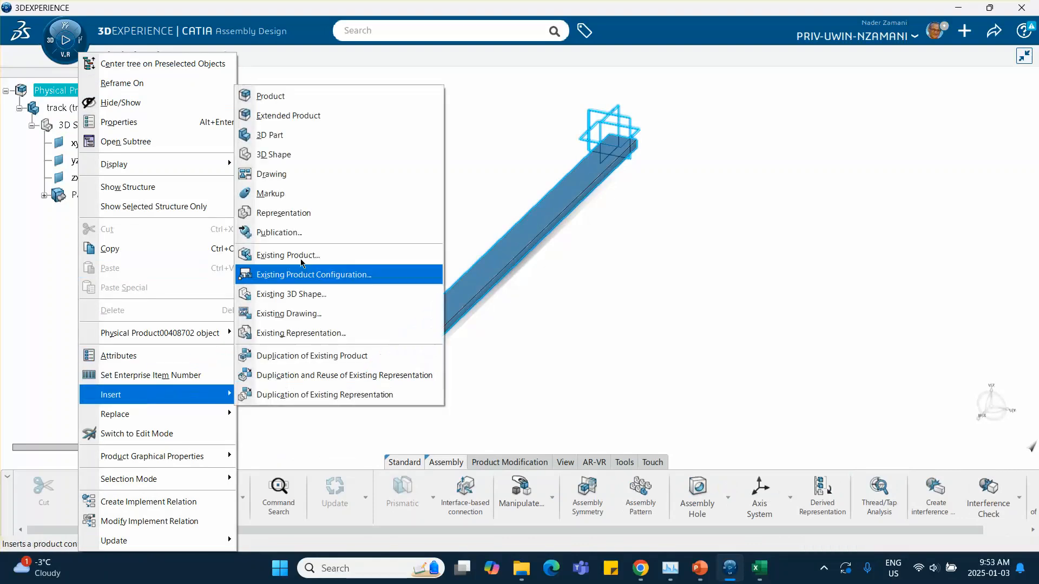
click(281, 132)
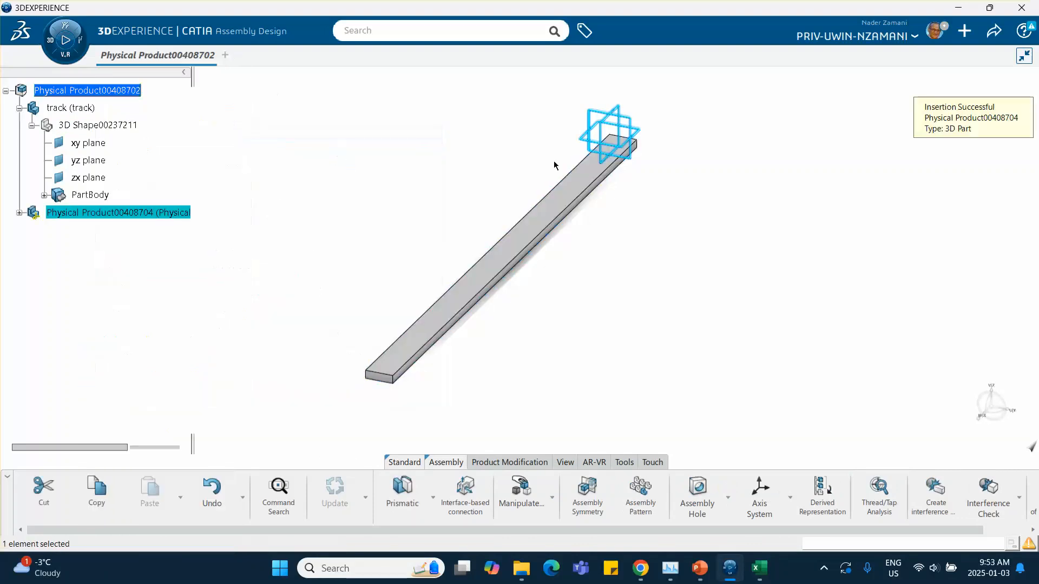
Rename the new part's instance title and reference title to block in its properties.
right_click(157, 213)
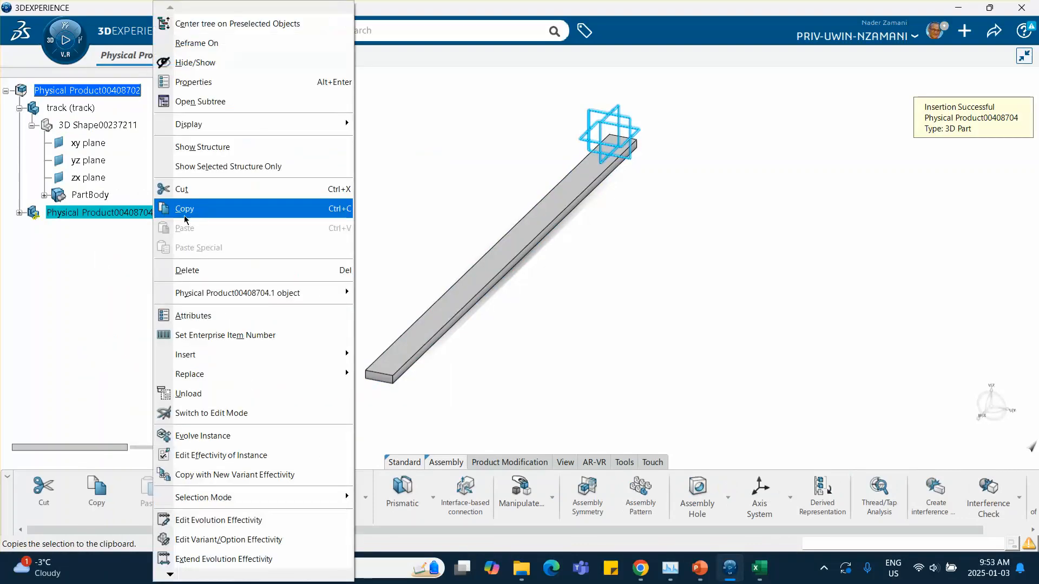
click(200, 82)
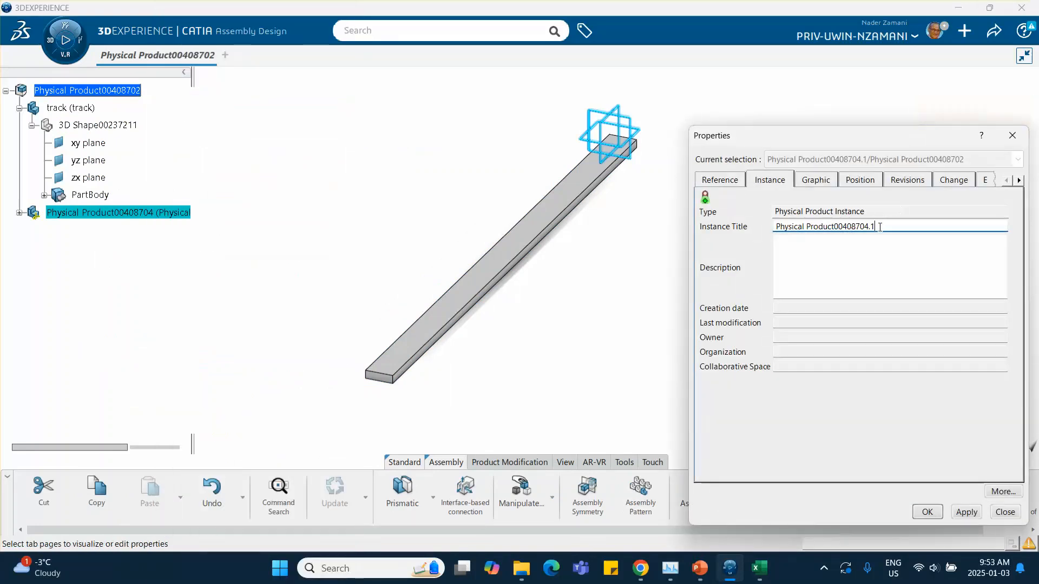
drag(879, 226, 716, 202)
text(block)
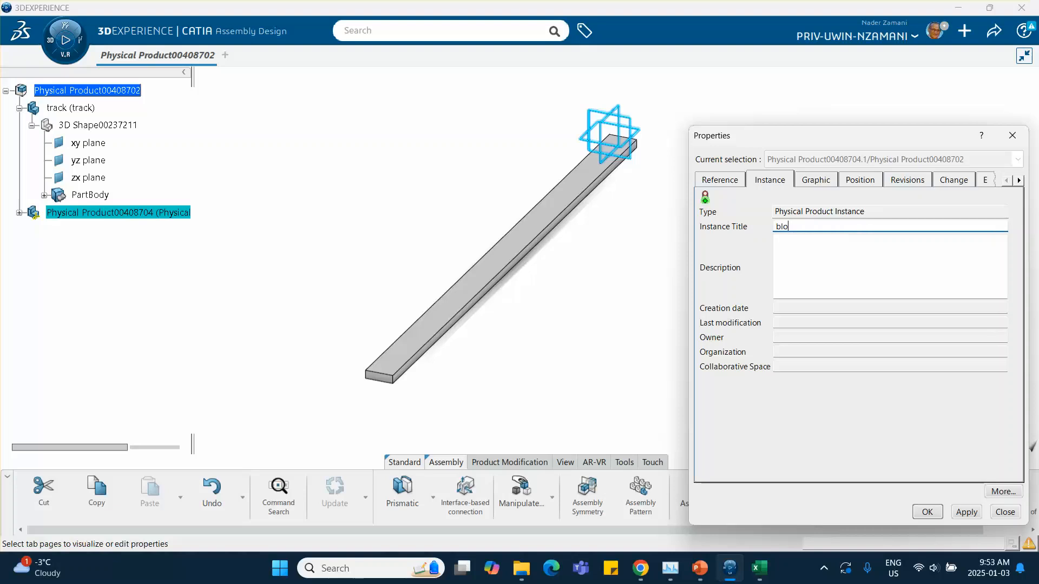
click(717, 180)
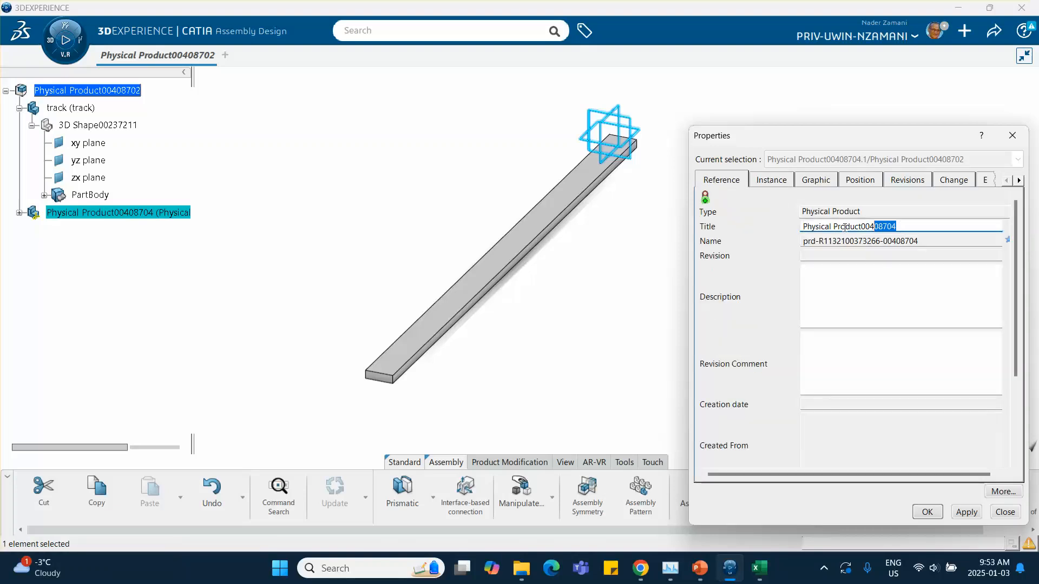
drag(845, 227, 800, 227)
text(block)
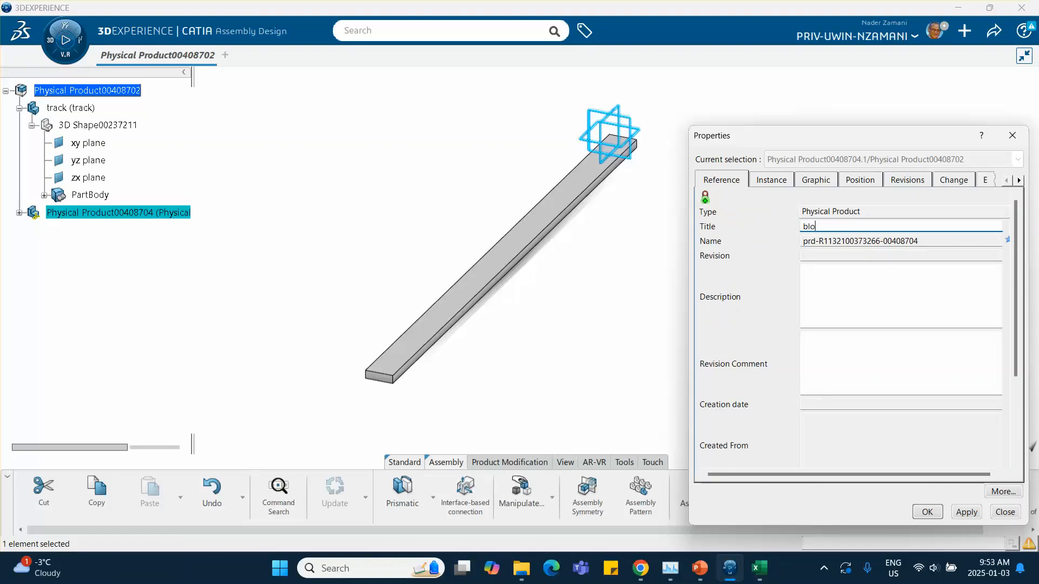
click(927, 512)
Open the block's shape for editing and sketch a rectangle about 5 mm square on its xy plane.
click(19, 213)
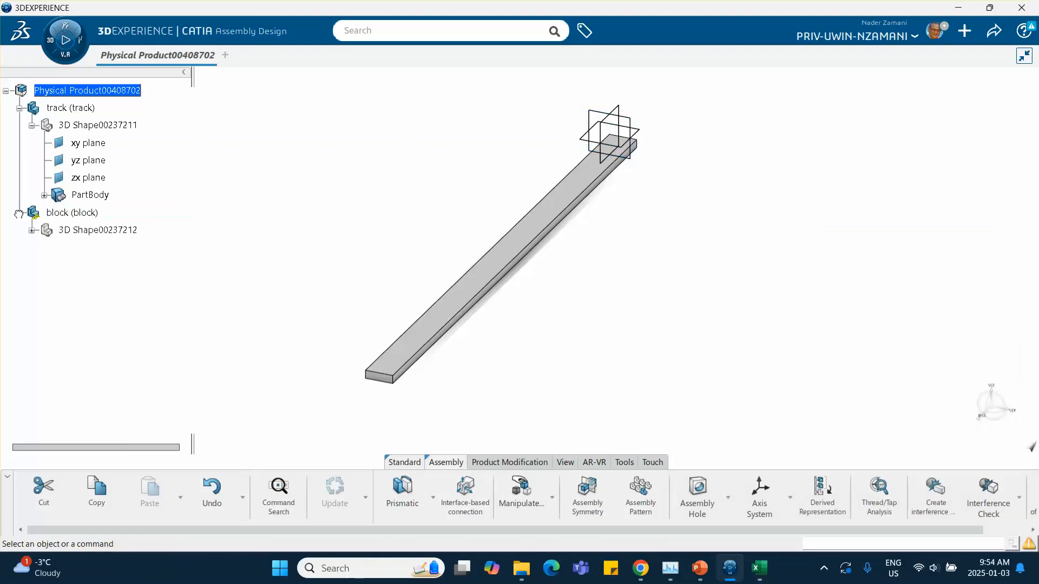
double_click(90, 231)
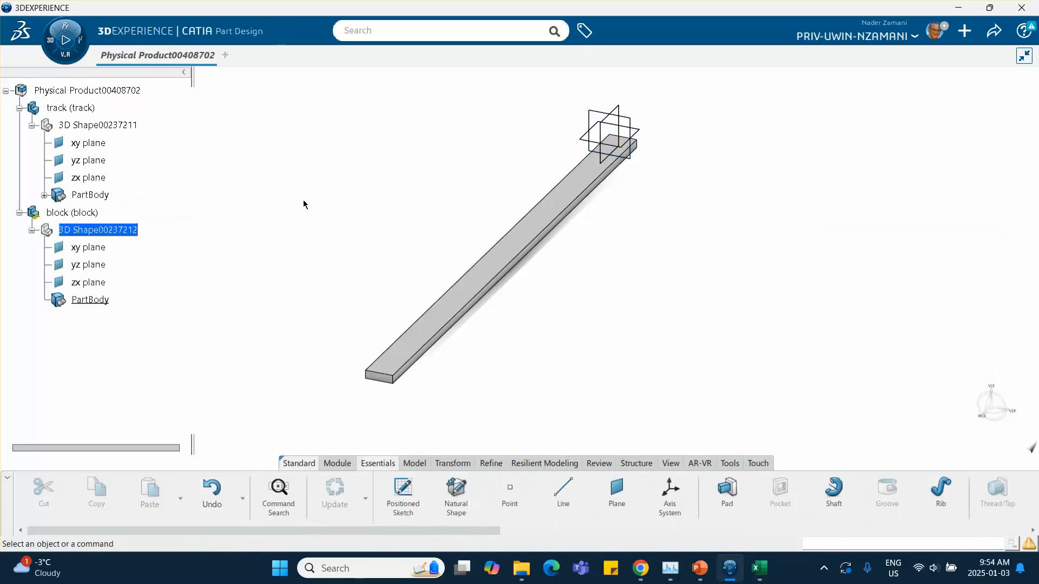
click(609, 113)
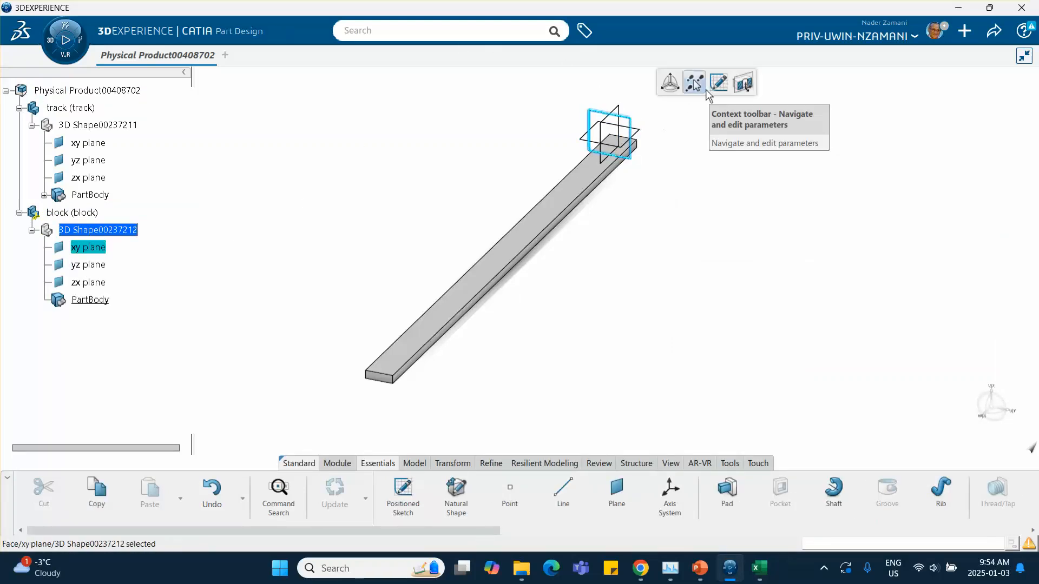
click(719, 82)
mouse_move(597, 286)
middle_down()
mouse_move(531, 355)
mouse_move(532, 272)
mouse_move(502, 428)
middle_up()
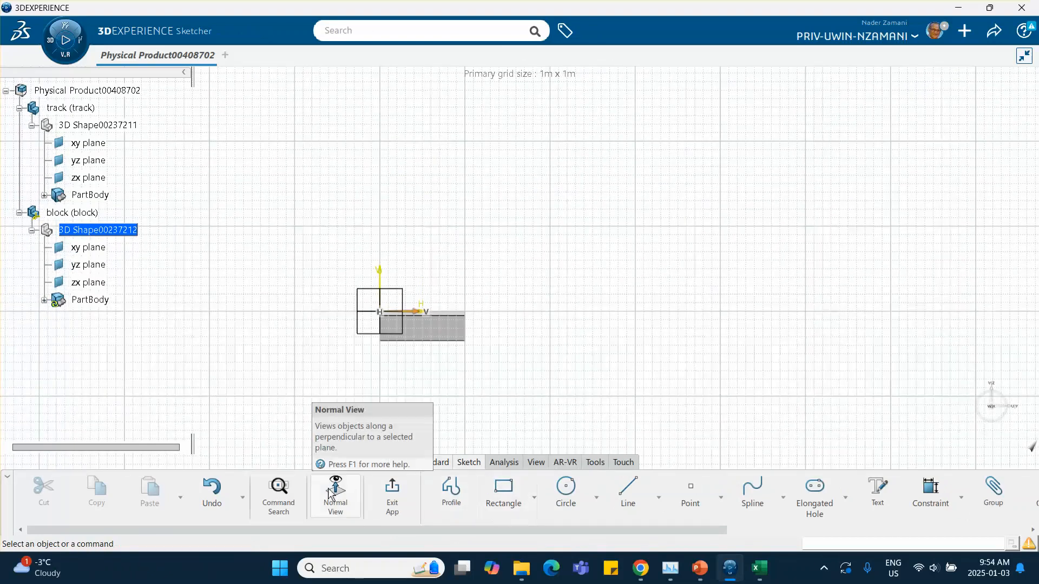
click(504, 491)
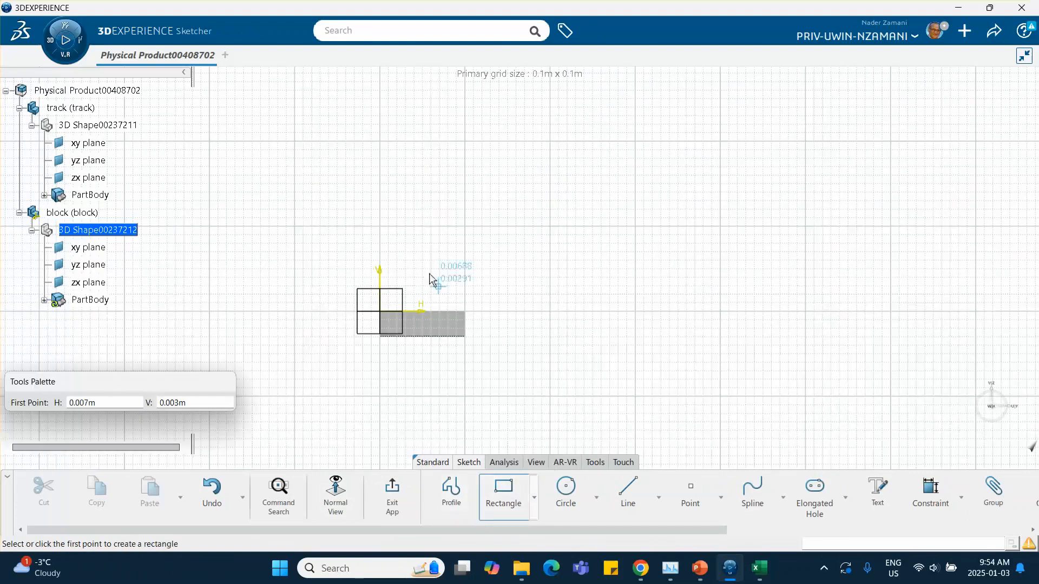
click(383, 234)
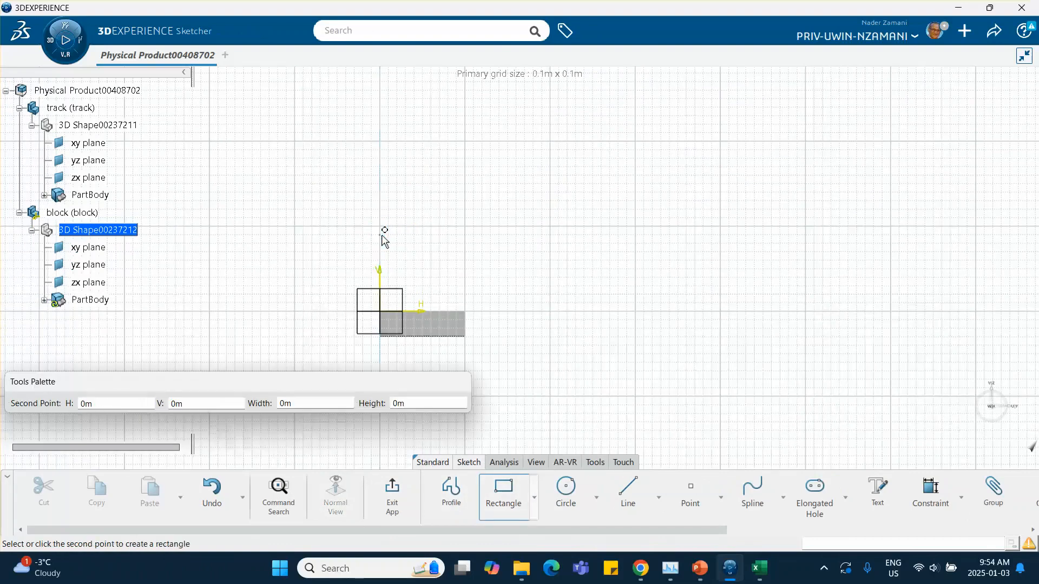
click(431, 281)
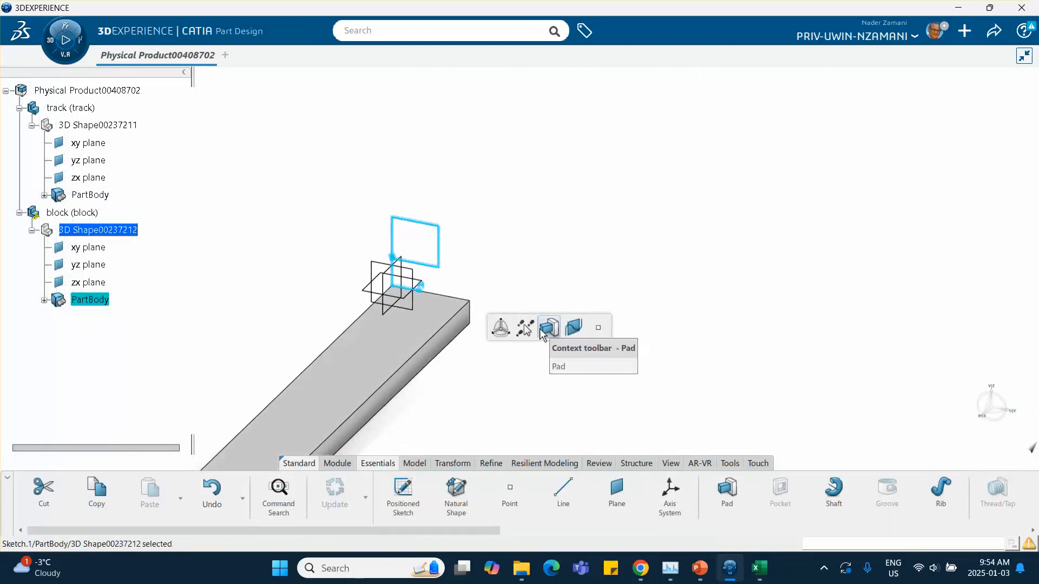
Pad the block sketch and set the pad's first-limit length to 10mm.
click(544, 322)
click(562, 273)
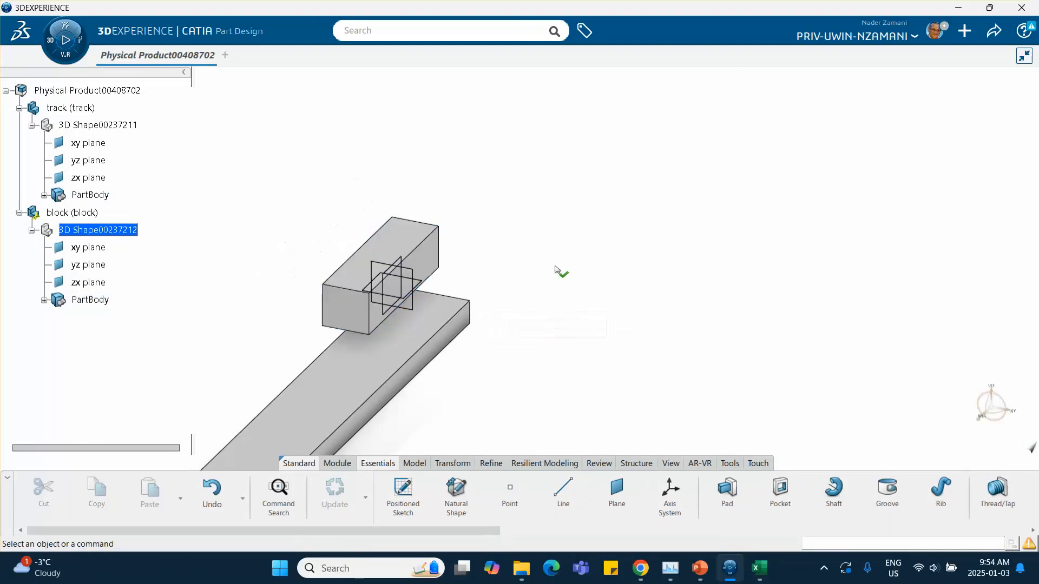
click(401, 239)
double_click(401, 240)
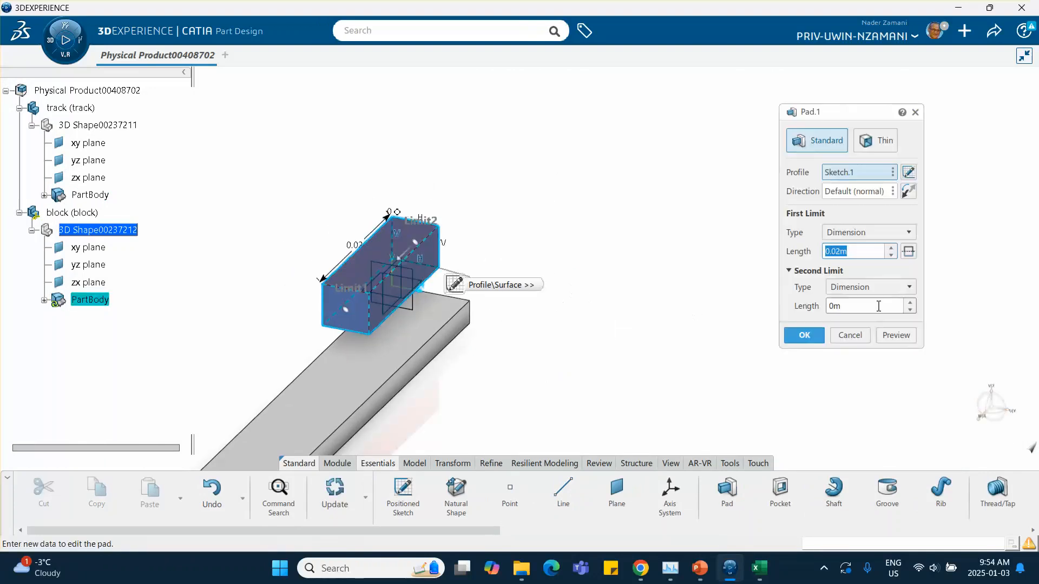
click(878, 307)
click(849, 252)
text(10m)
key(Return)
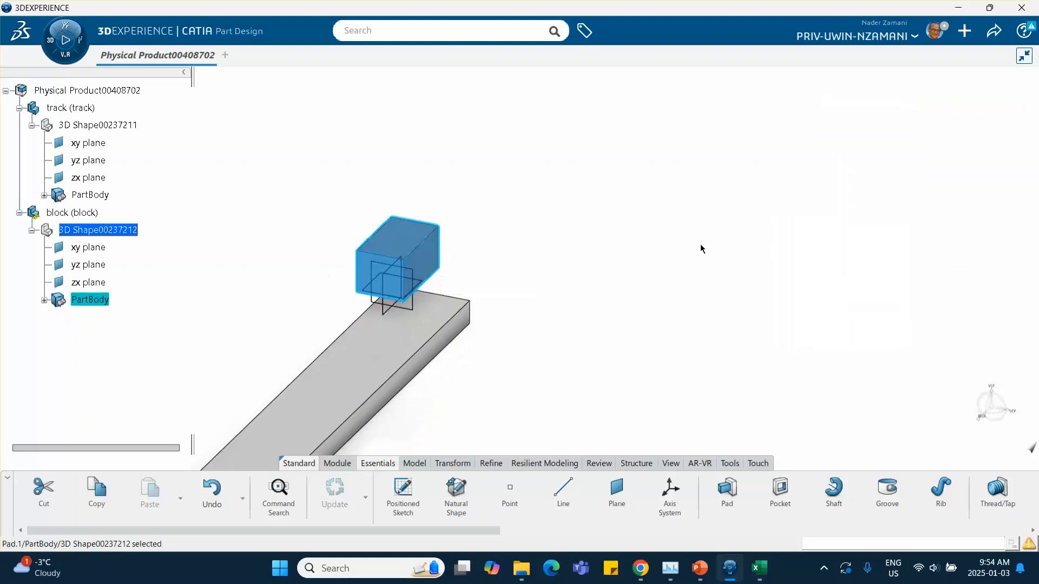
Create a center-of-gravity point of the block's Pad.1 volume.
middle_drag(492, 241, 402, 164)
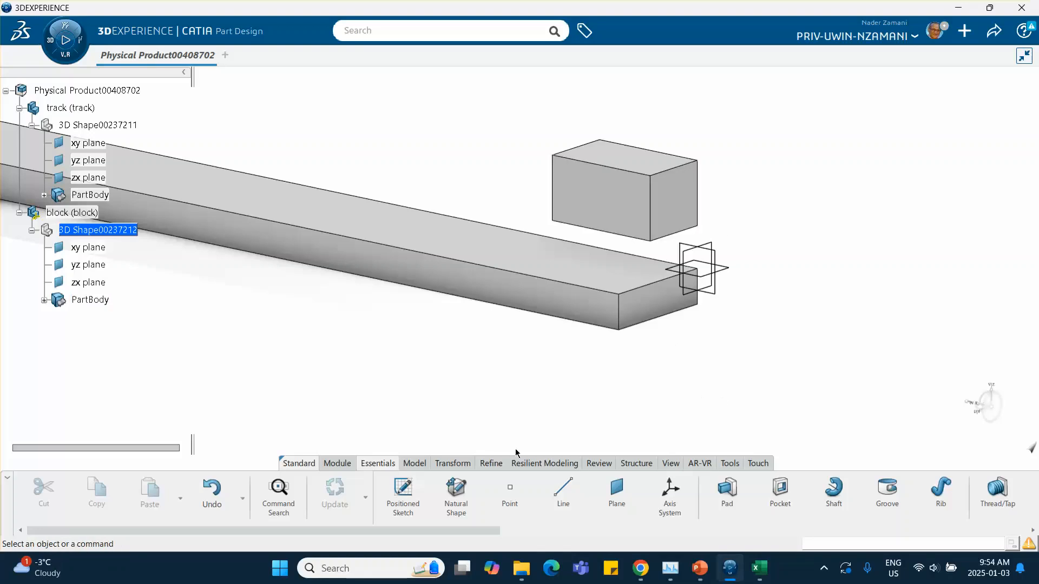
click(513, 493)
click(832, 105)
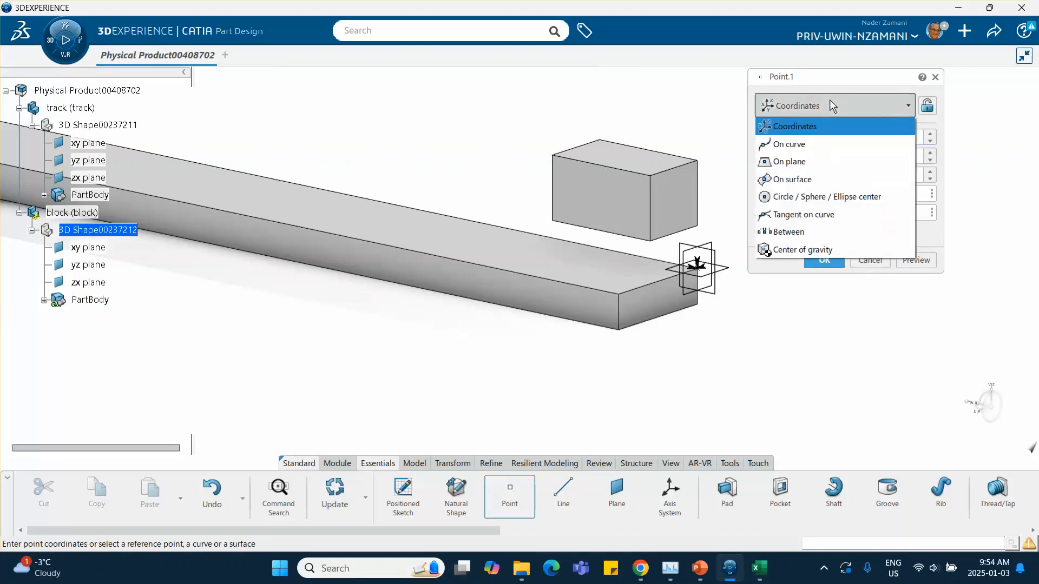
click(787, 250)
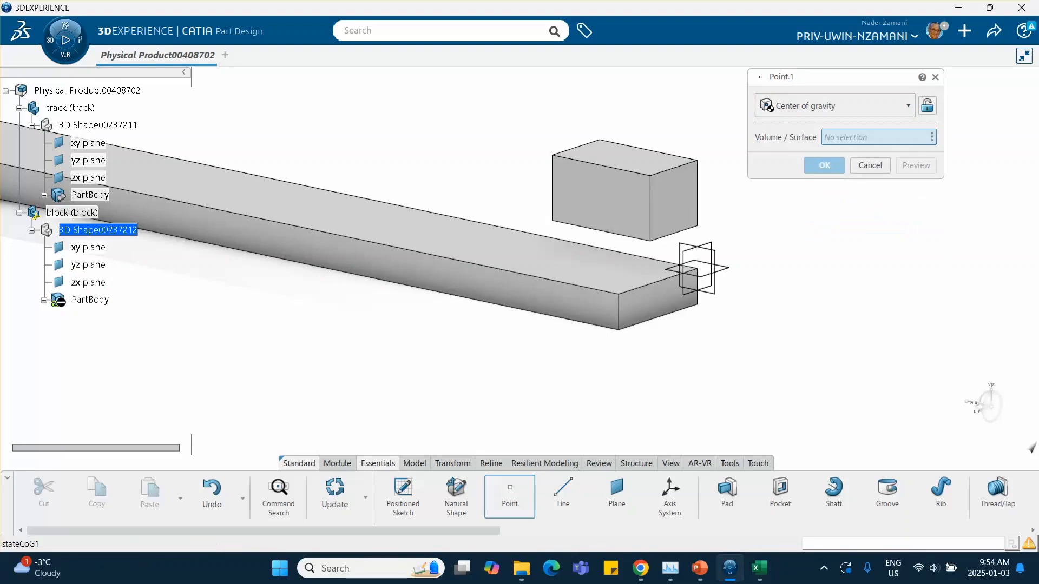
click(44, 302)
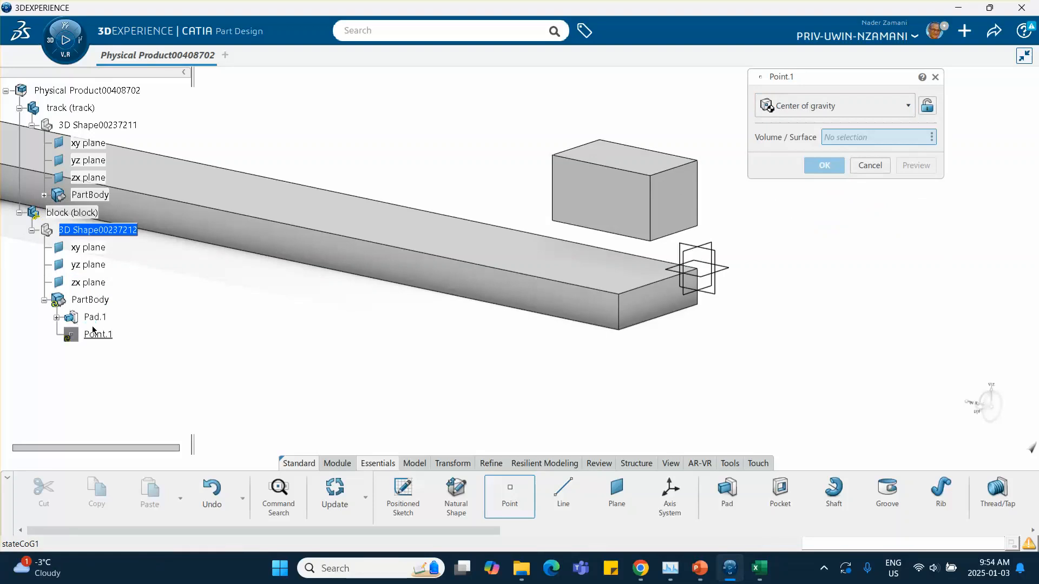
click(94, 318)
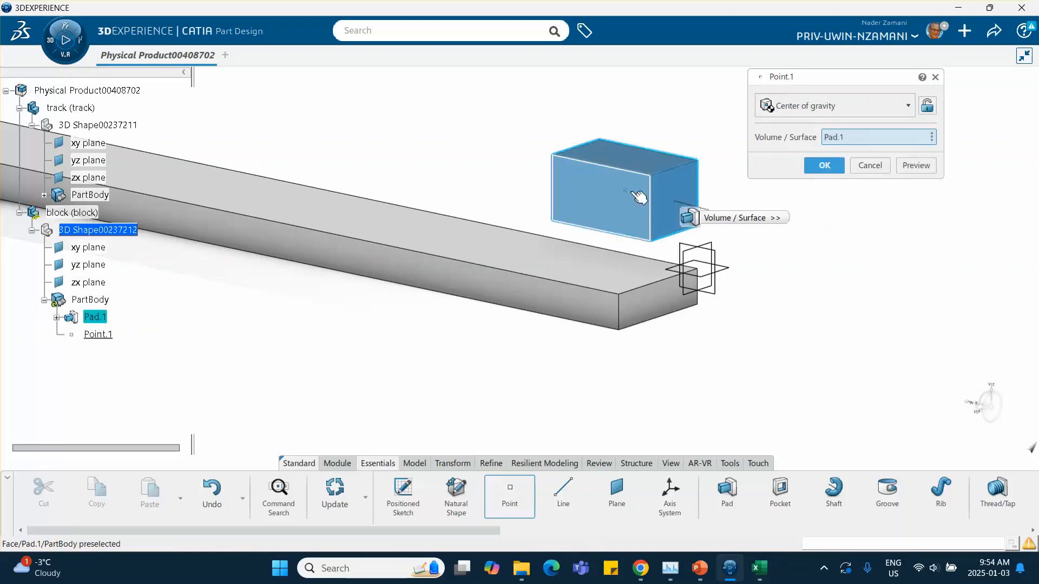
click(824, 165)
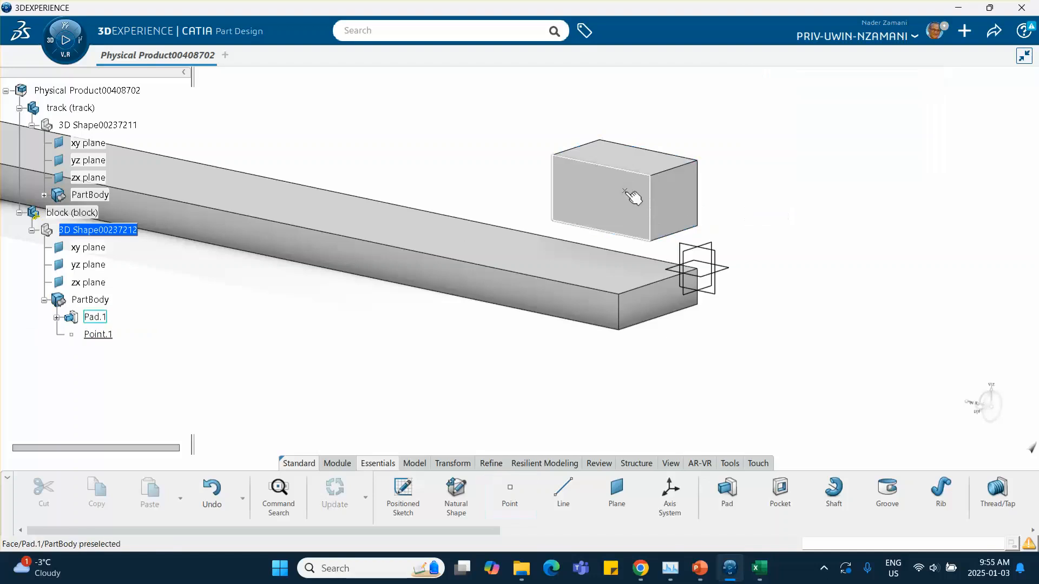
Return to the assembly and fix the track part with a Fix engineering connection.
middle_drag(550, 204, 711, 237)
middle_drag(522, 255, 682, 245)
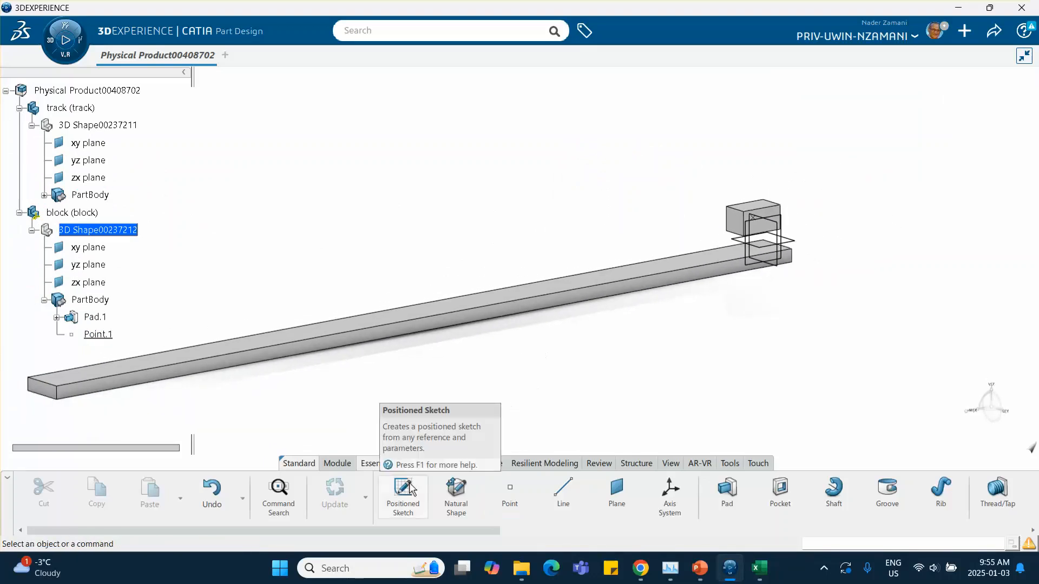
double_click(86, 90)
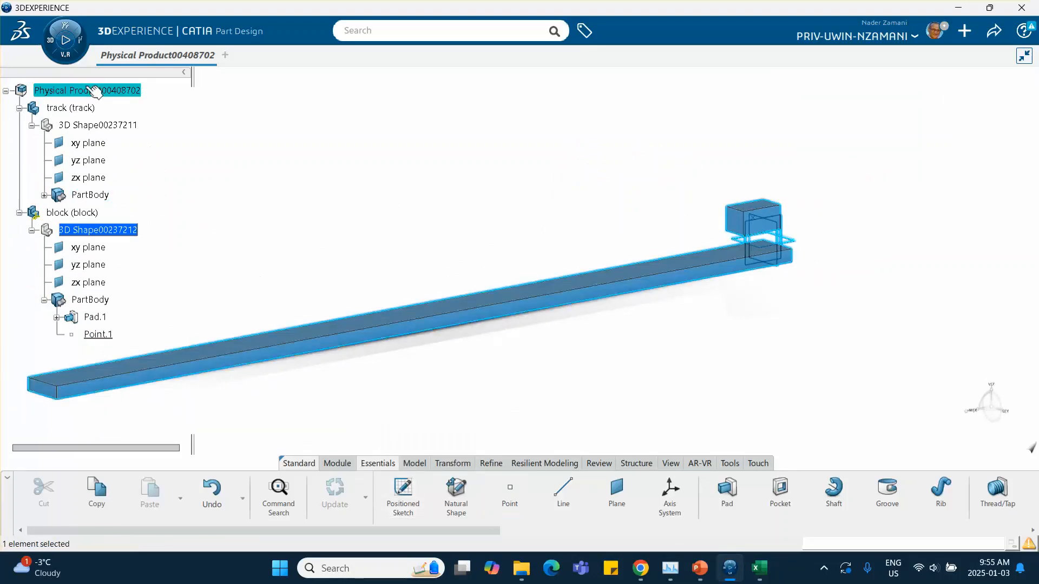
click(331, 211)
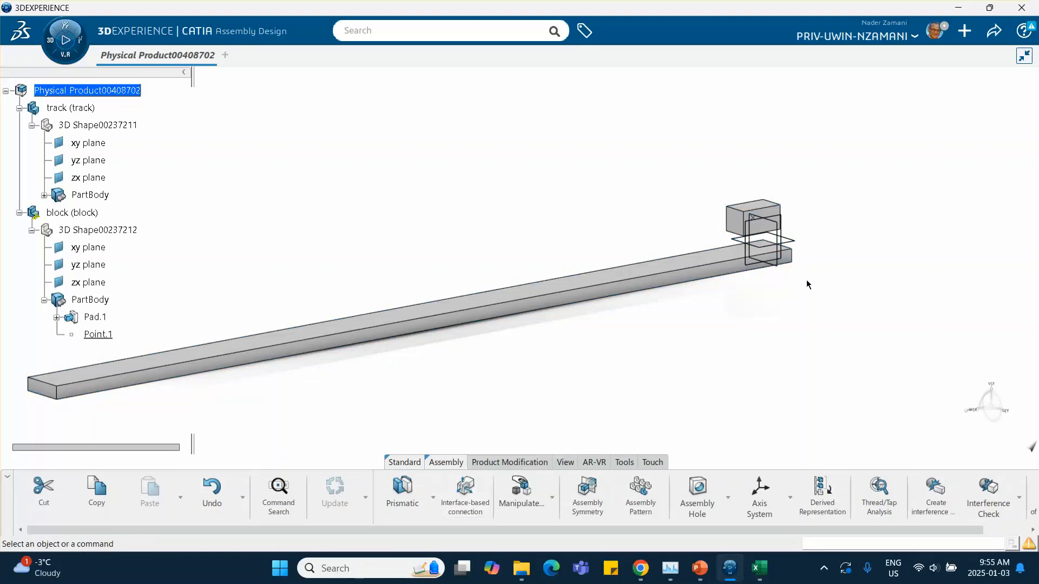
click(433, 498)
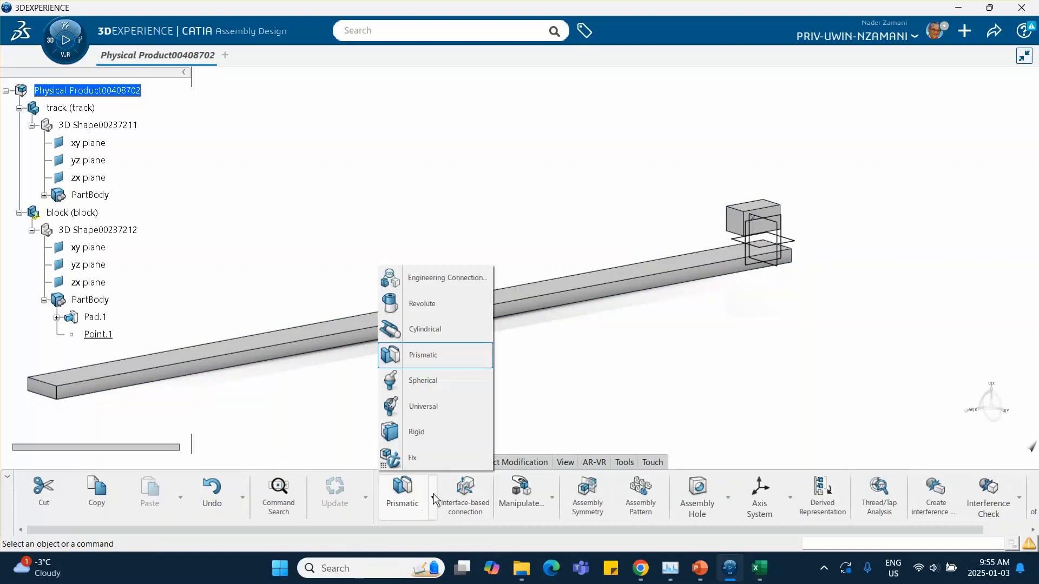
click(414, 459)
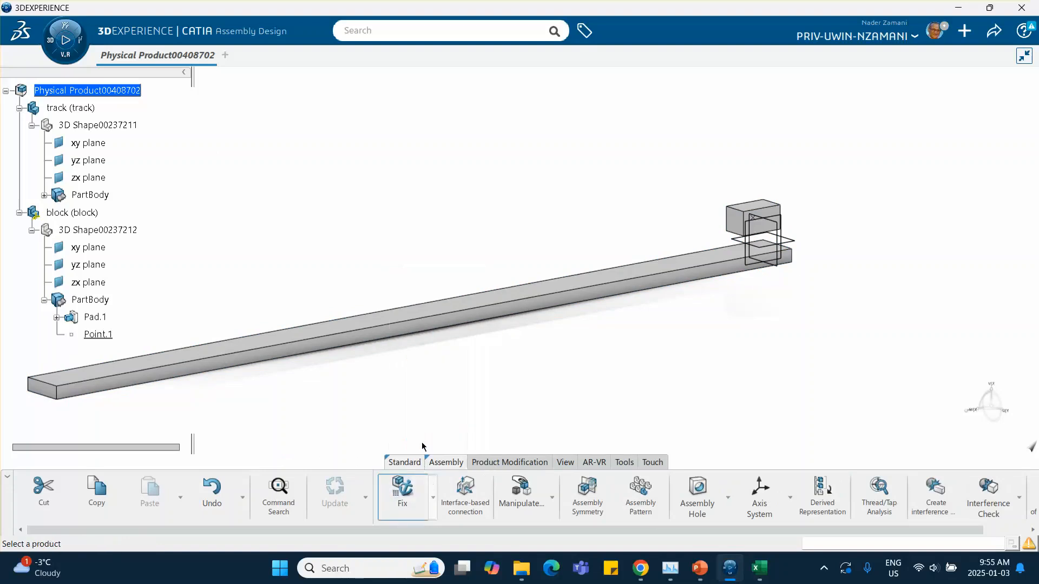
click(90, 108)
middle_drag(430, 437, 0, 333)
click(20, 372)
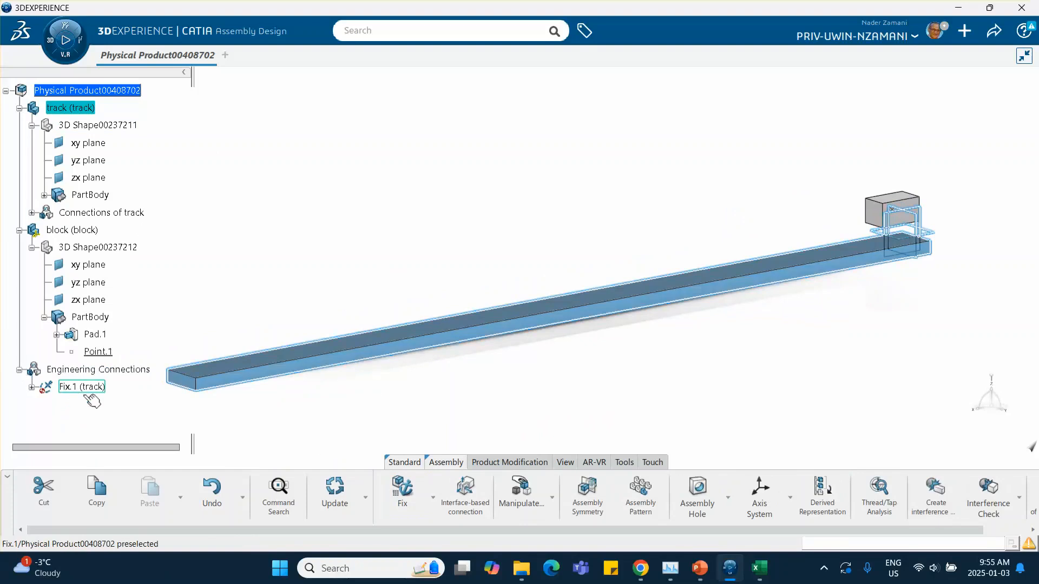
Create a Prismatic engineering connection from a template, coinciding an edge pair and a face pair between block and track.
click(433, 497)
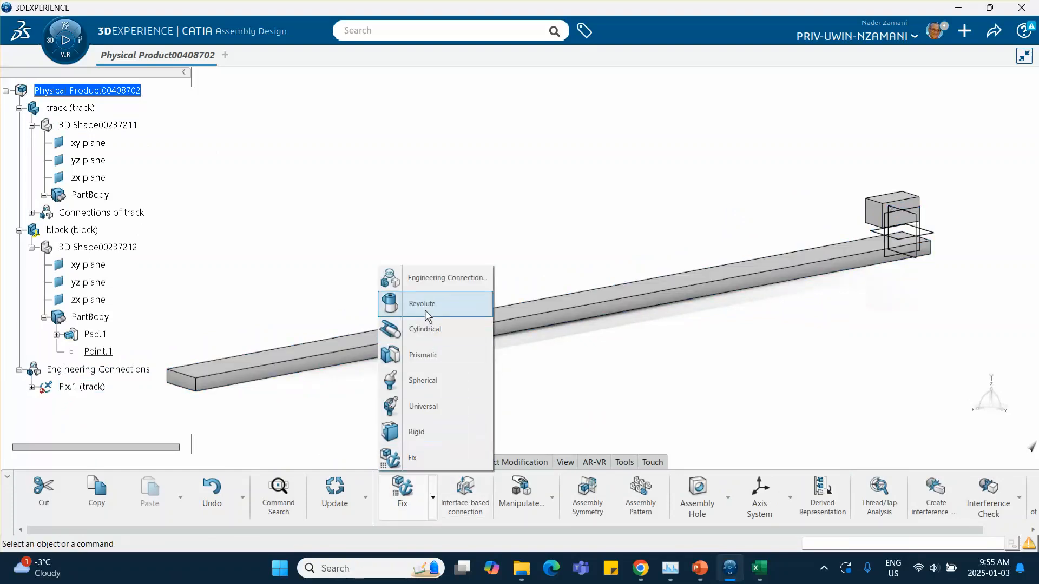
click(424, 353)
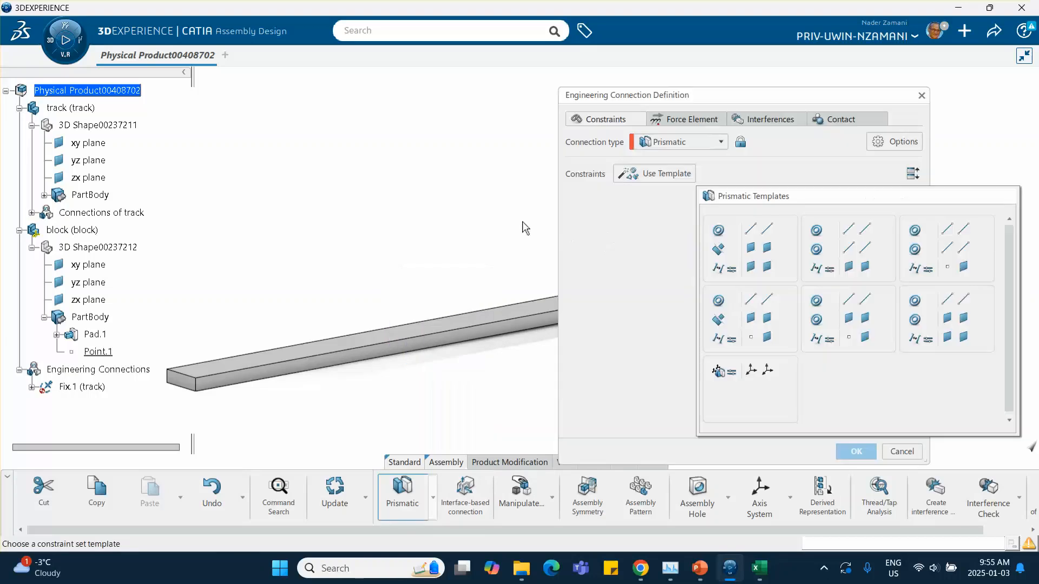
click(948, 317)
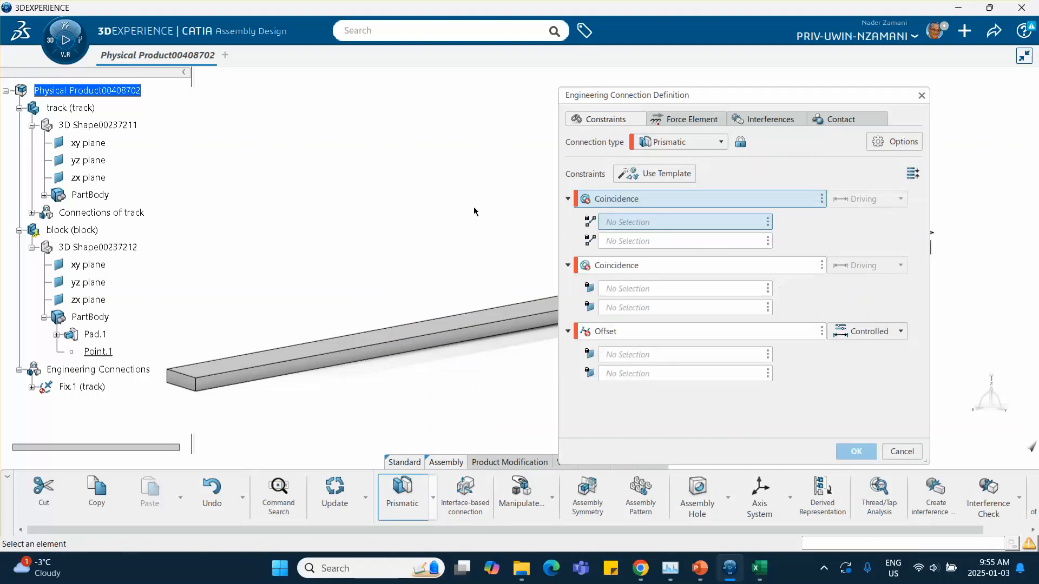
middle_drag(325, 238, 480, 271)
click(254, 211)
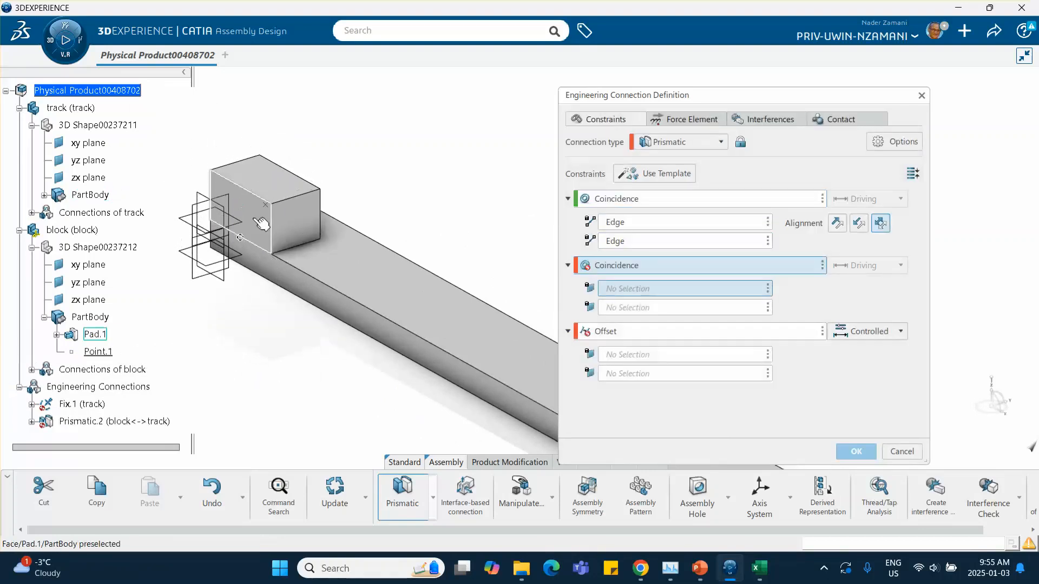
click(273, 270)
click(274, 273)
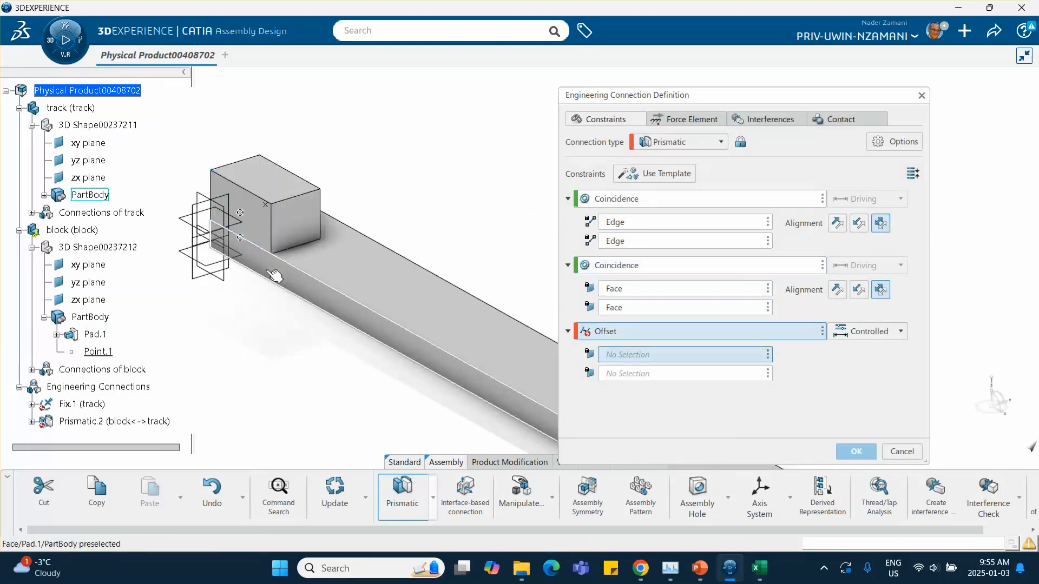
Delete the Offset constraint and confirm the Prismatic connection without making check contact a specification.
click(822, 331)
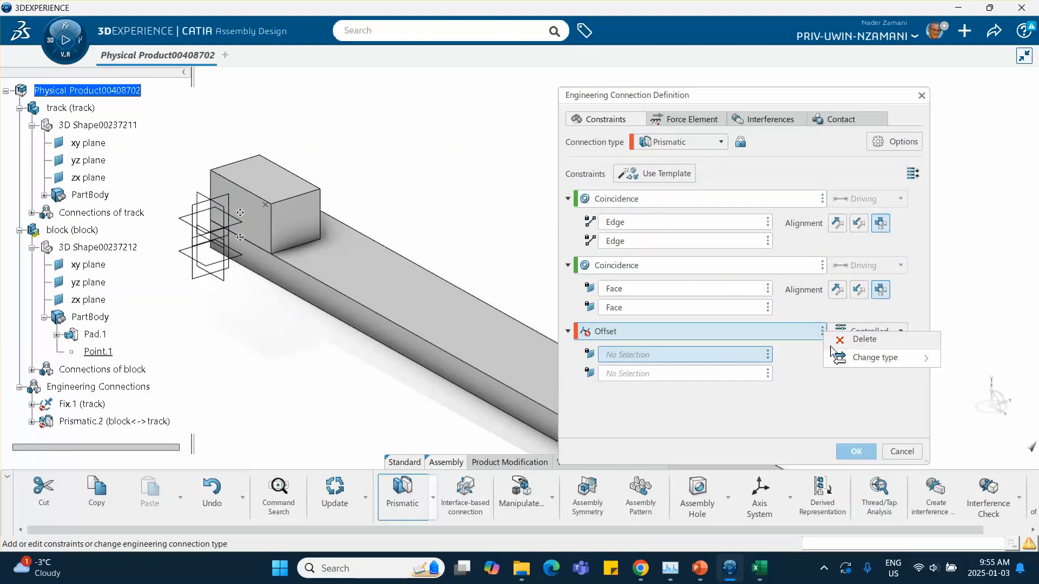
click(854, 343)
click(857, 452)
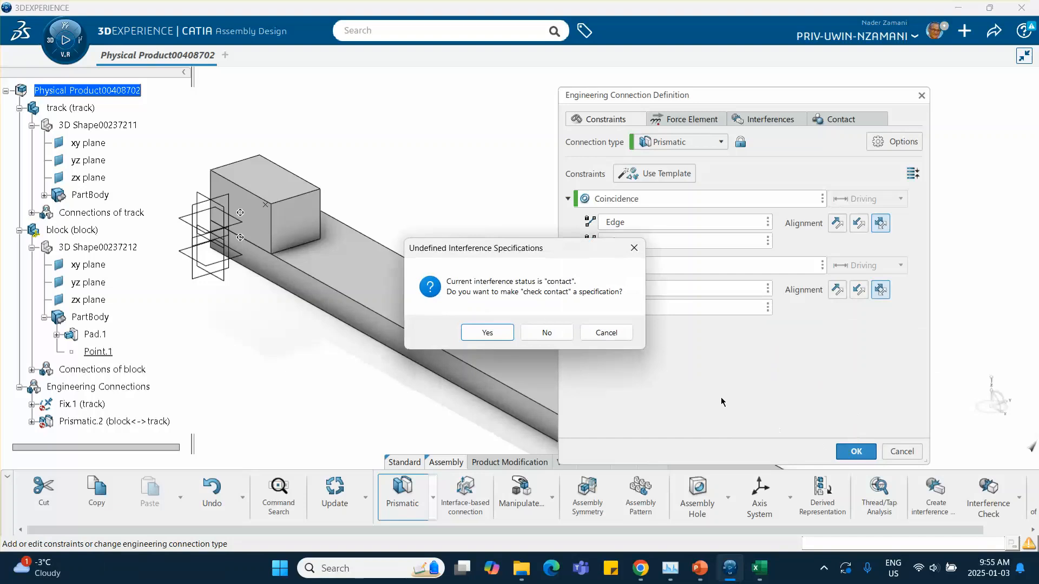
click(547, 333)
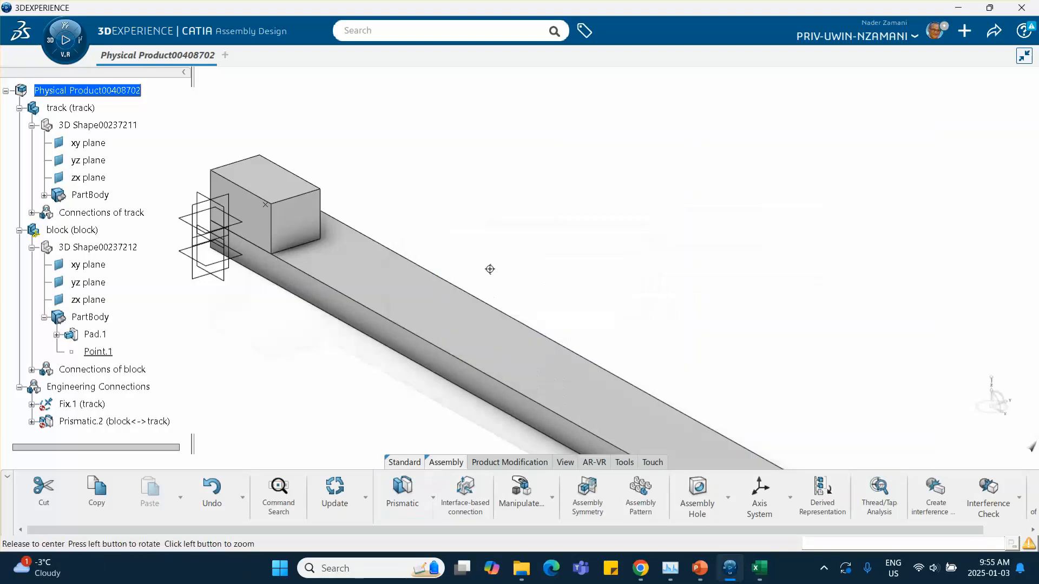
Collapse the track and block nodes and switch to the Mechanical Systems Design app.
middle_drag(489, 268, 485, 232)
scroll(433, 238, down, 2)
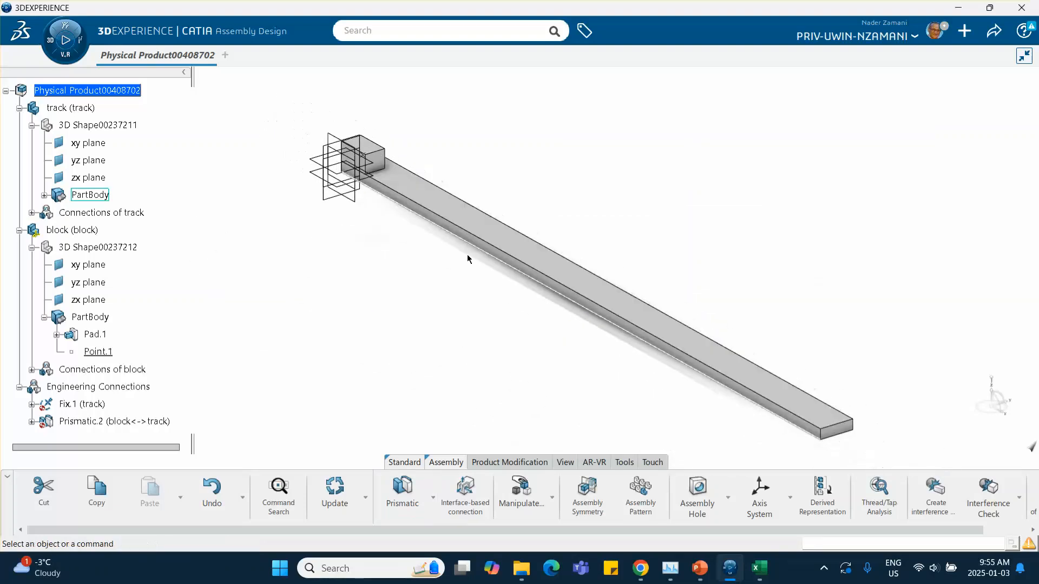
middle_drag(422, 238, 347, 241)
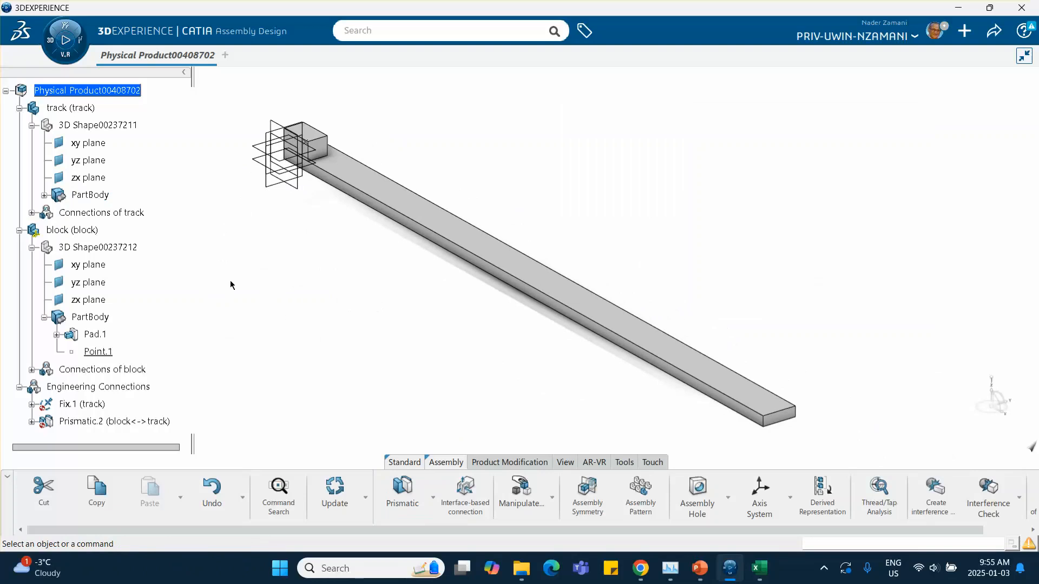
double_click(88, 93)
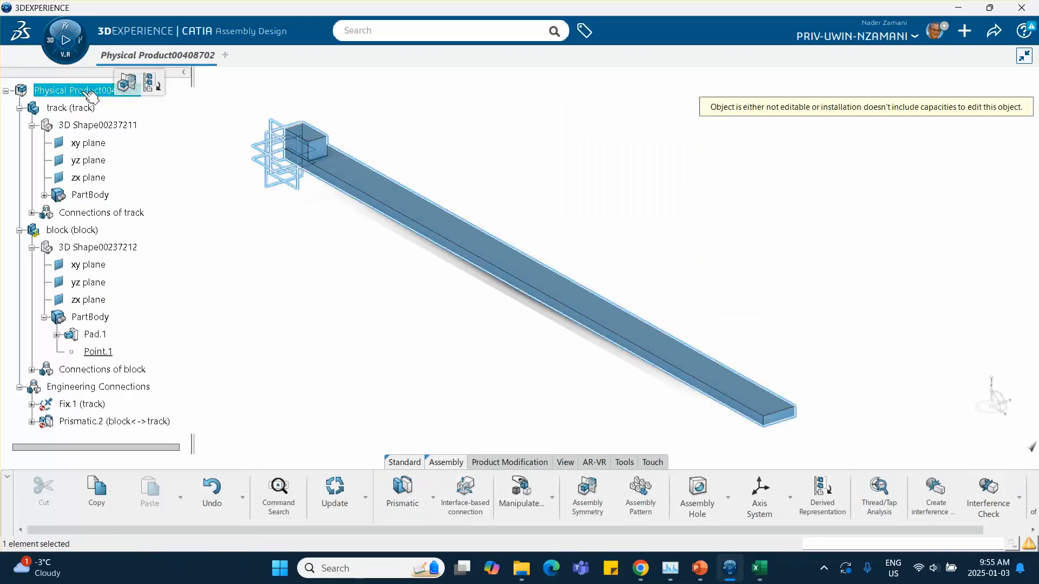
click(19, 108)
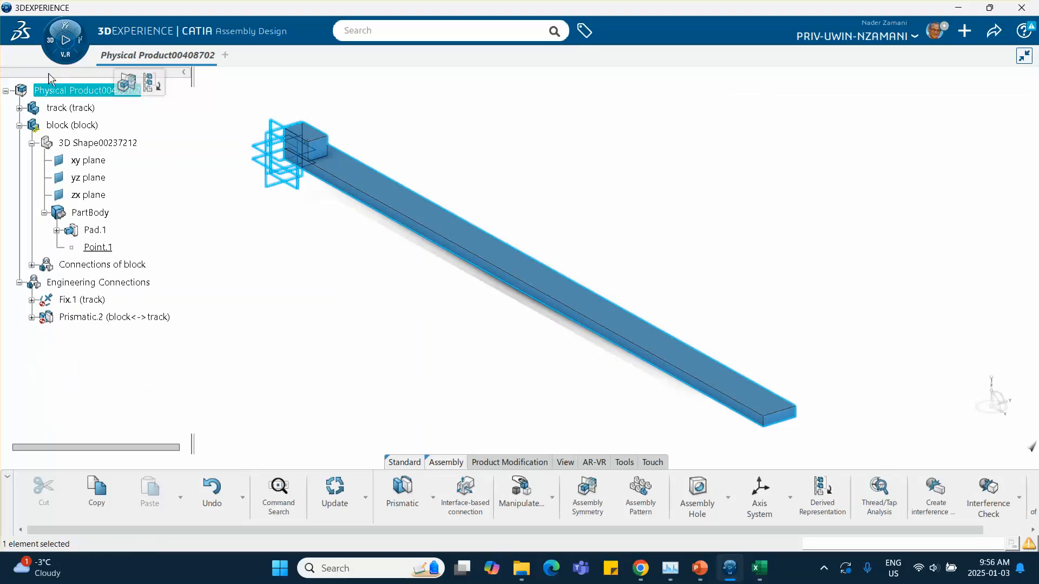
click(20, 126)
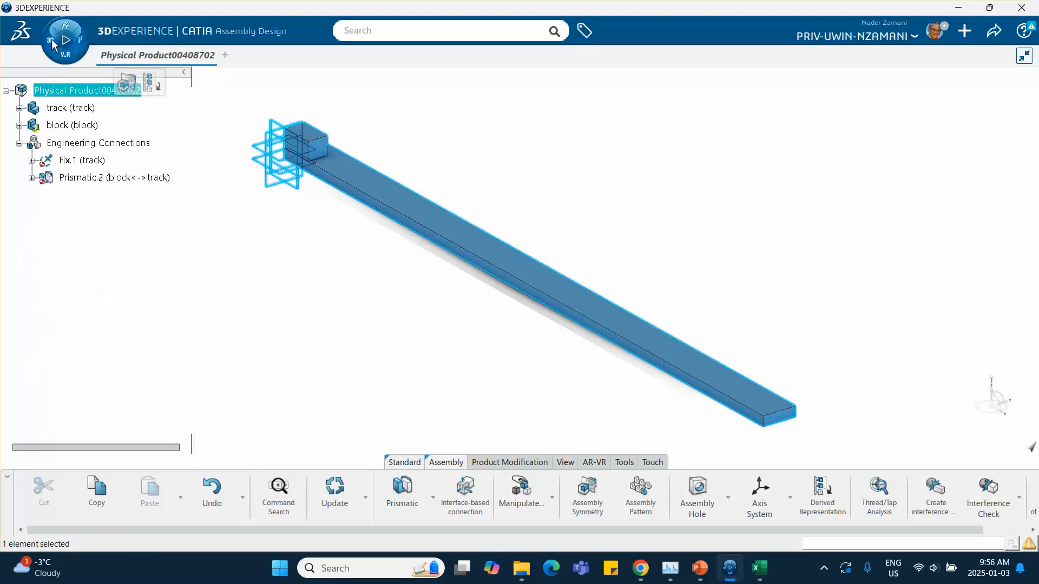
click(65, 33)
scroll(210, 349, down, 4)
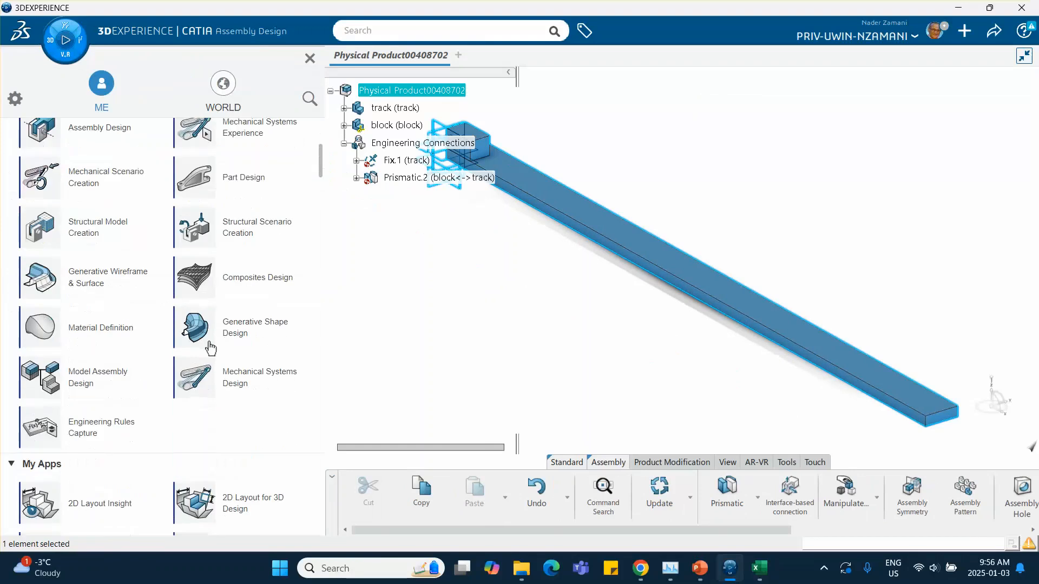
click(238, 382)
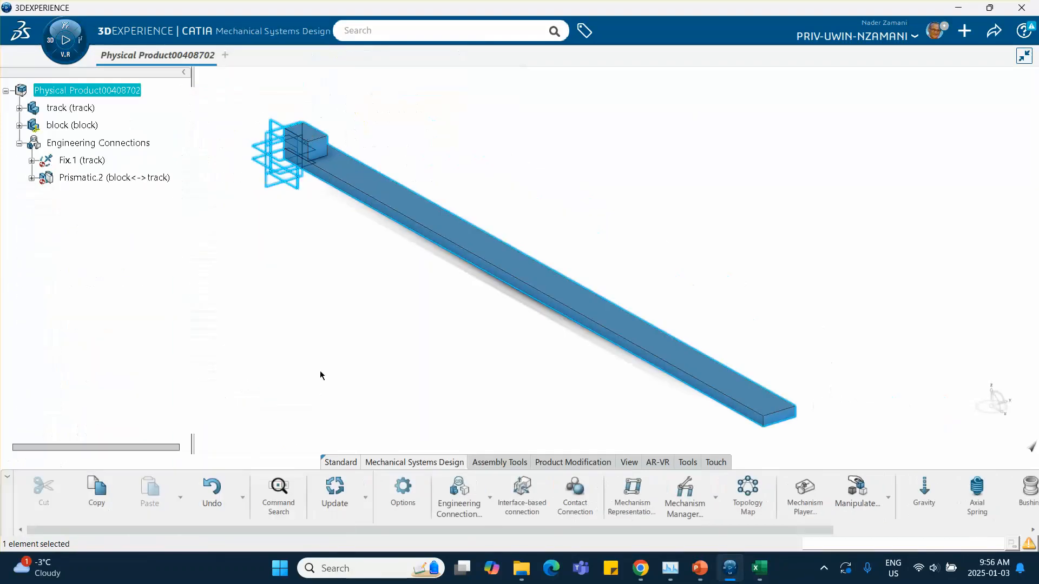
Open Weight Definition and declare the track's weight computed from its geometry.
click(181, 273)
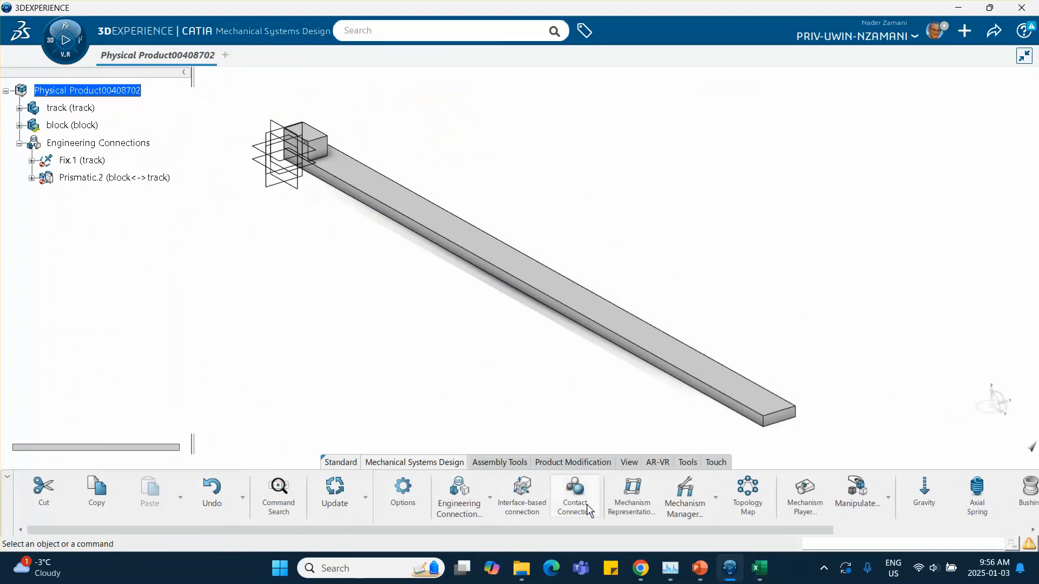
scroll(586, 487, down, 5)
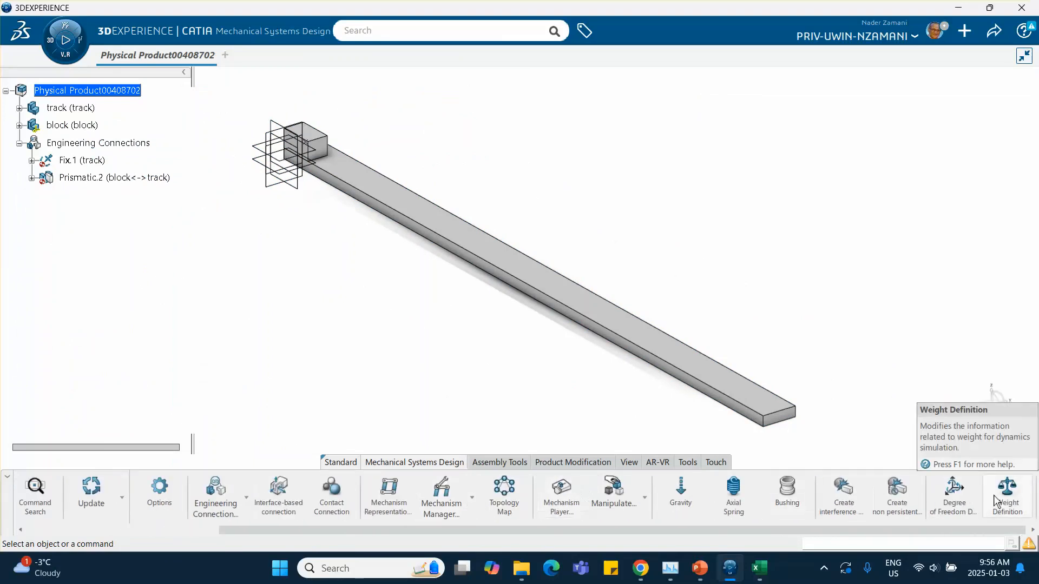
click(1013, 502)
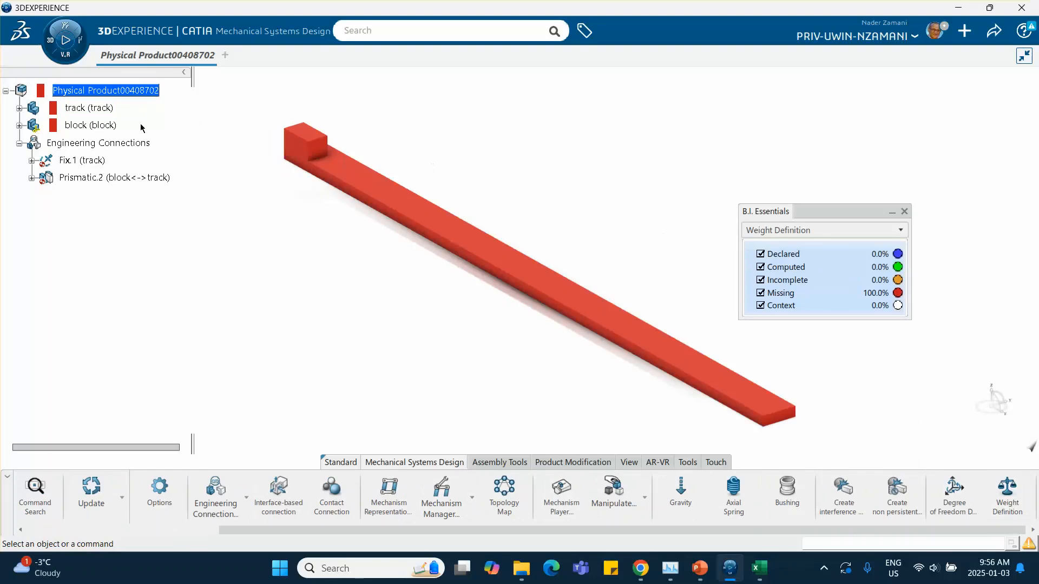
click(87, 108)
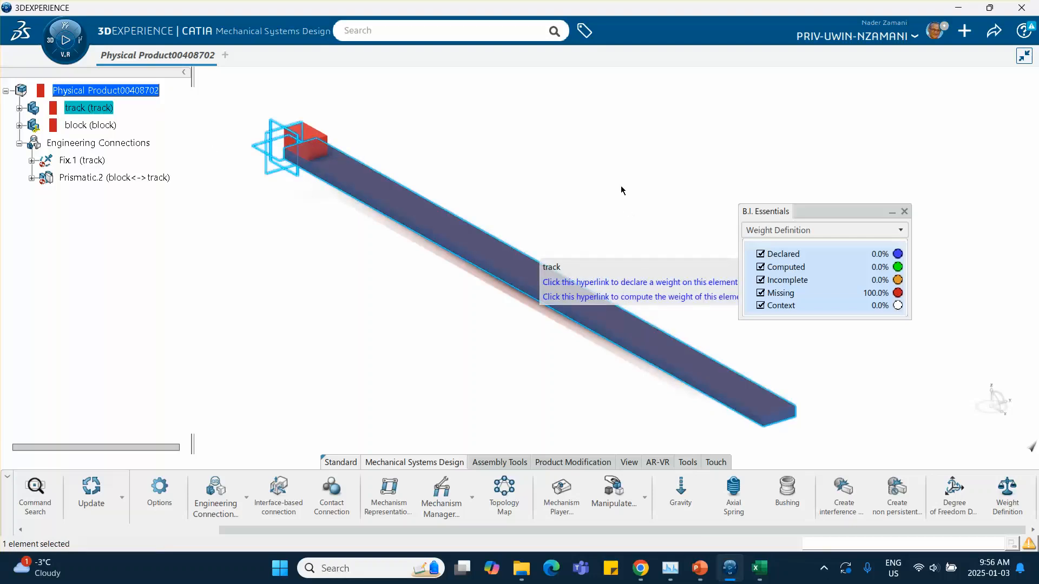
middle_drag(621, 190, 510, 181)
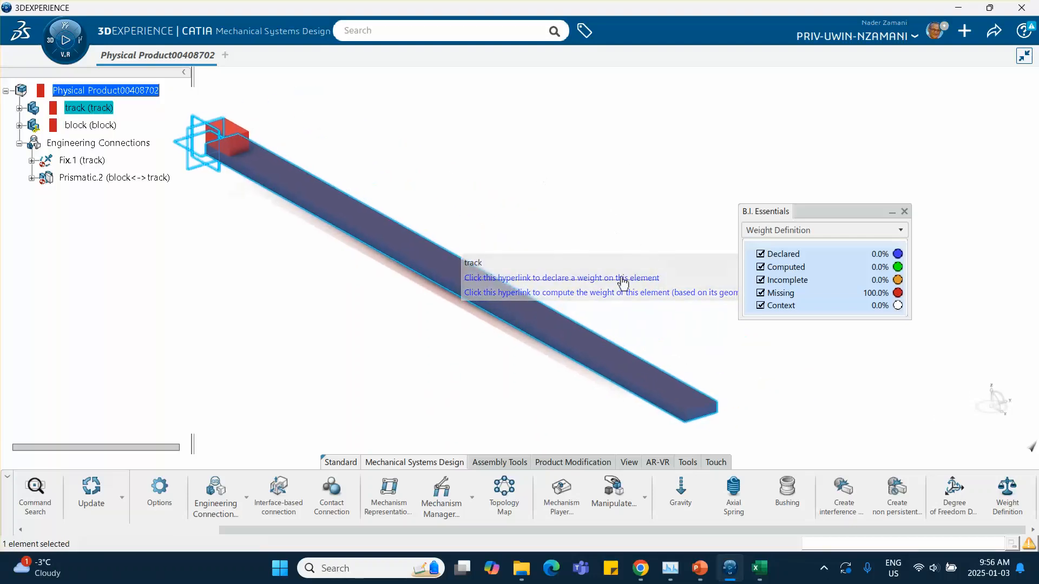
click(573, 280)
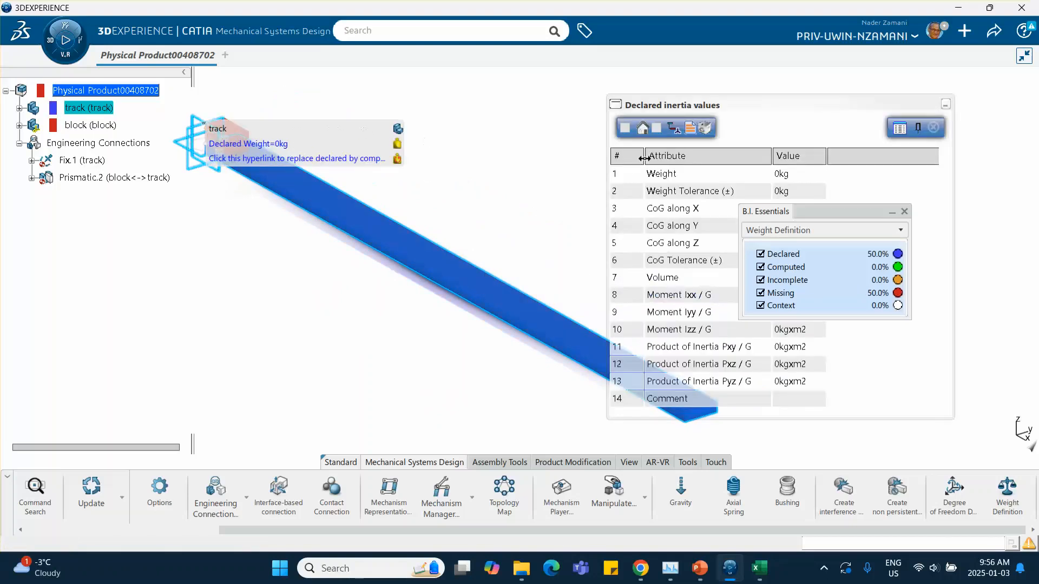
click(625, 128)
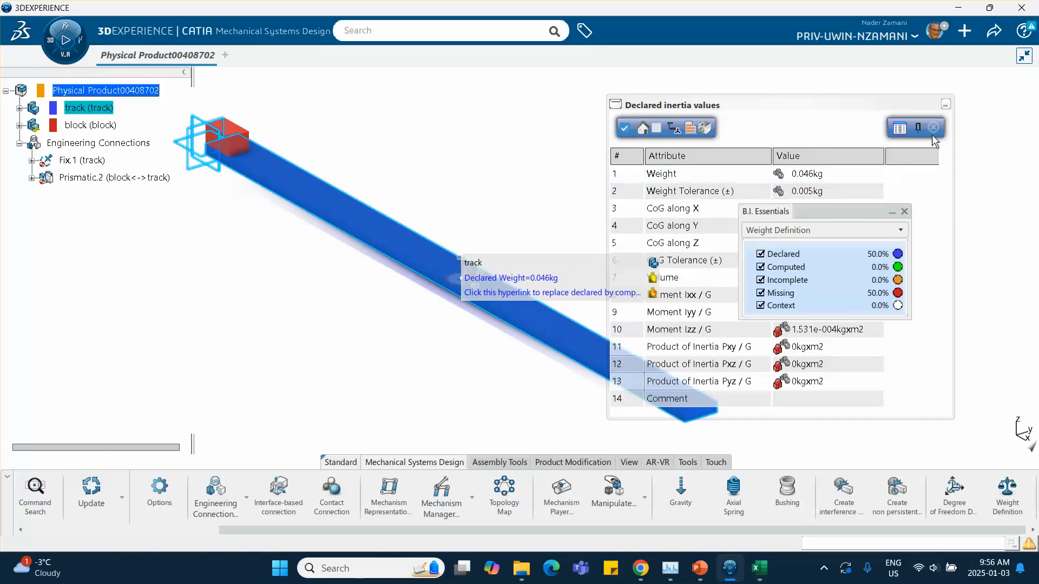
click(933, 128)
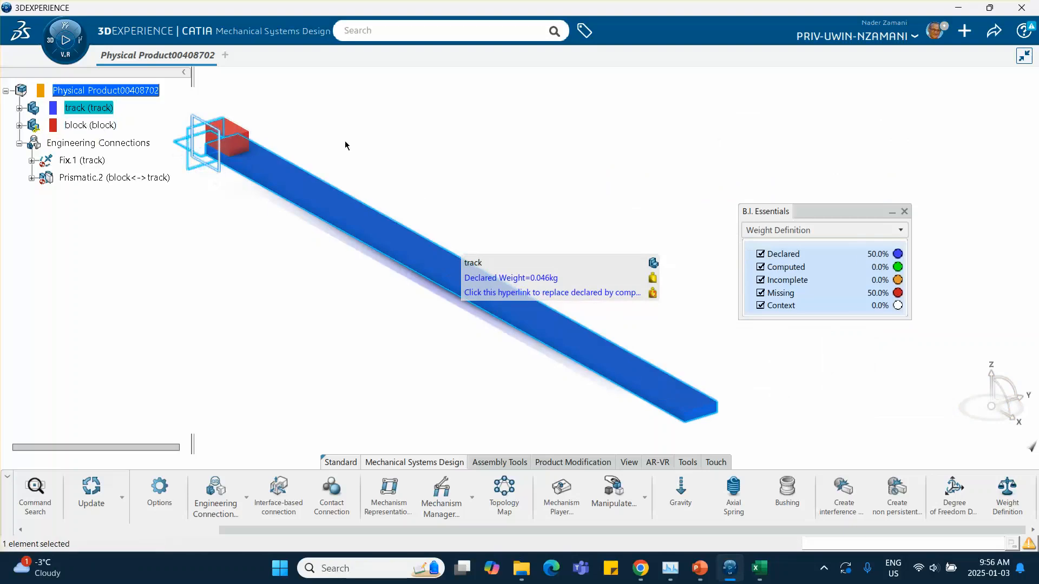
Declare the block's weight from its geometry, set the weight to 4 kg, and close the weight panel.
click(227, 135)
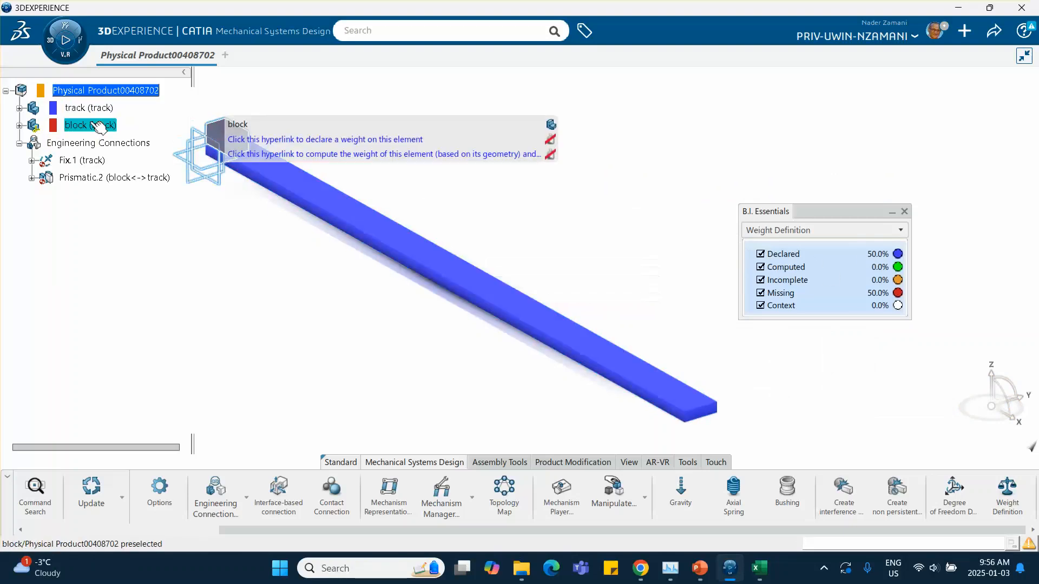
click(411, 139)
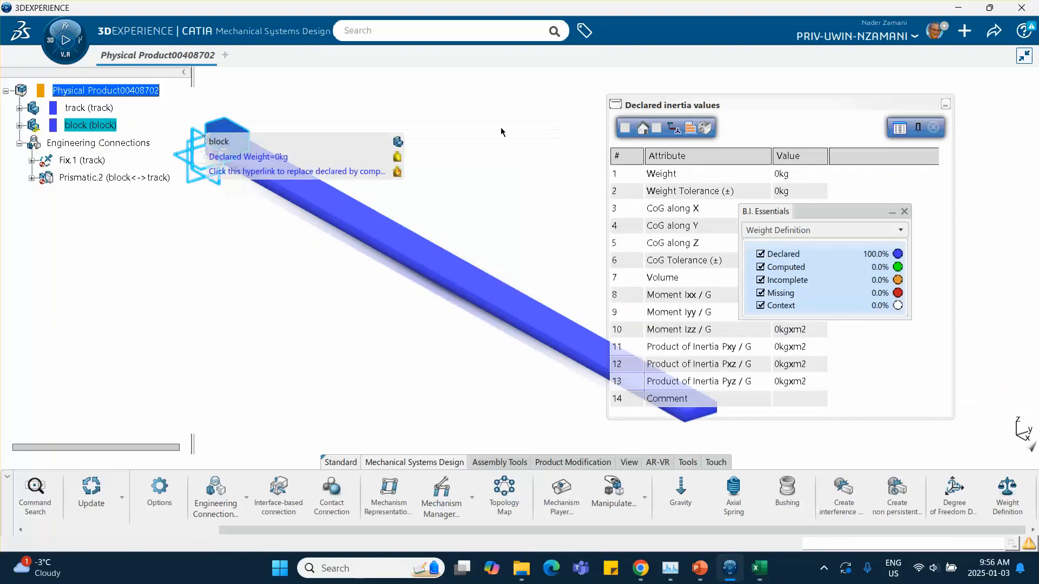
click(627, 128)
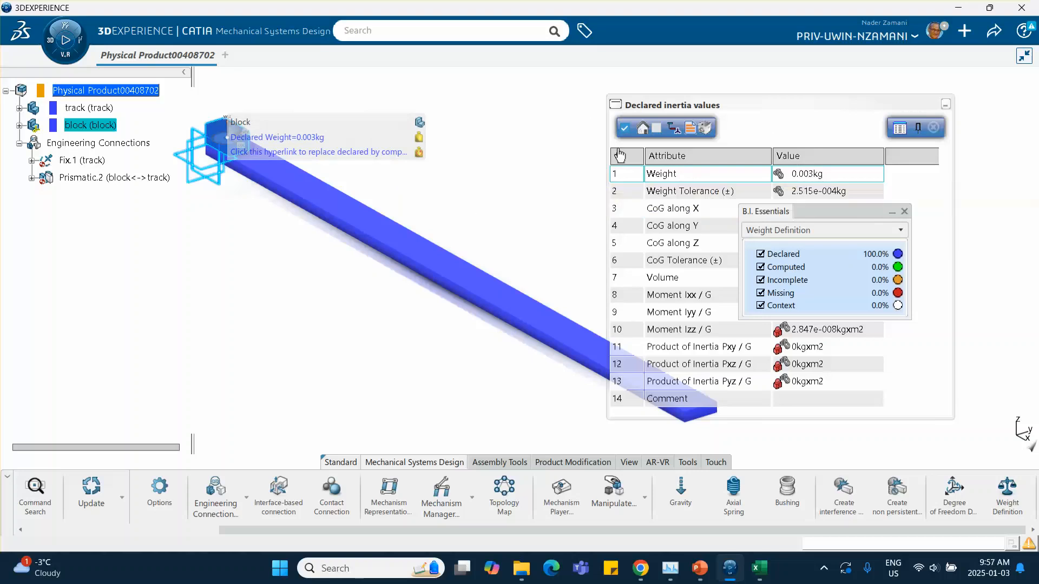
drag(801, 214, 169, 294)
click(818, 178)
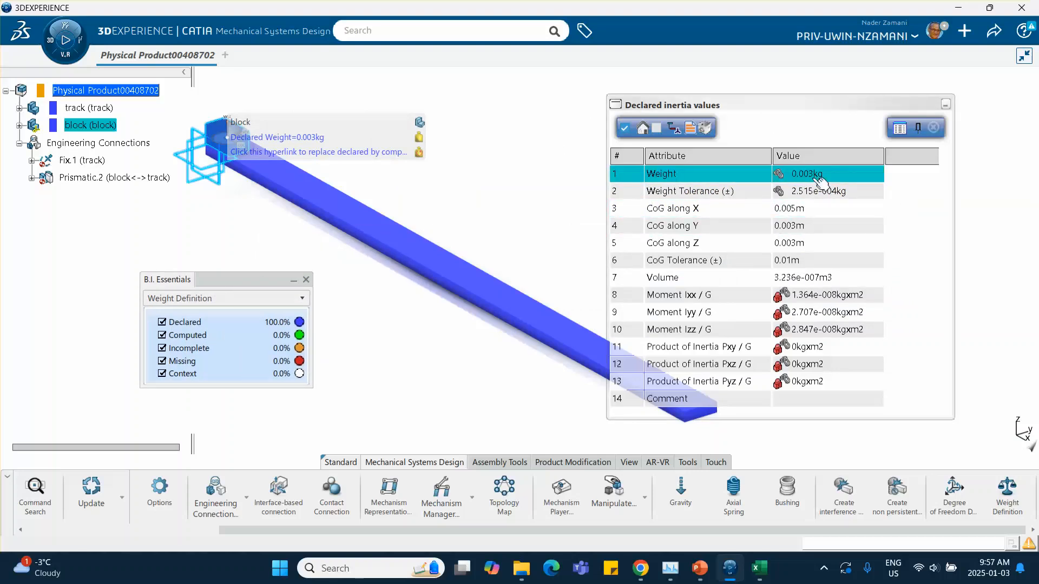
double_click(820, 179)
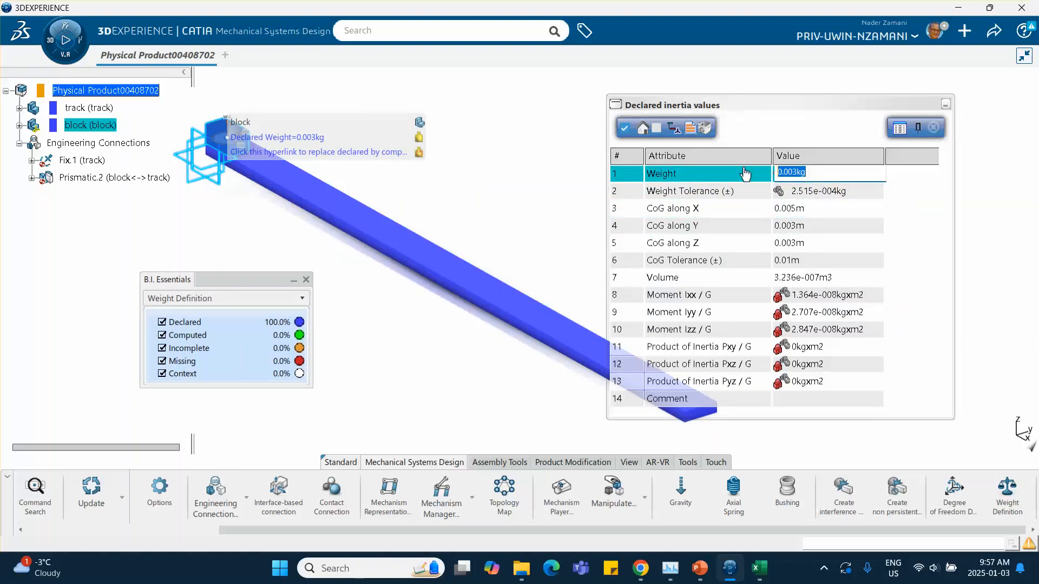
text(4)
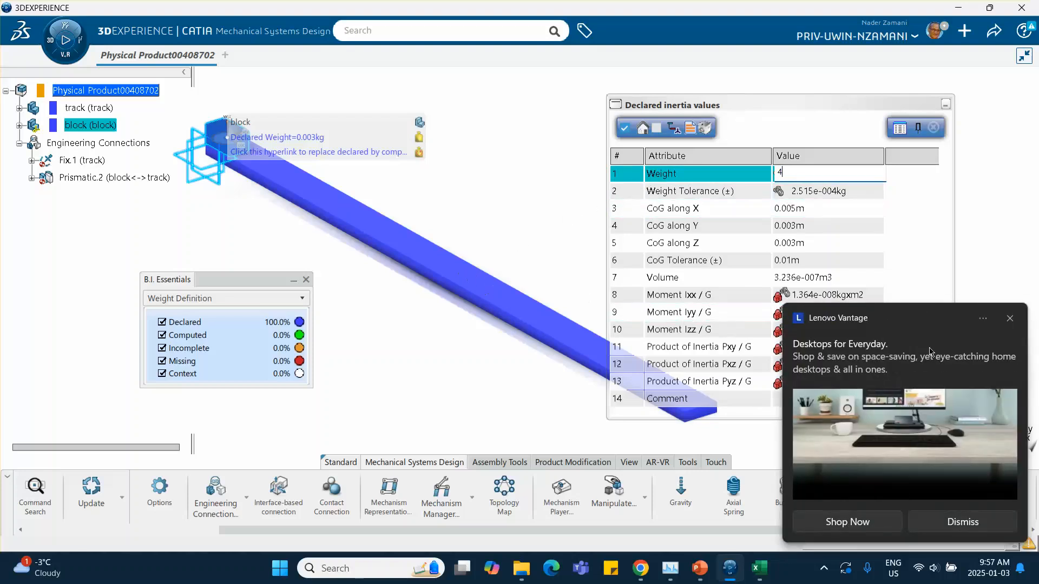
click(1010, 319)
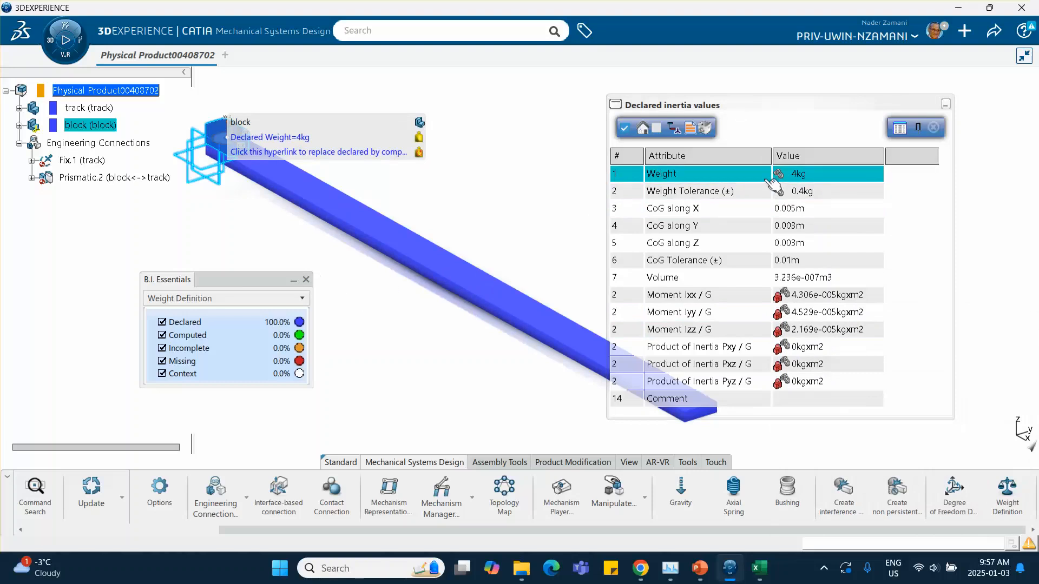
click(933, 128)
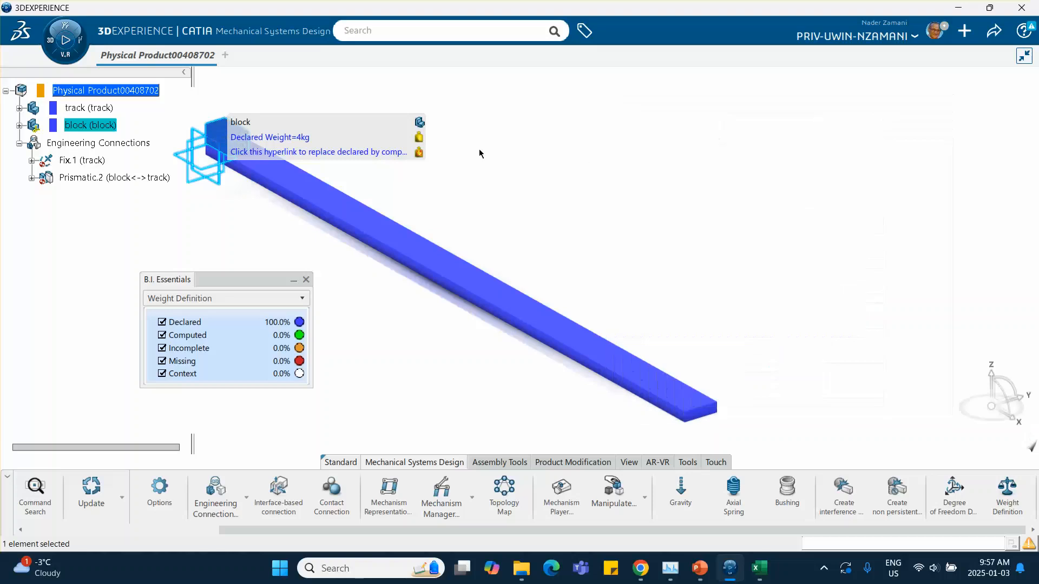
click(306, 279)
Insert a Mechanism Representation into the physical product.
middle_drag(456, 181, 498, 179)
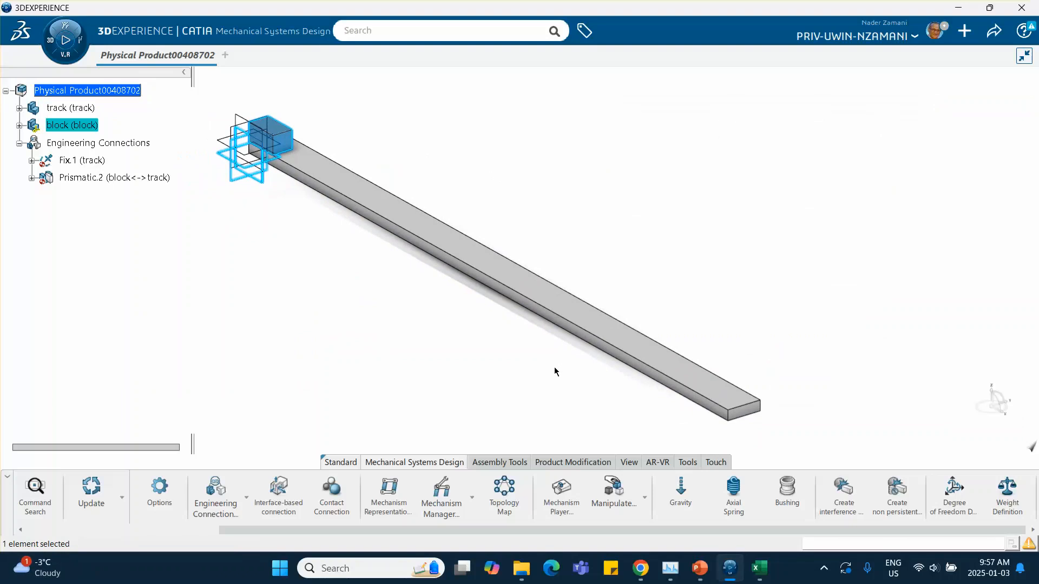
click(454, 357)
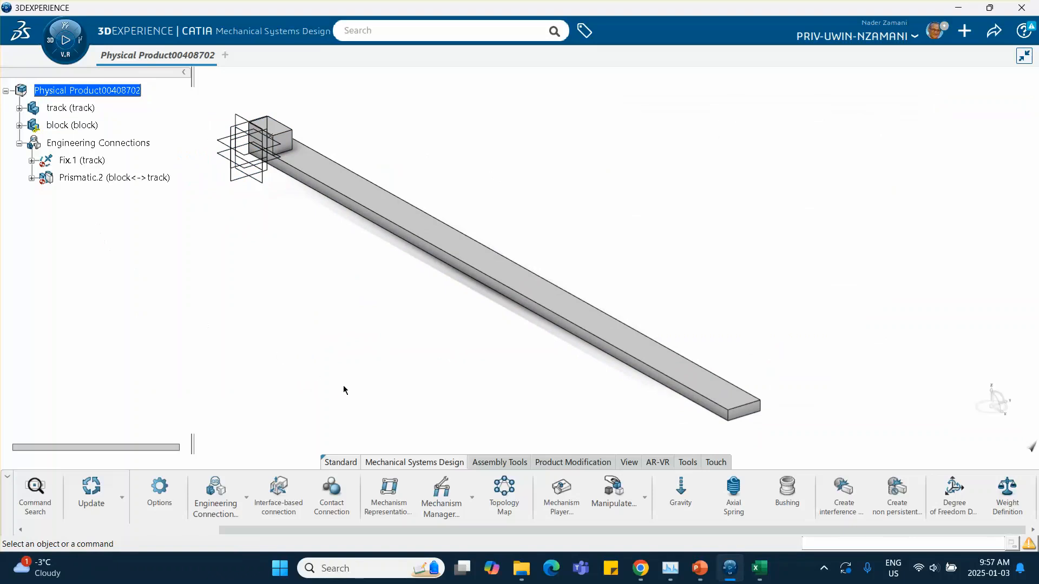
click(388, 493)
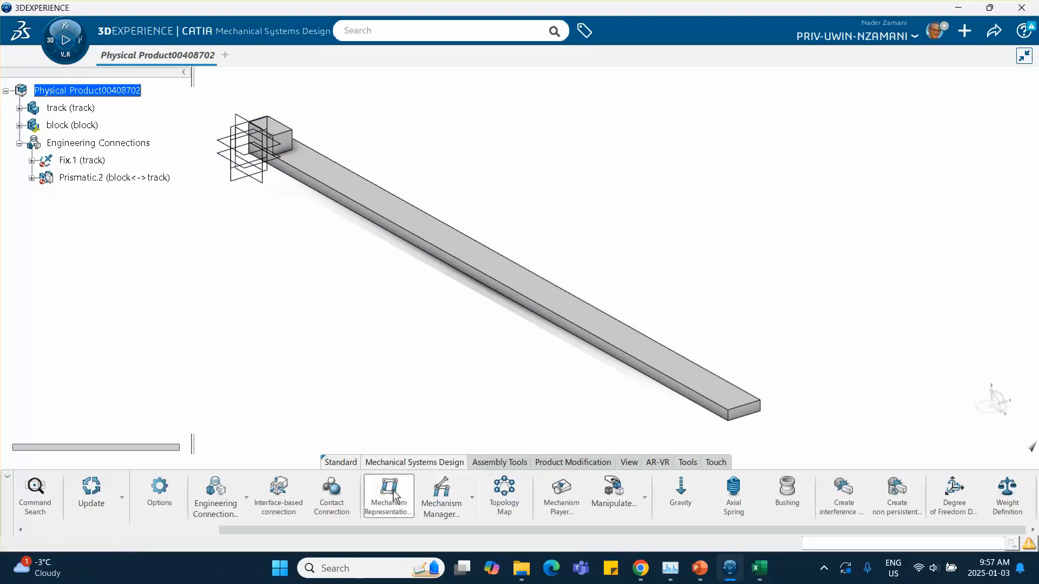
click(679, 333)
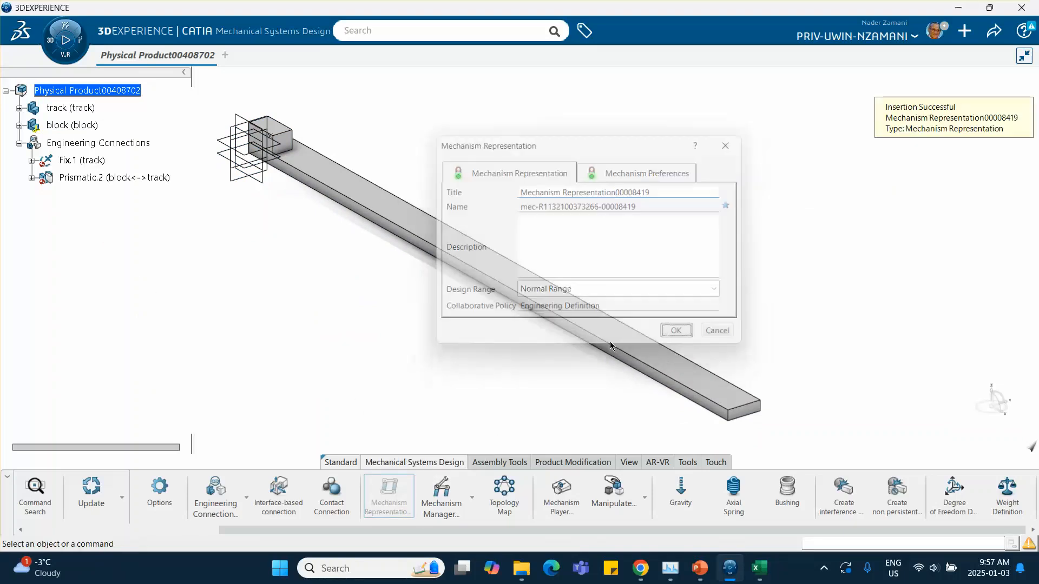
Open the Mechanism Manager to review the mechanism's joints and commands, then close it.
click(442, 494)
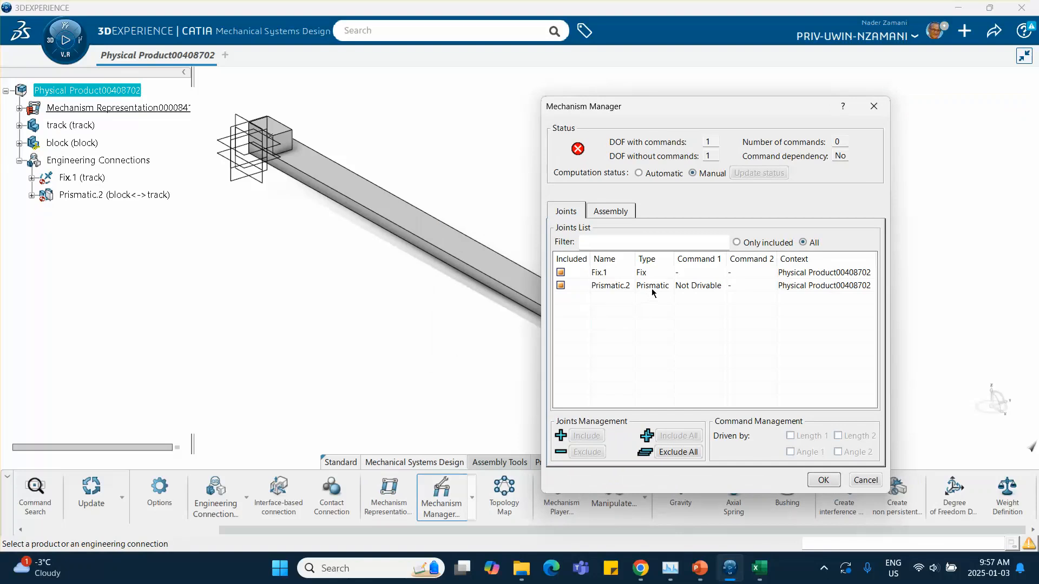
click(874, 106)
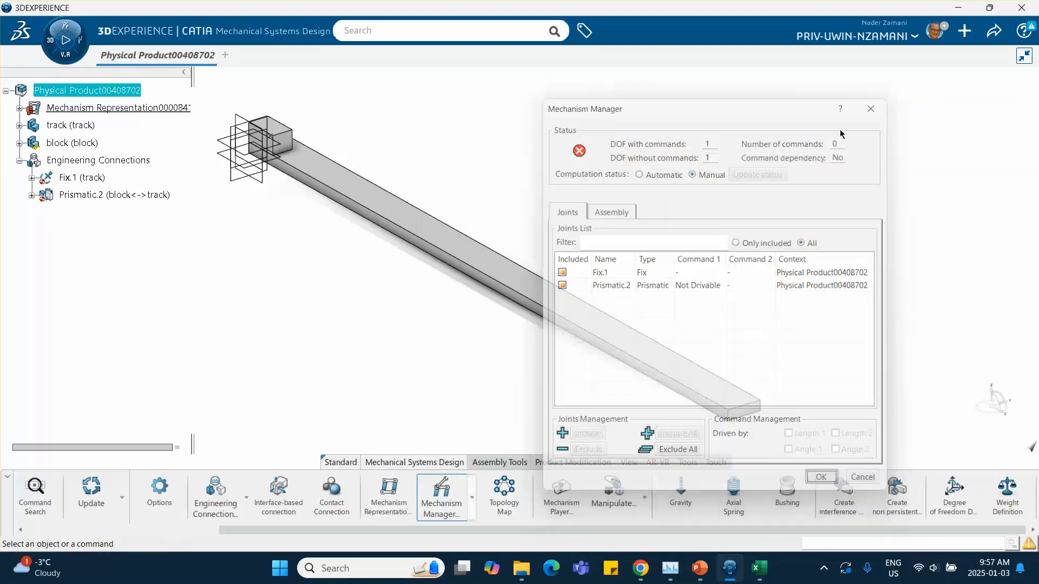
middle_drag(337, 279, 367, 274)
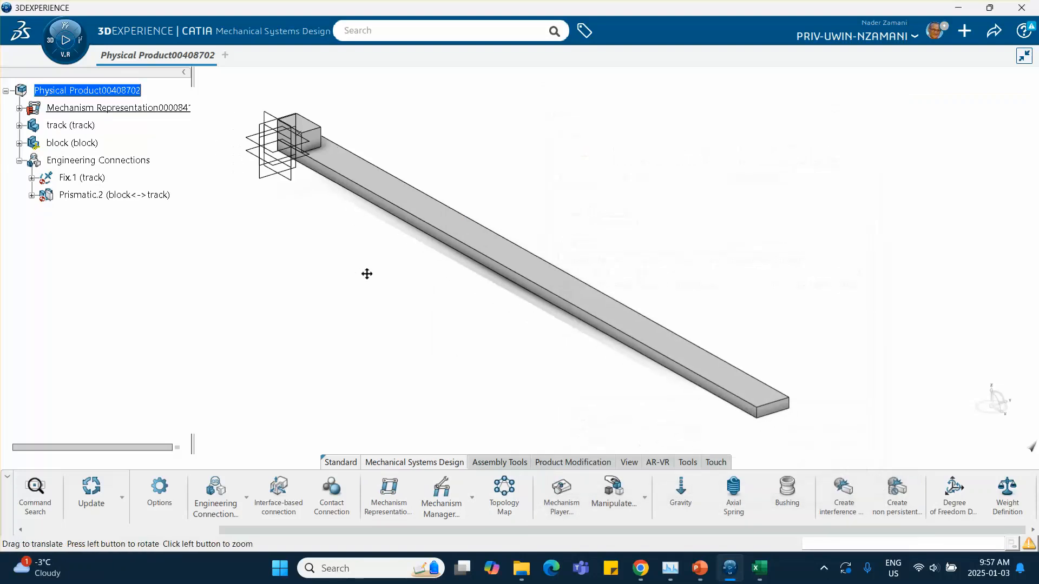
Switch to the Mechanical Systems Experience app and create a simulation for the physical product.
click(49, 43)
scroll(202, 280, down, 3)
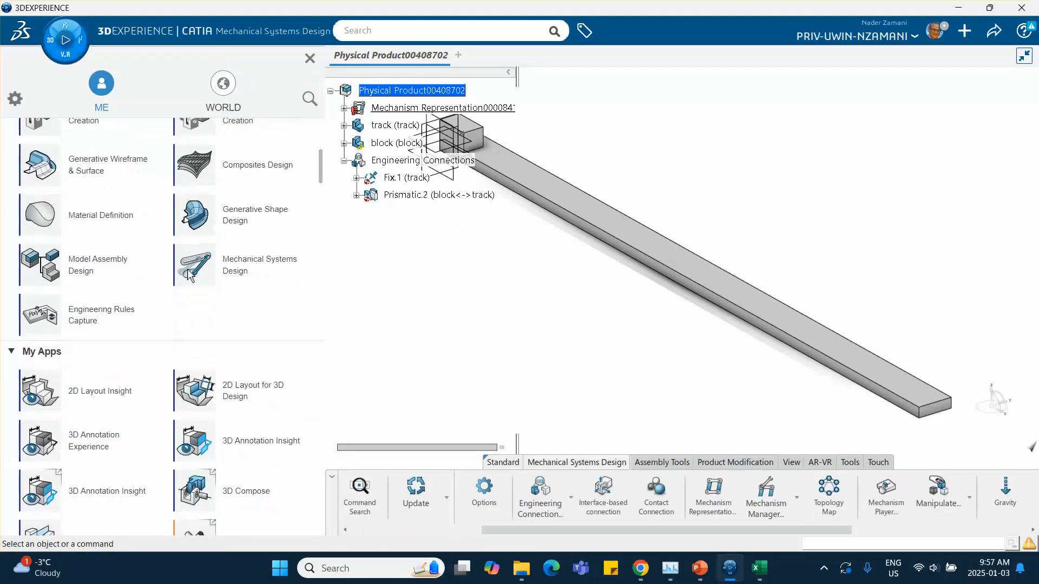
scroll(202, 280, up, 5)
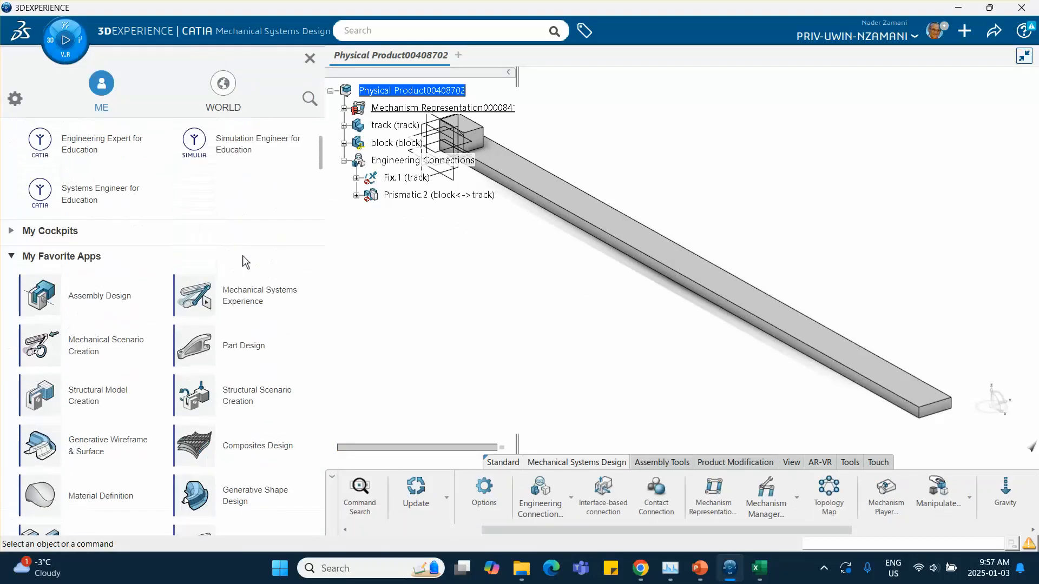
click(232, 299)
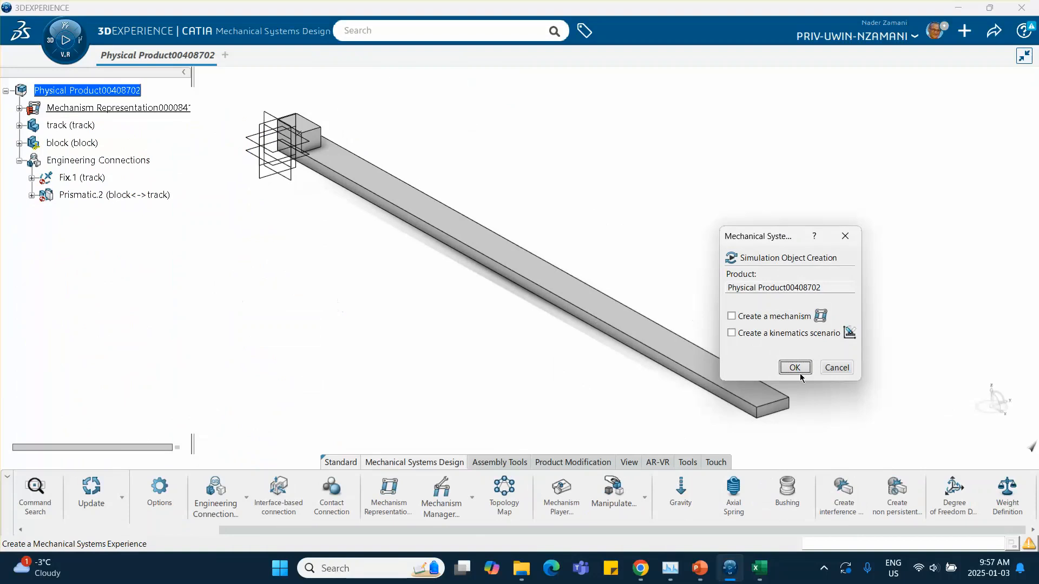
click(797, 369)
click(676, 314)
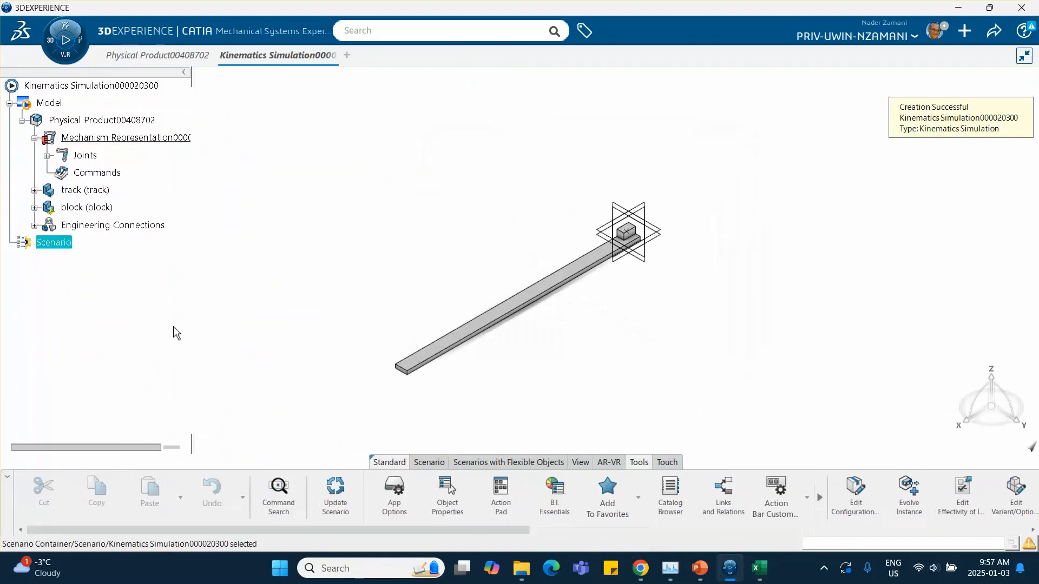
Start a Force Law Excitation and select the block as its support.
middle_drag(190, 317, 460, 328)
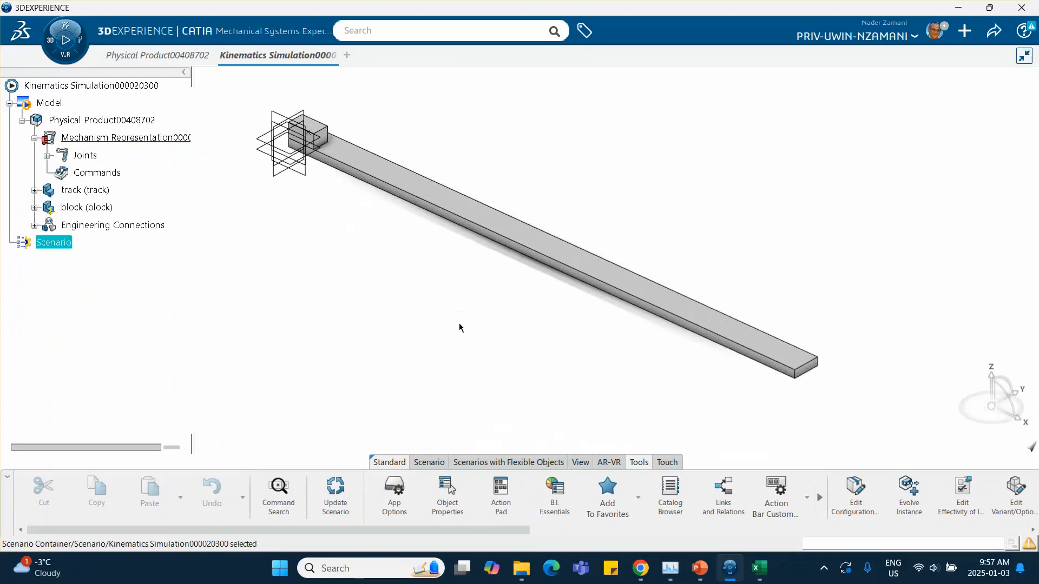
click(427, 463)
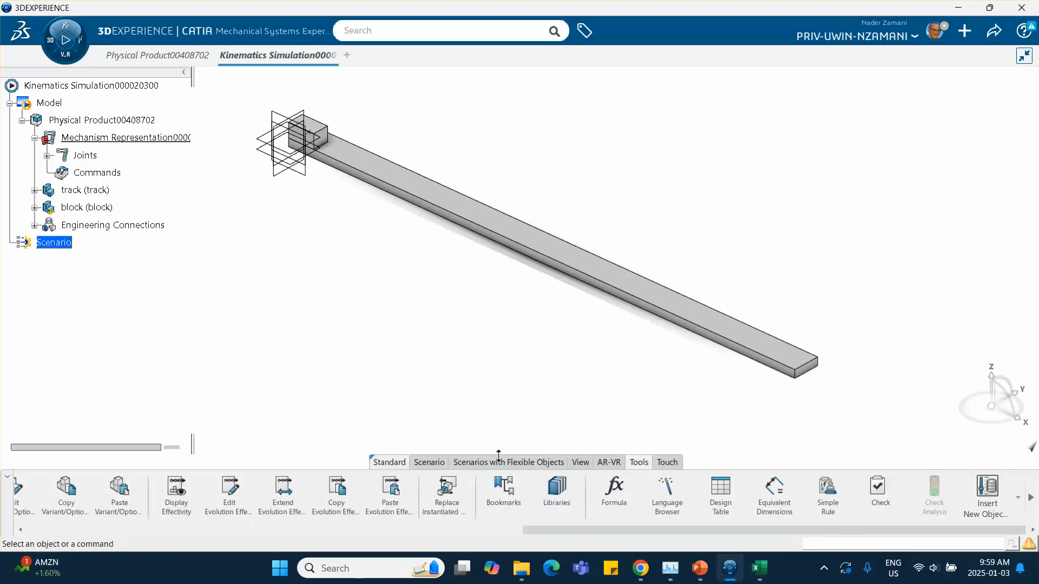
click(428, 463)
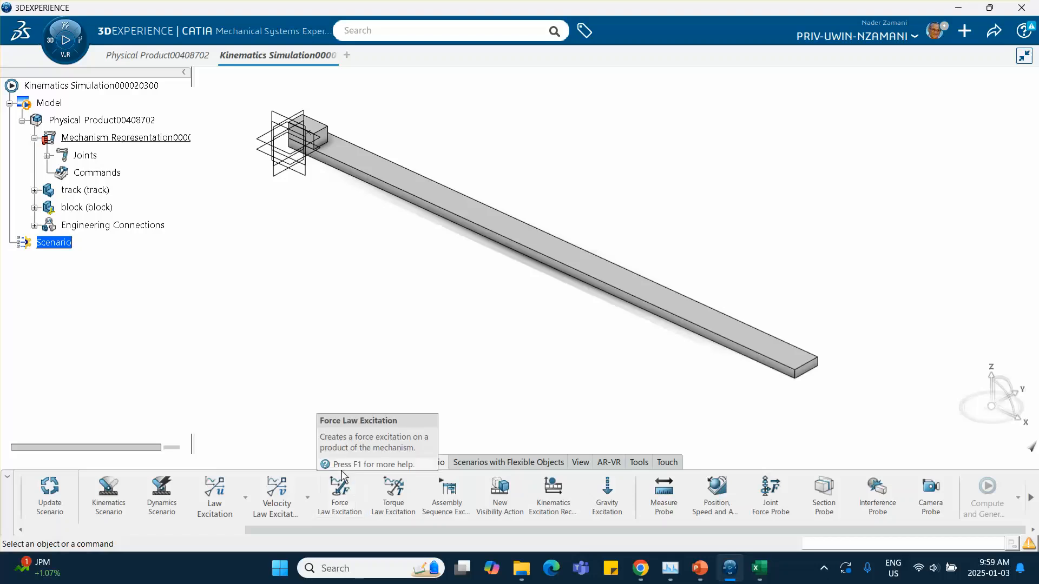
click(338, 504)
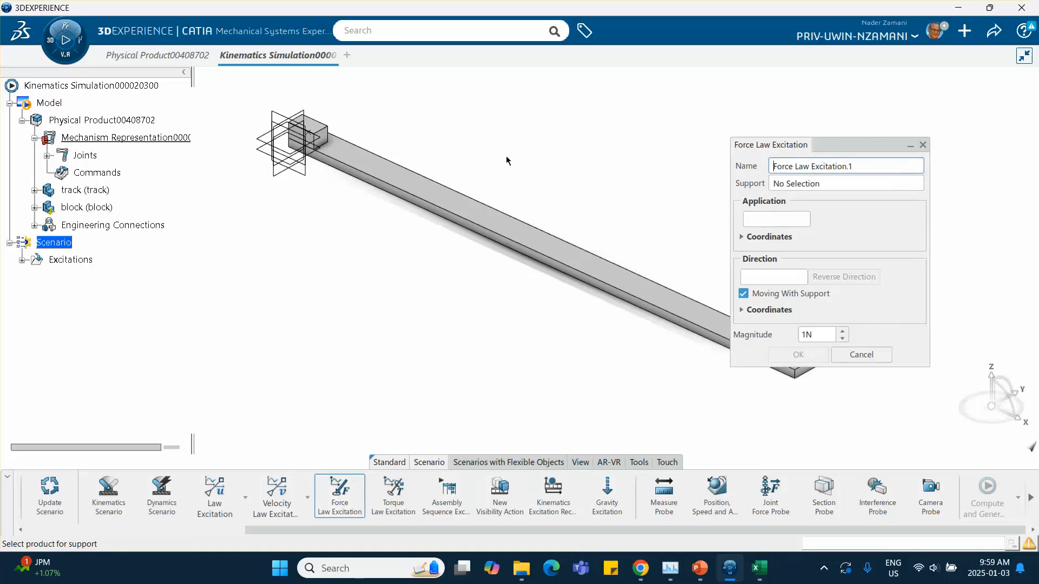
middle_drag(508, 158, 561, 199)
click(559, 230)
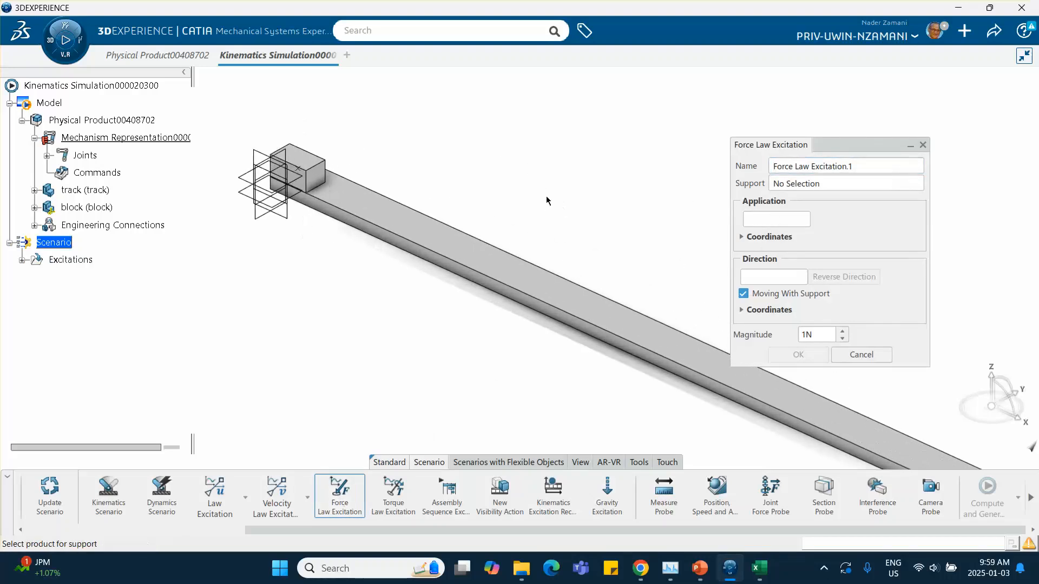
click(304, 165)
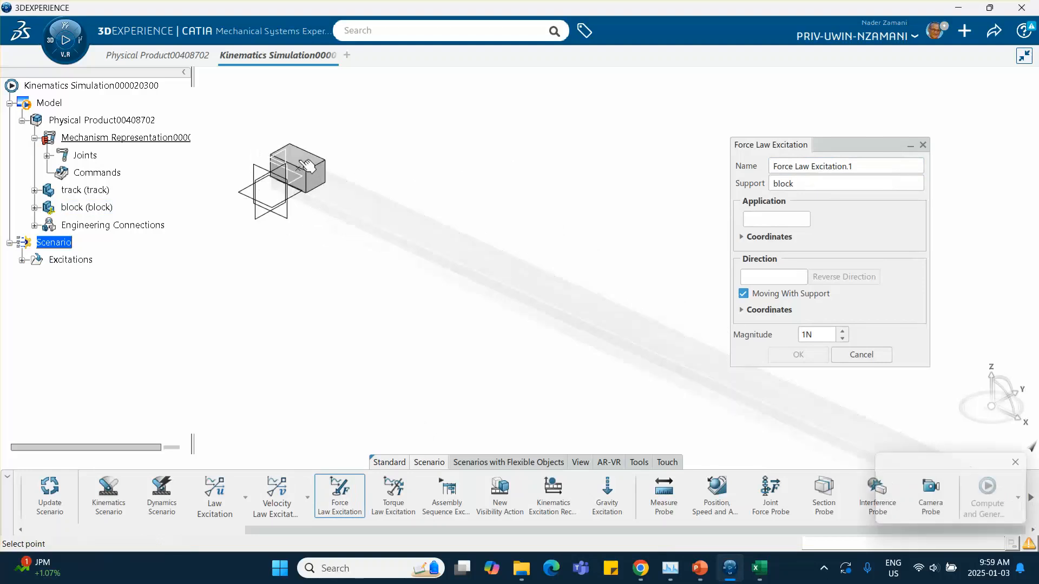
Set the force's application point to Point.1 in the block's PartBody.
click(762, 220)
middle_drag(399, 177, 423, 211)
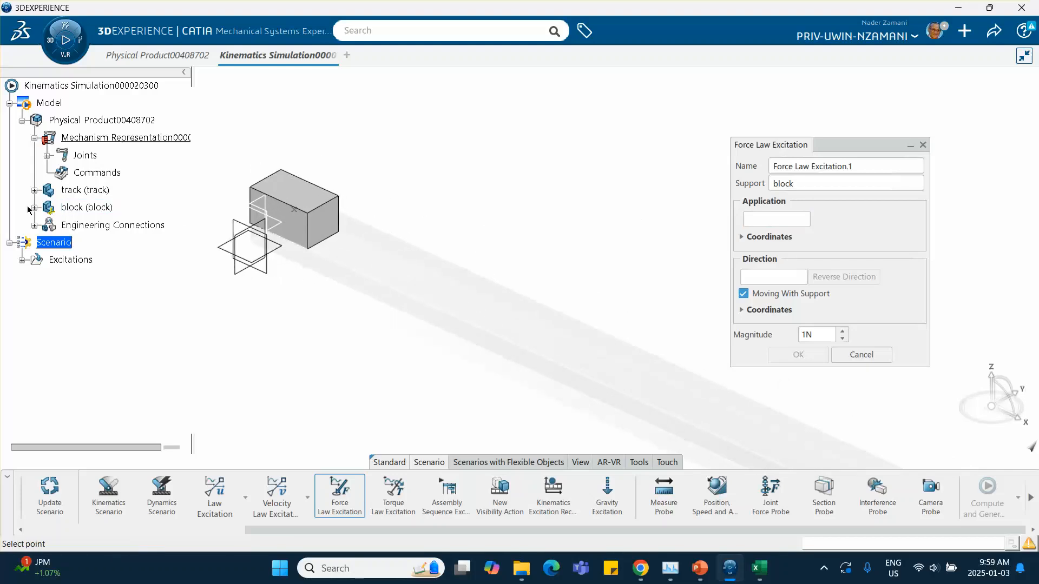
click(34, 207)
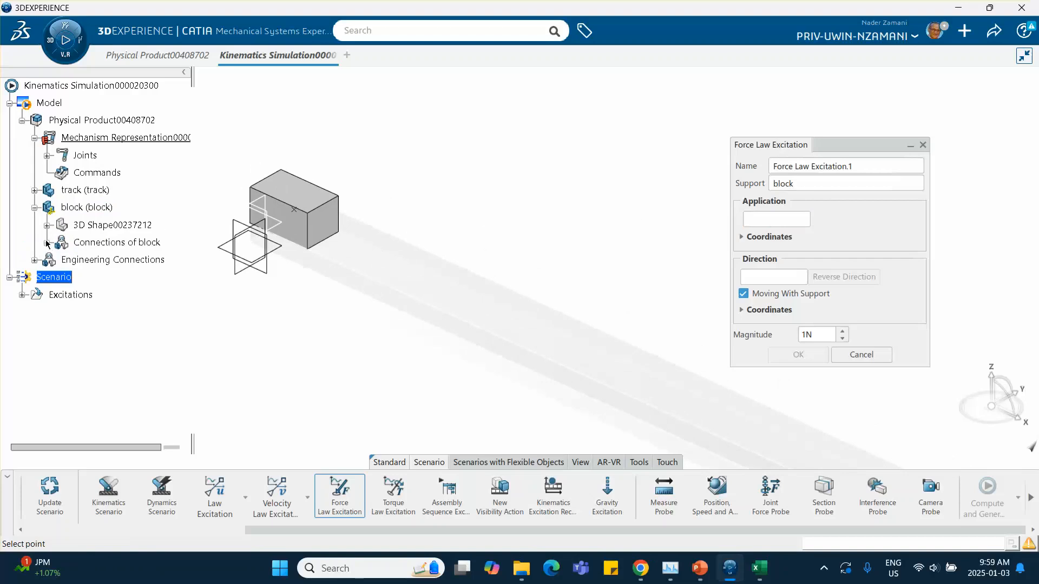
click(47, 225)
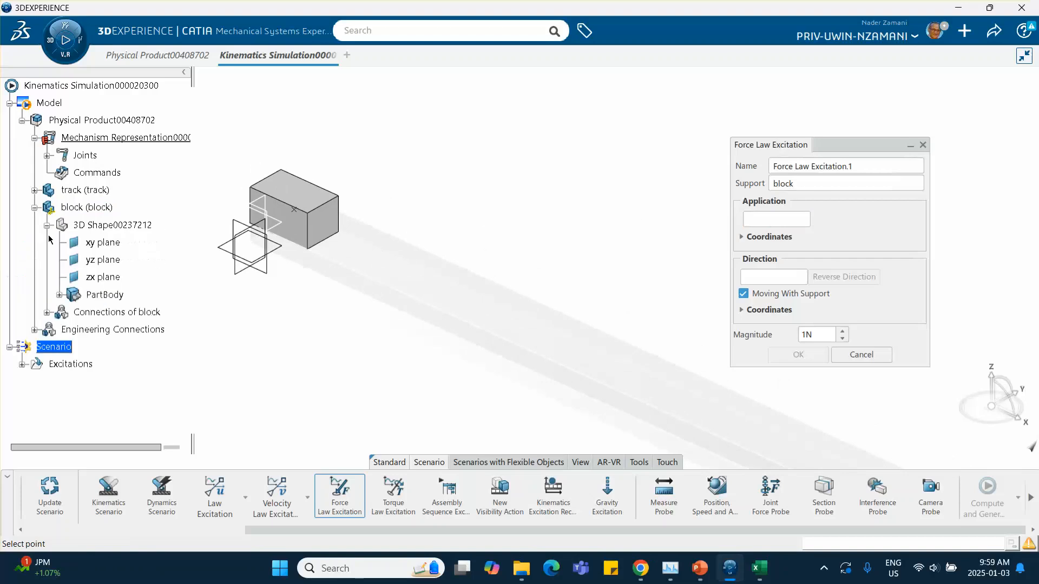
click(59, 295)
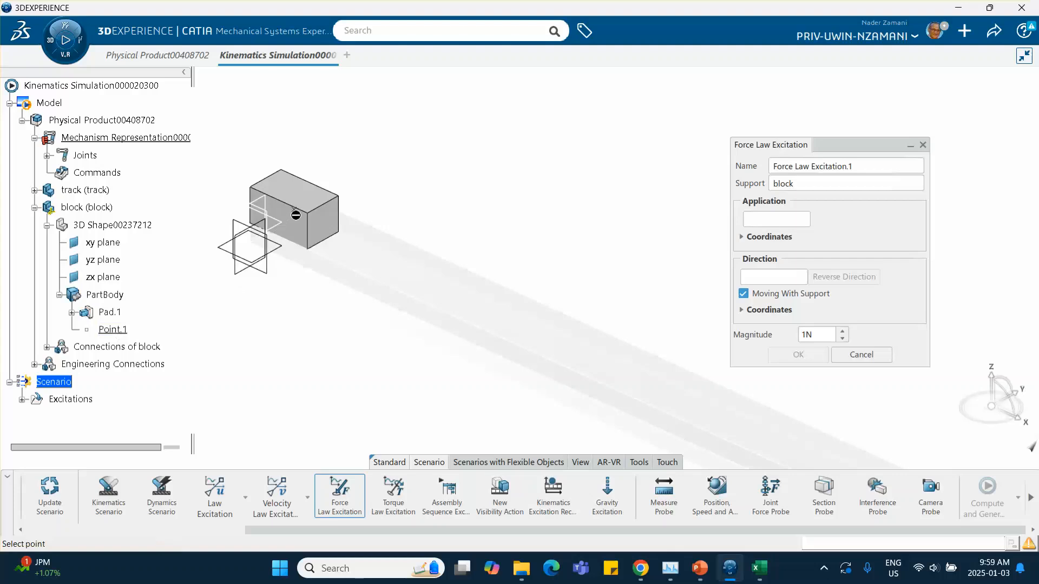
middle_drag(347, 250, 296, 263)
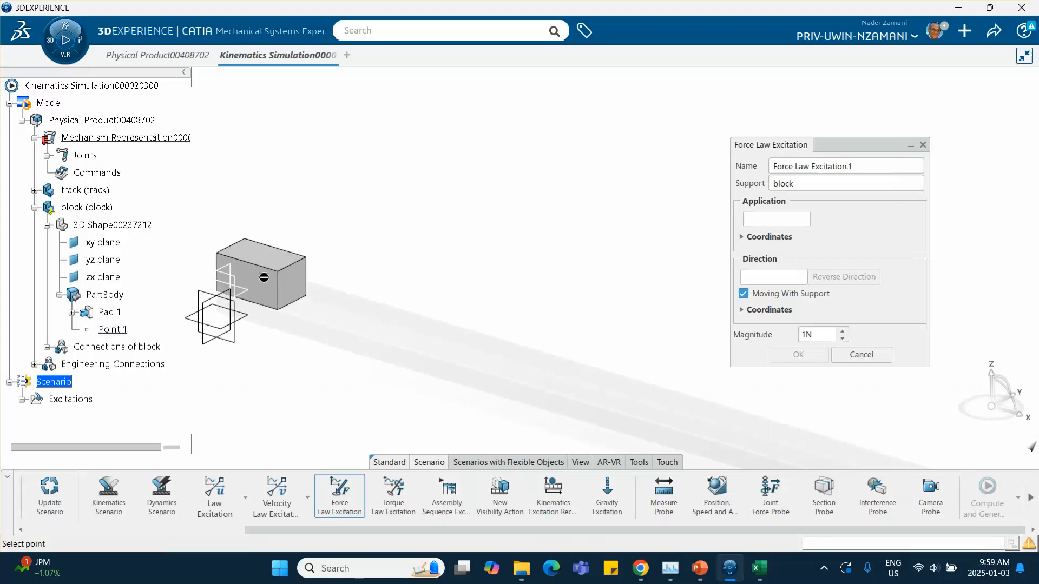
click(112, 329)
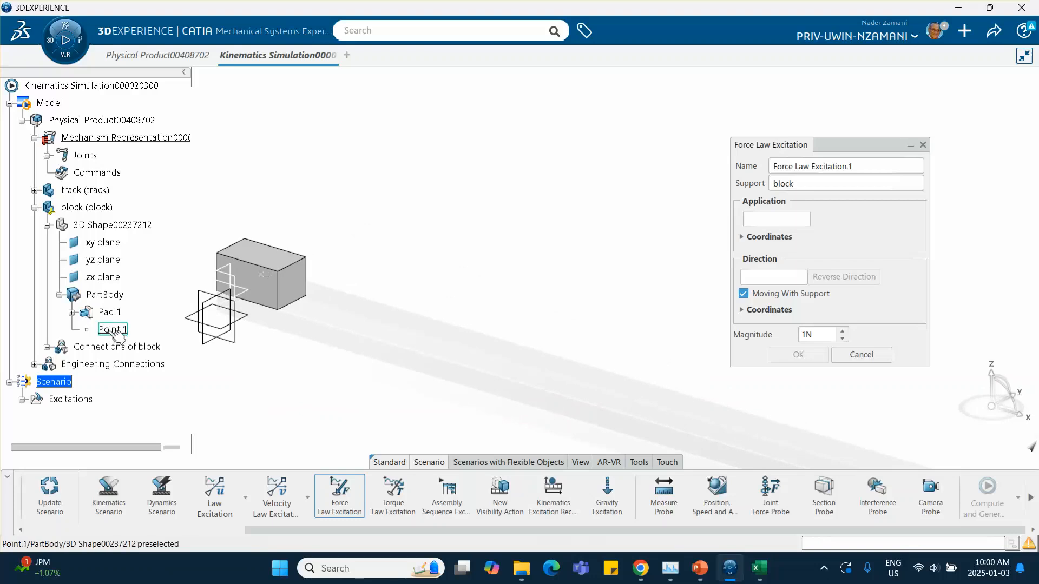
Set the force direction along a block edge, set the magnitude to 9 N, and confirm.
click(762, 276)
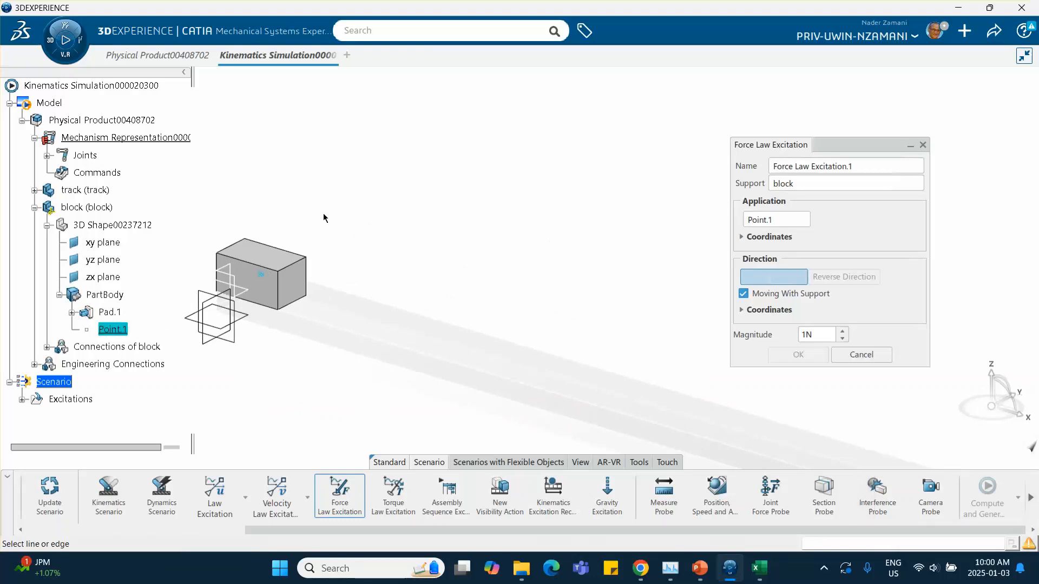
click(246, 262)
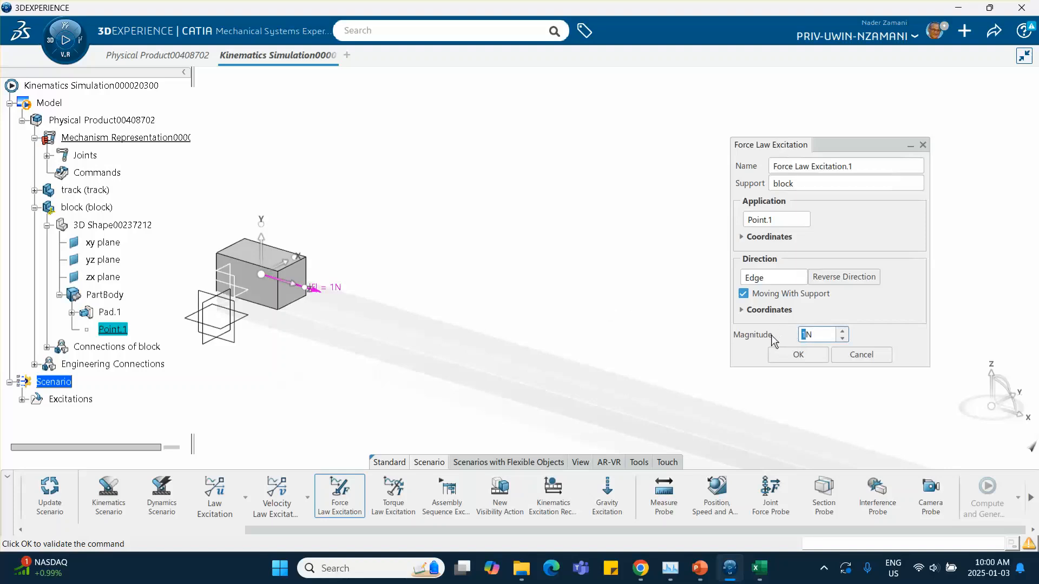
text(9)
click(809, 356)
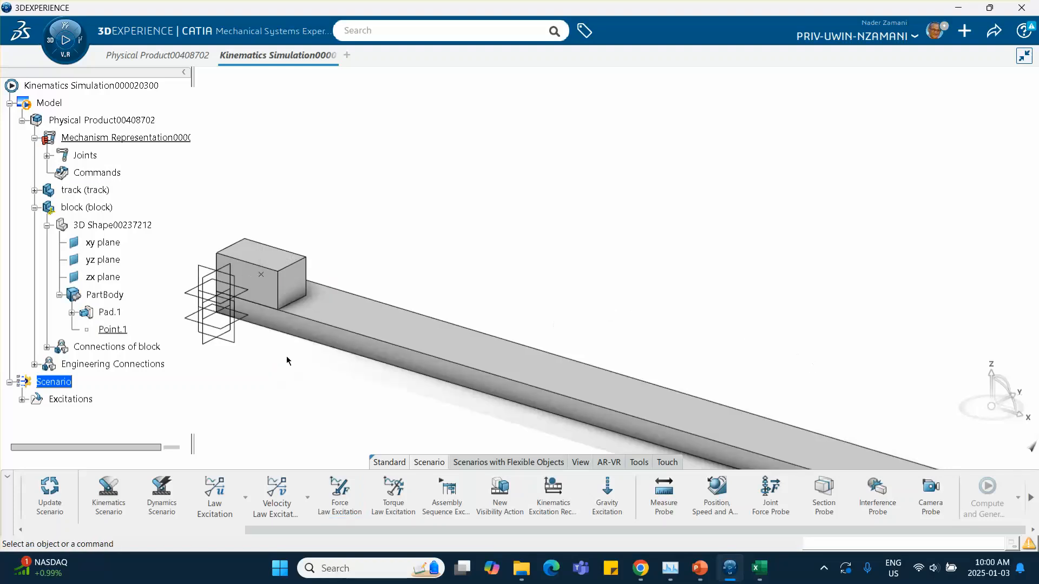
Expand the scenario's Excitations node to show the new force excitation.
scroll(108, 295, down, 3)
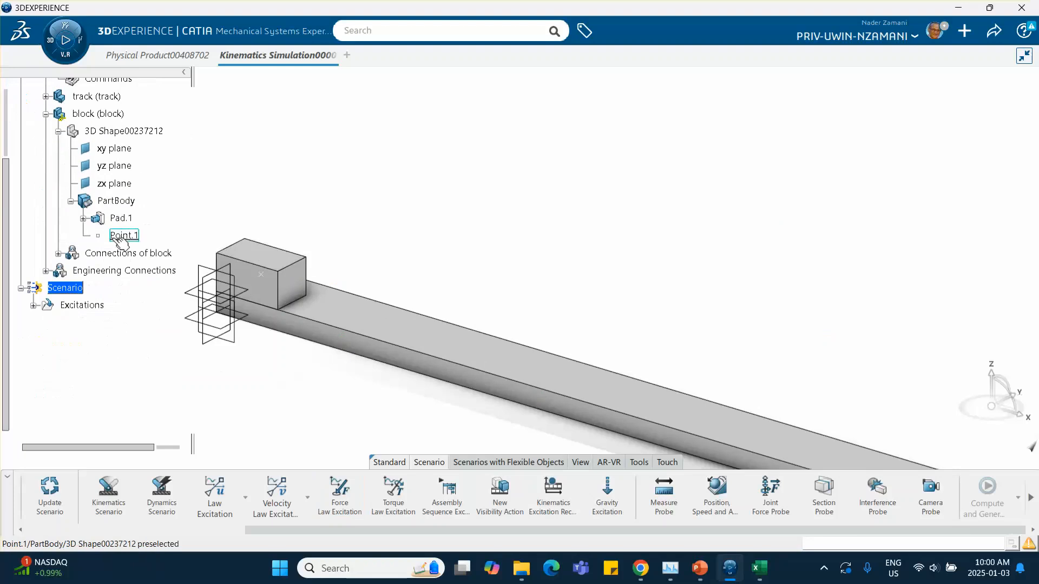
click(33, 305)
middle_drag(360, 217, 369, 141)
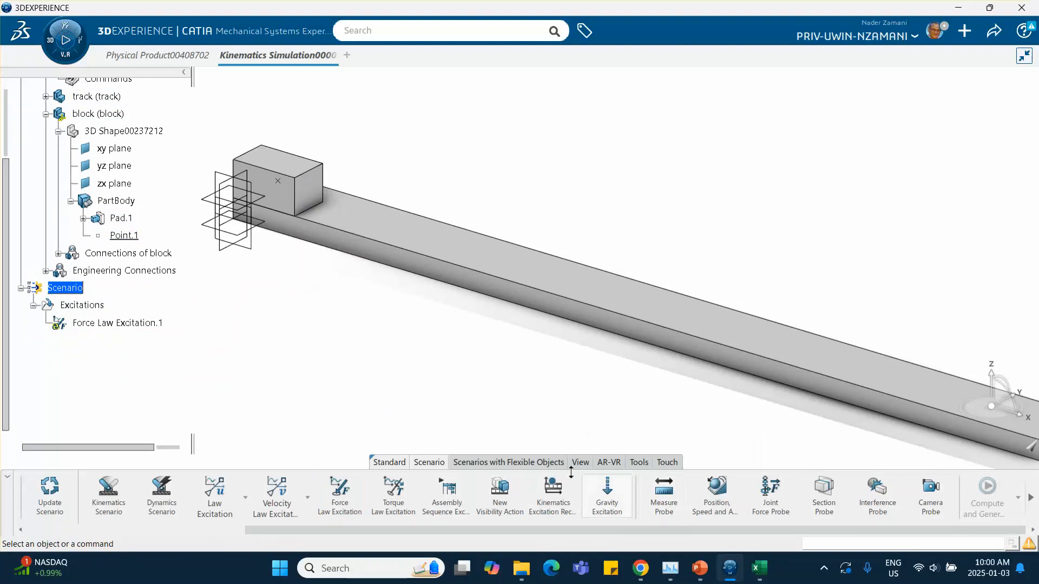
Switch to the tutorial slides in PowerPoint to check the Design Table command, then return.
click(640, 465)
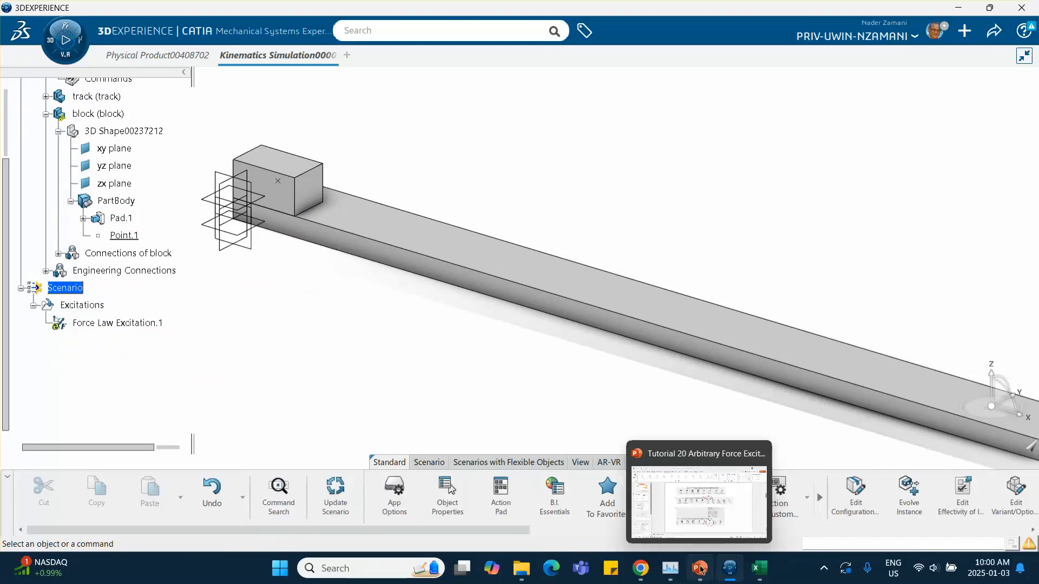
click(662, 502)
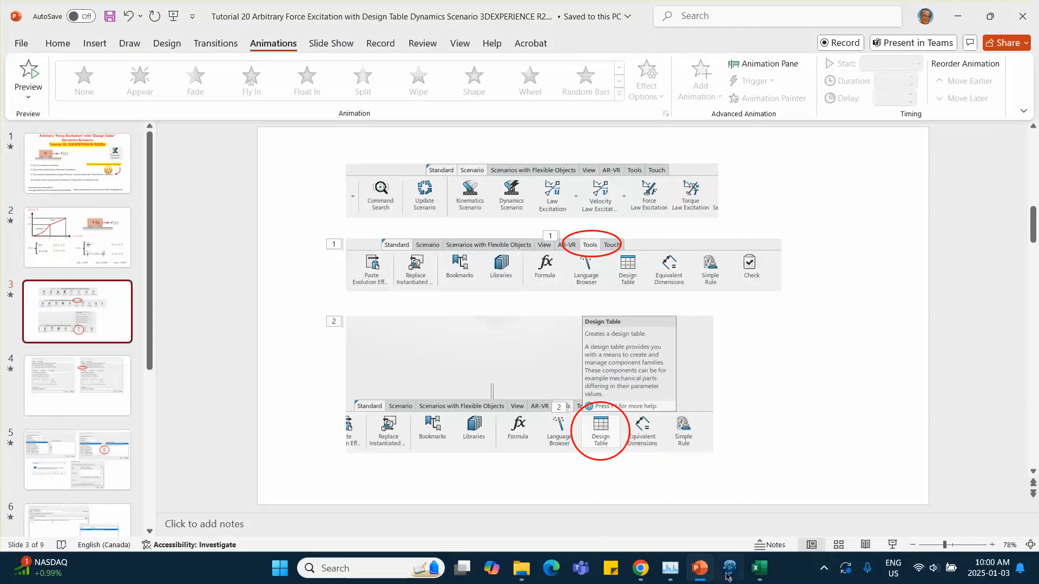
click(746, 502)
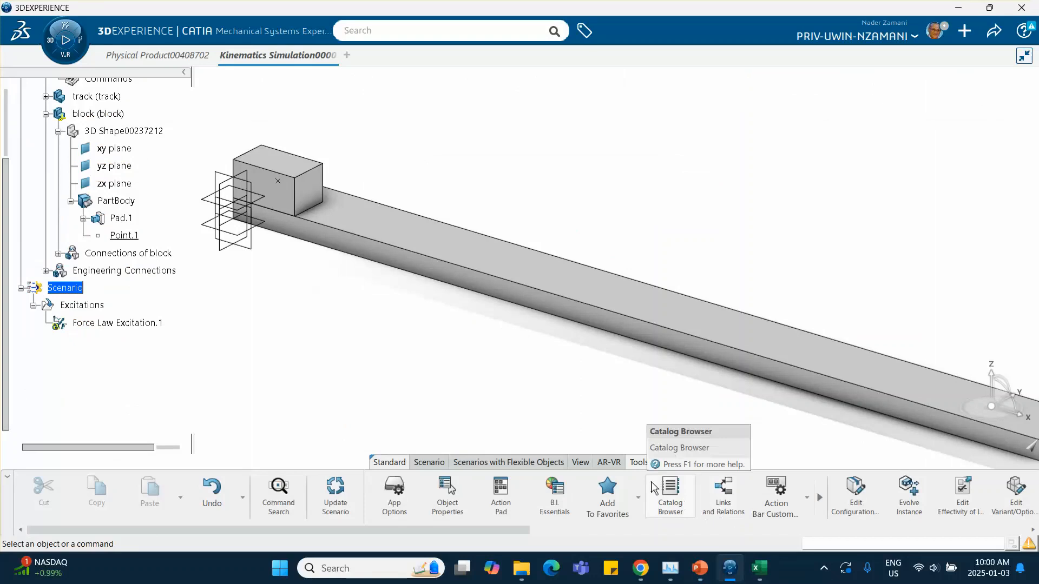
Create a design table from current parameter values, consulting the tutorial slide for the option.
scroll(703, 506, down, 5)
scroll(658, 503, down, 10)
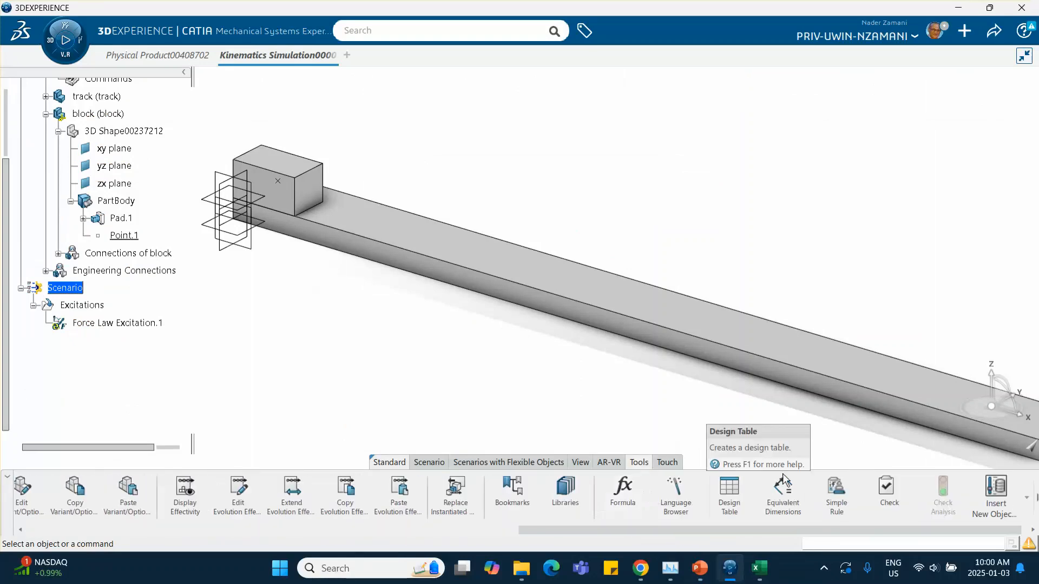
click(729, 490)
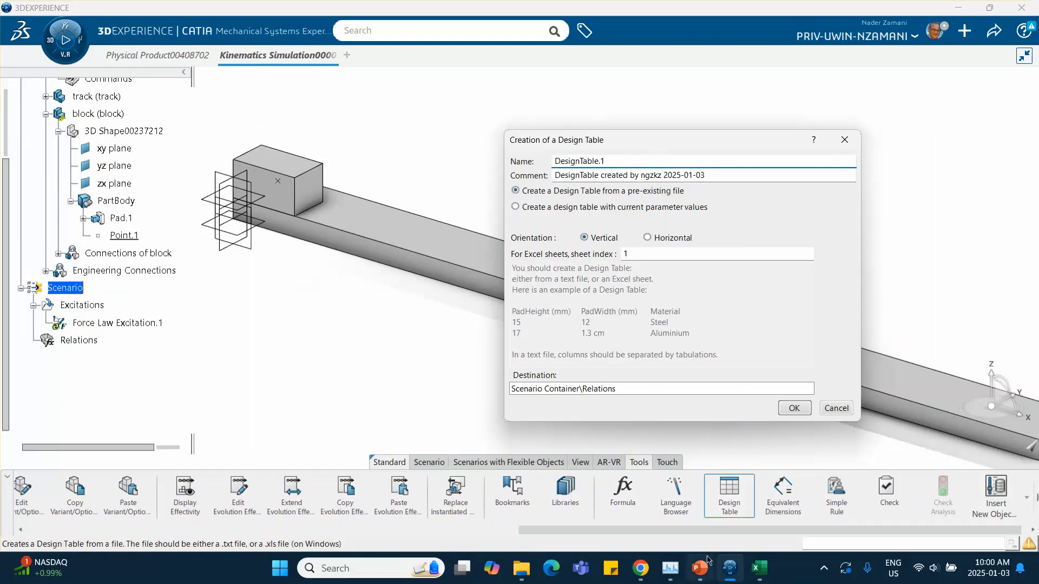
click(701, 569)
click(118, 388)
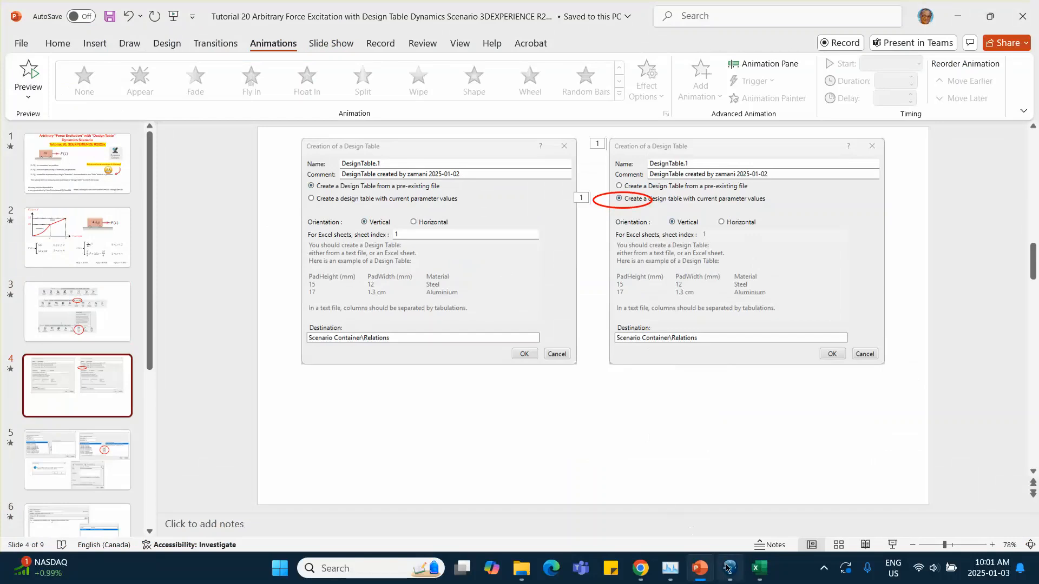
mouse_move(730, 568)
click(711, 442)
click(528, 208)
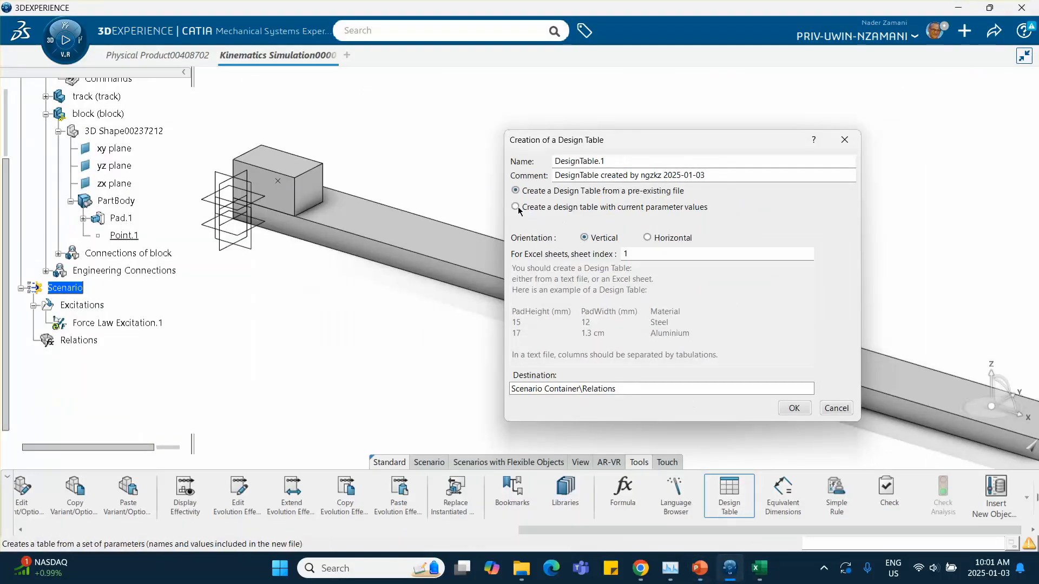
click(794, 409)
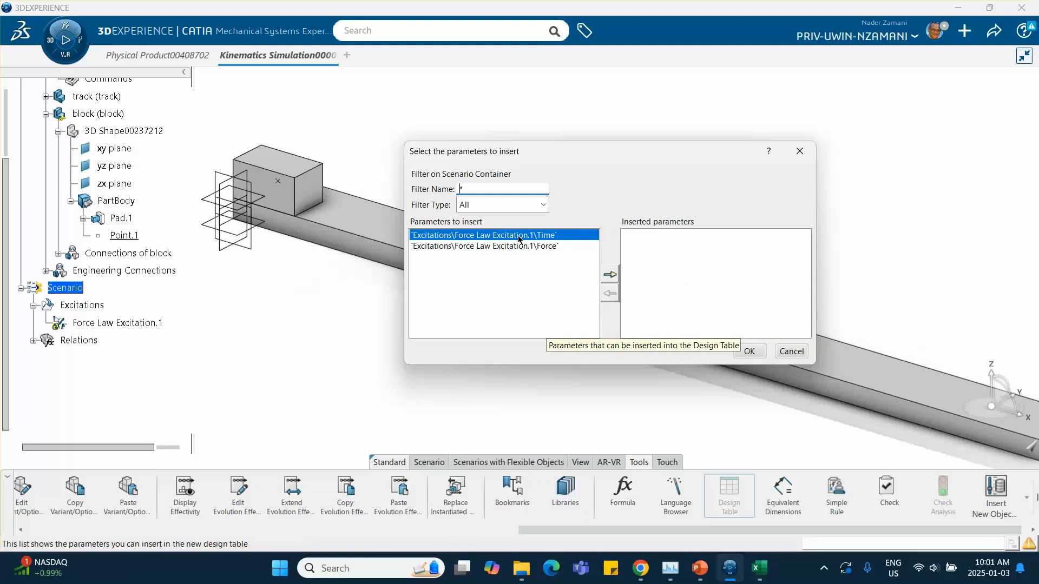
Insert the force excitation's Time and Force parameters and create the design table as an Excel sheet, consulting the tutorial slide.
click(609, 275)
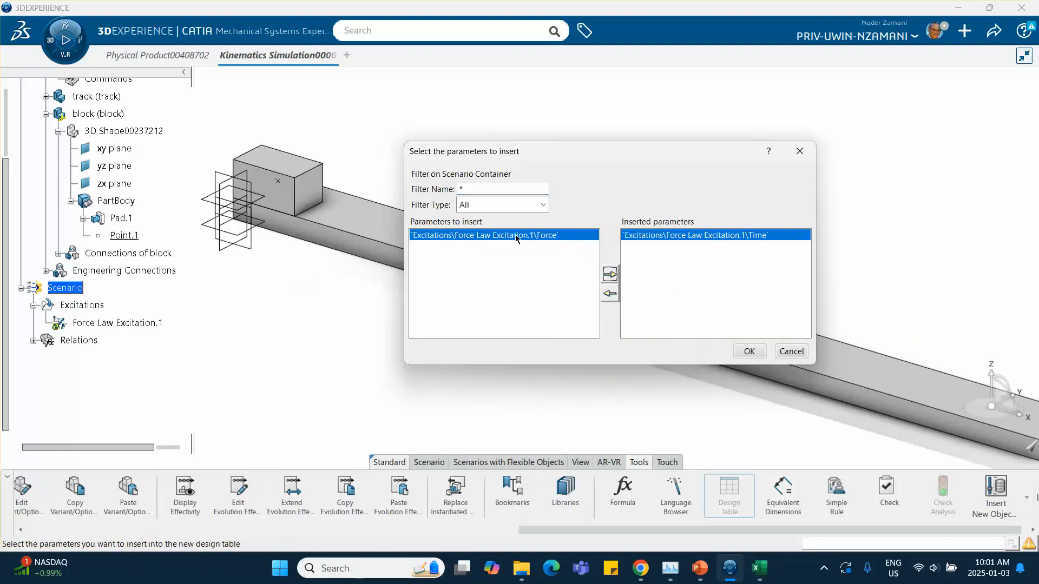
click(609, 275)
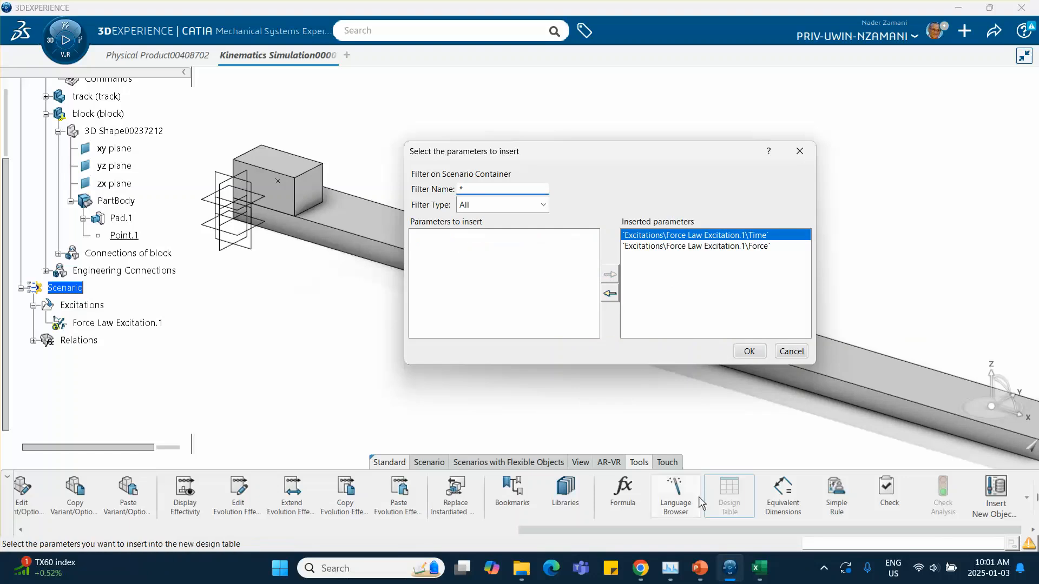
click(695, 560)
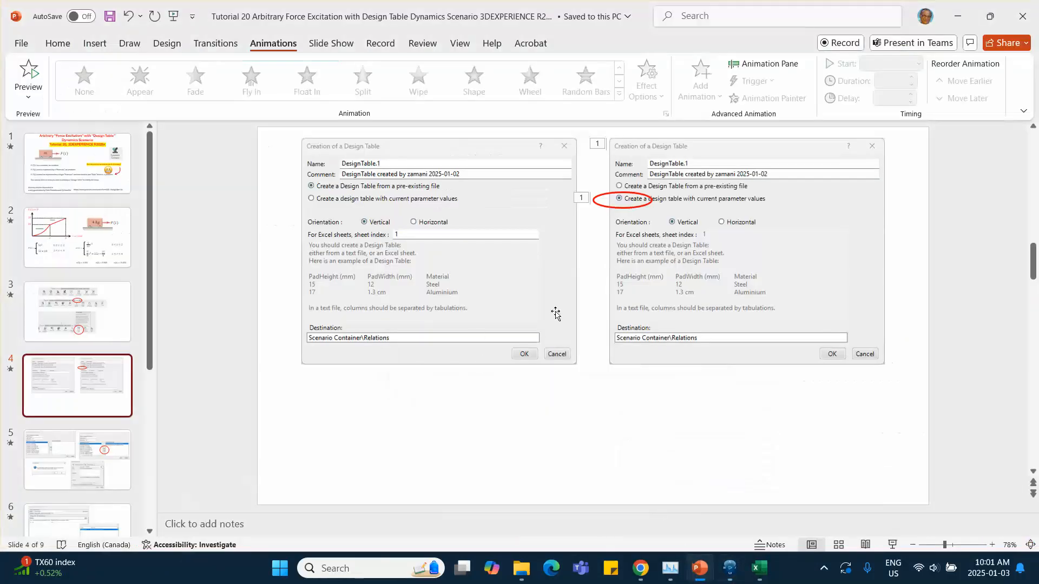
click(76, 459)
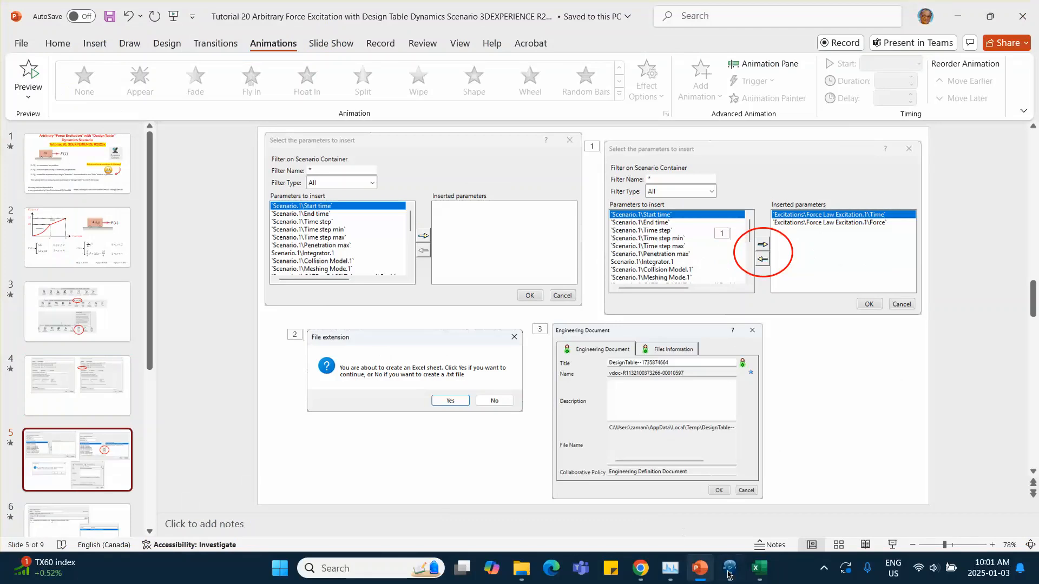
click(729, 571)
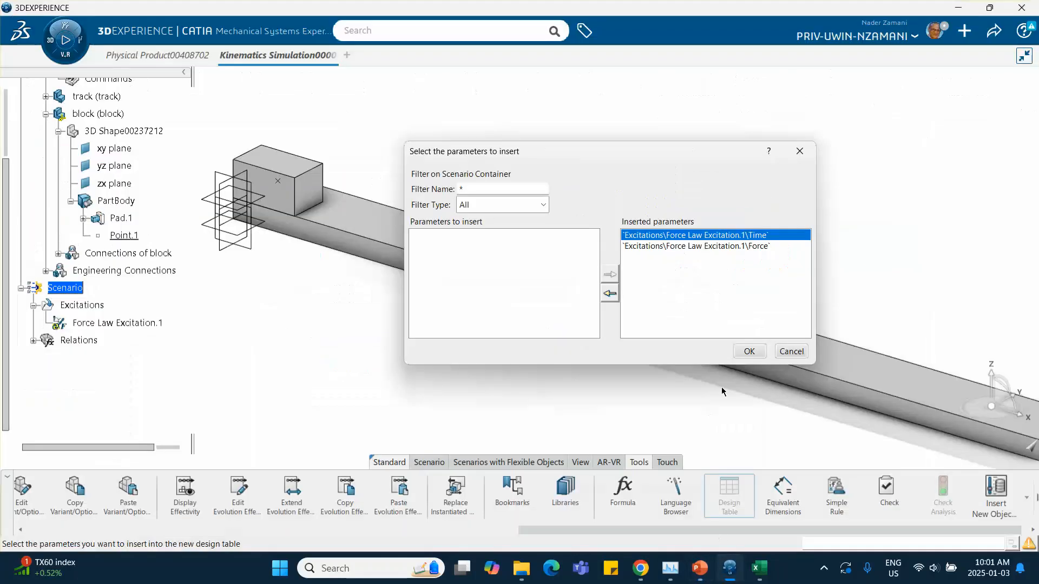
click(749, 352)
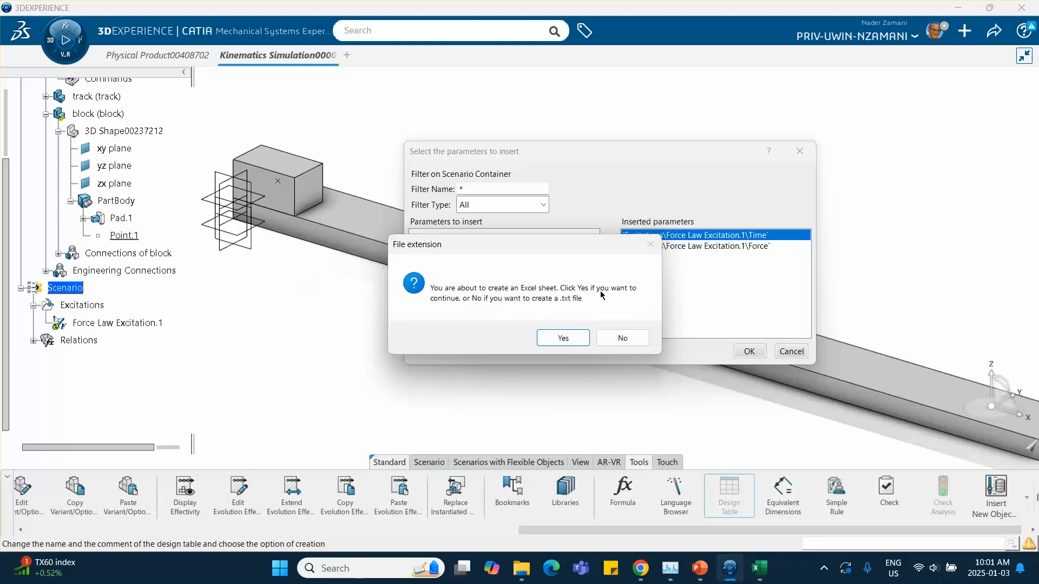
click(563, 336)
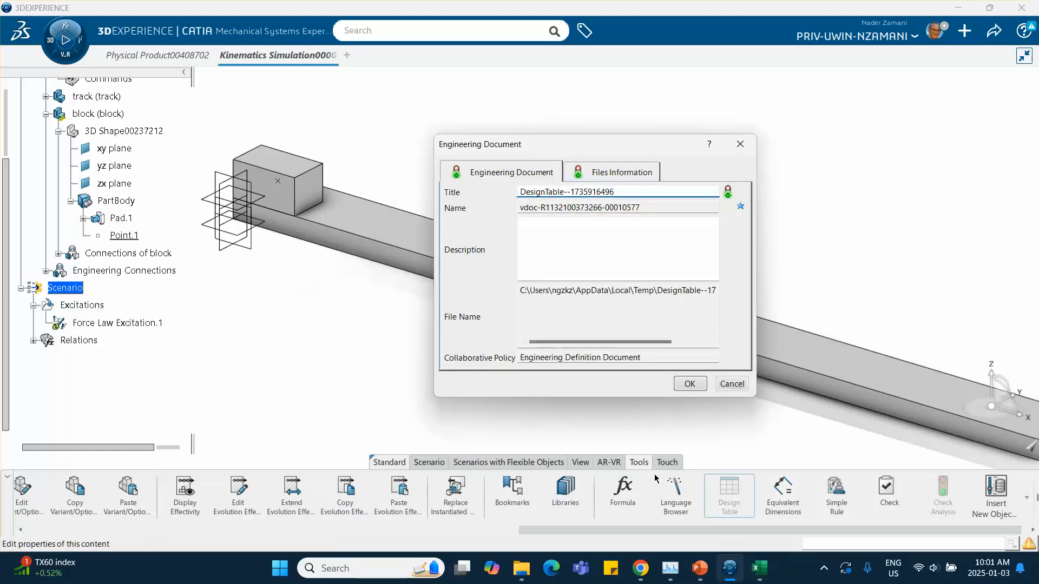
Review the tutorial slides covering the design table configuration, its Excel sheet and the force curve data.
click(699, 569)
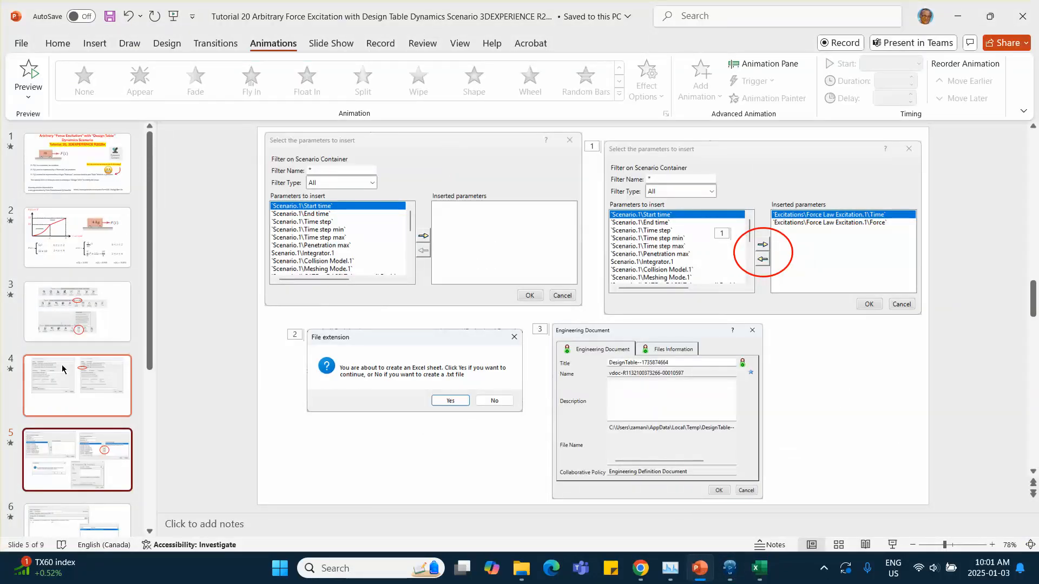
scroll(63, 379, down, 3)
click(65, 415)
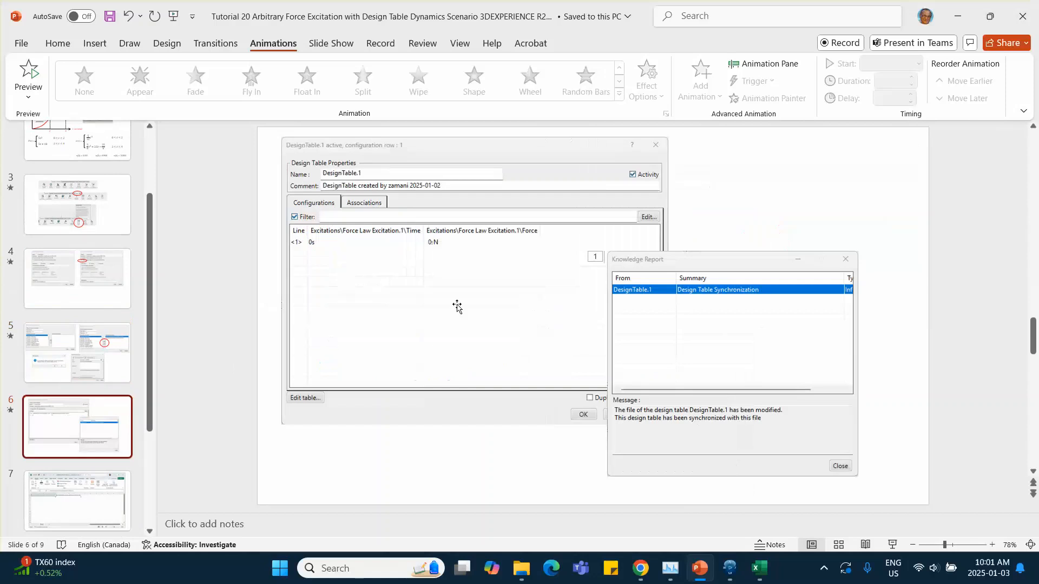
click(729, 568)
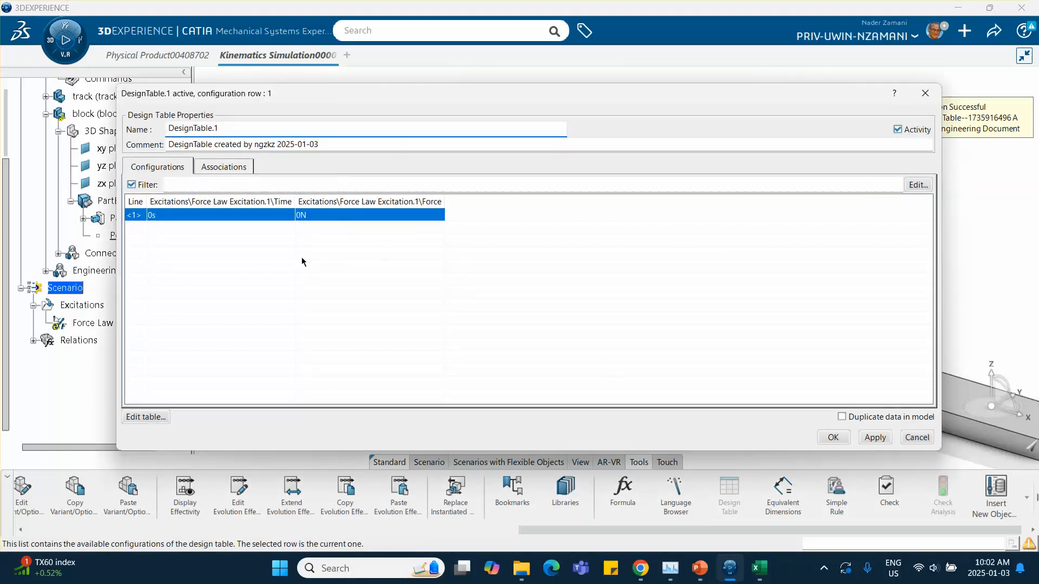
click(275, 283)
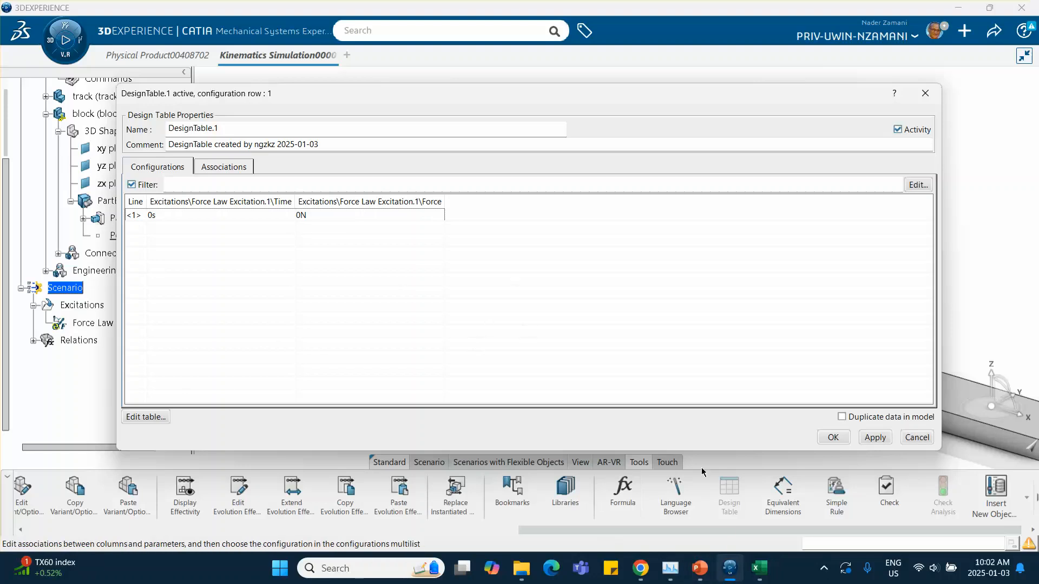
click(699, 568)
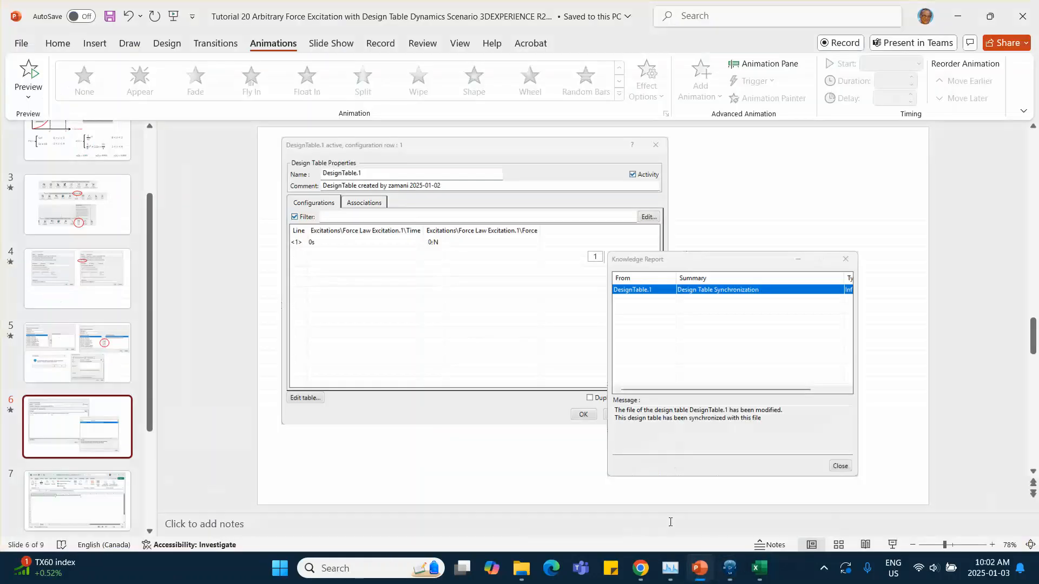
click(108, 484)
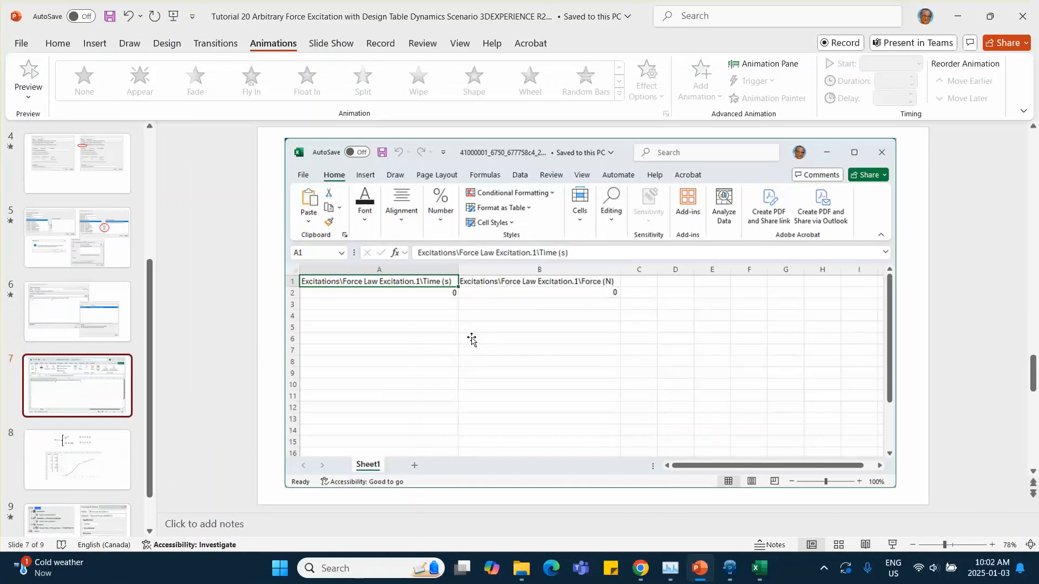
click(88, 459)
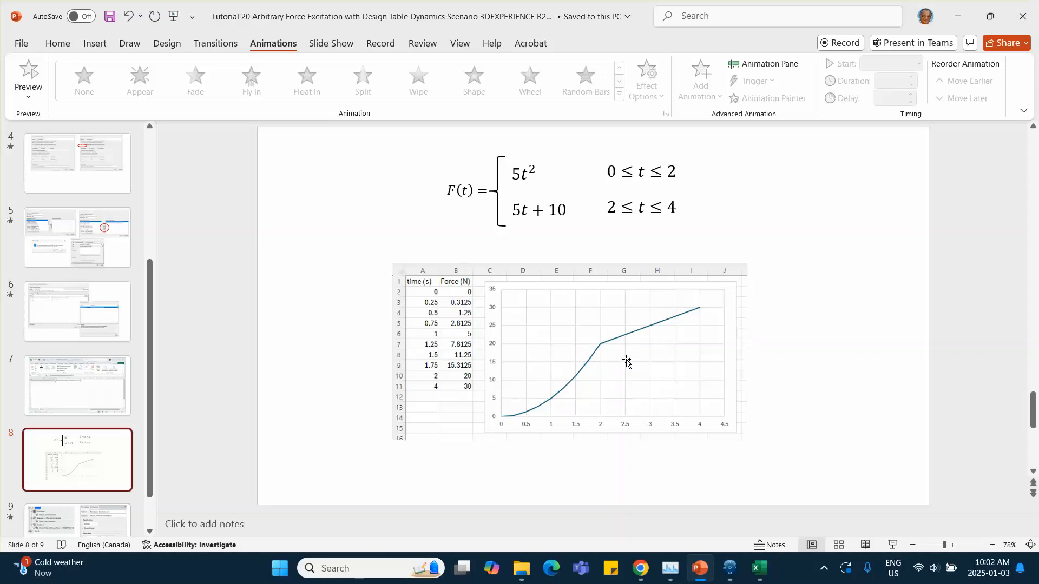
Inspect the Force column formulas in the tutorial 20 workbook.
click(760, 569)
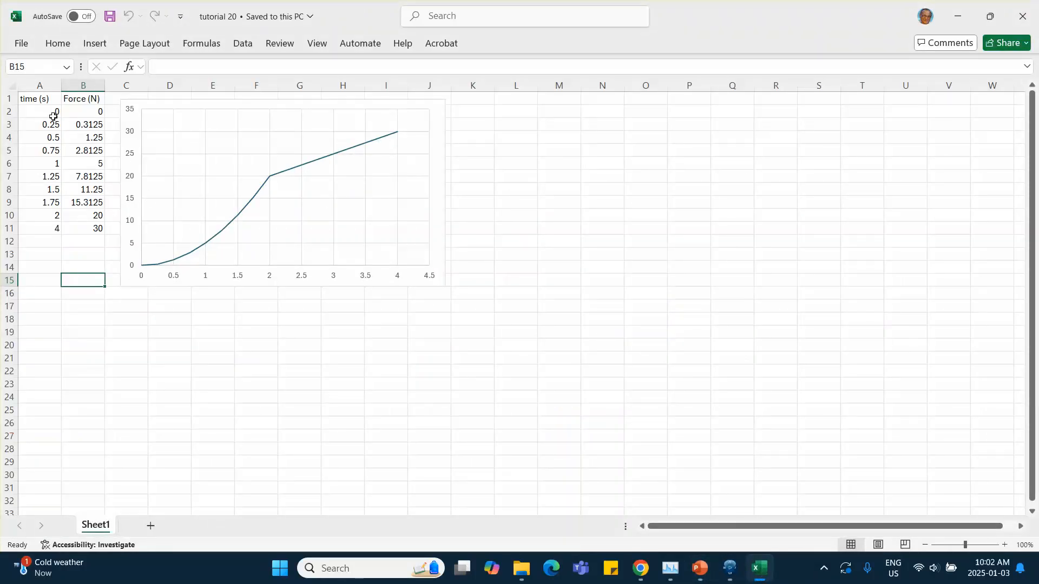
click(87, 126)
click(83, 138)
click(80, 150)
click(78, 163)
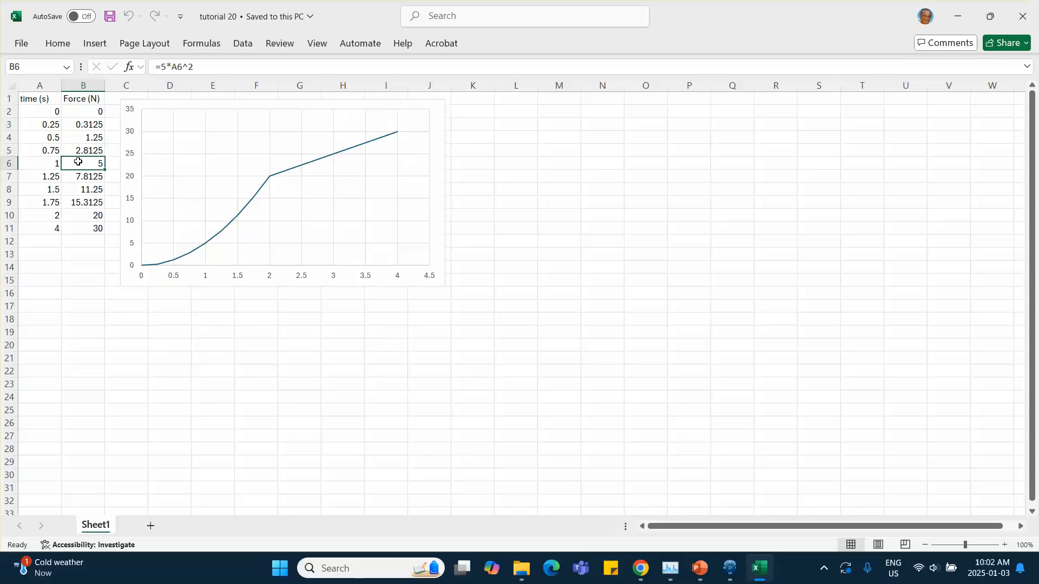
click(79, 174)
key(Down)
key(Down)
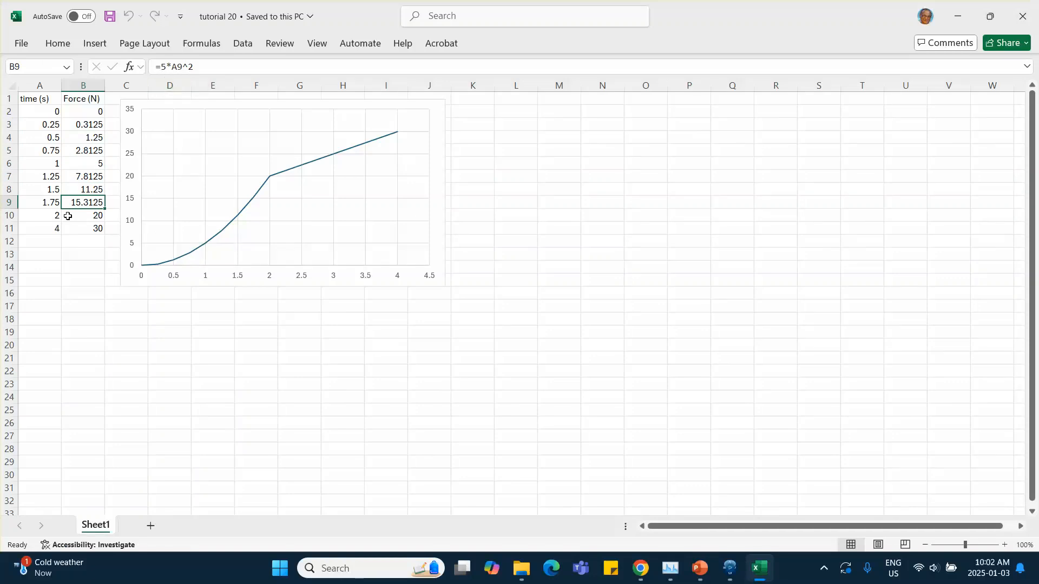
click(120, 331)
Copy the time and force values in cells A2:B11 of the tutorial 20 workbook.
click(52, 112)
drag(52, 112, 85, 228)
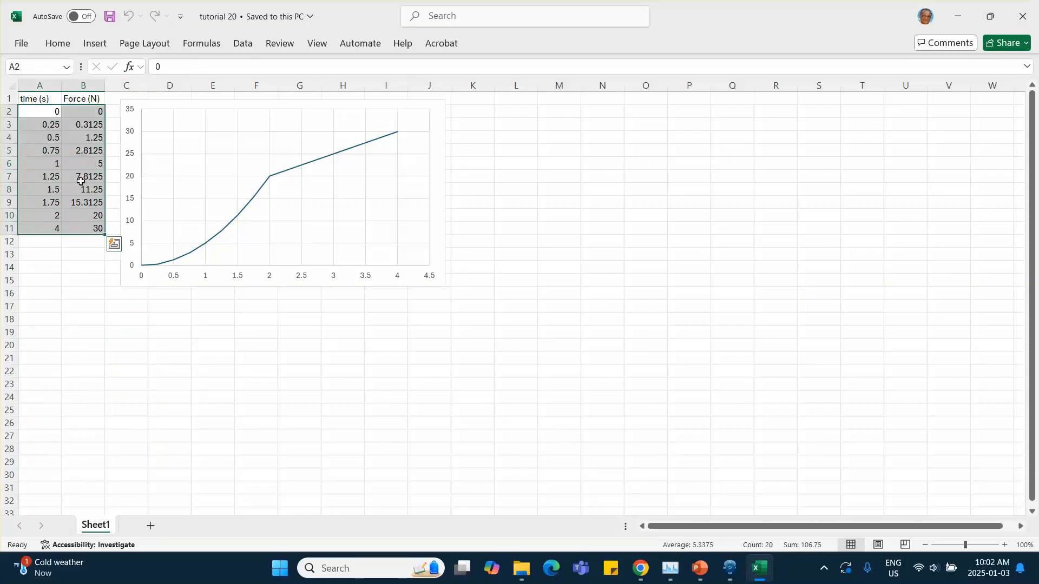
right_click(81, 182)
click(114, 153)
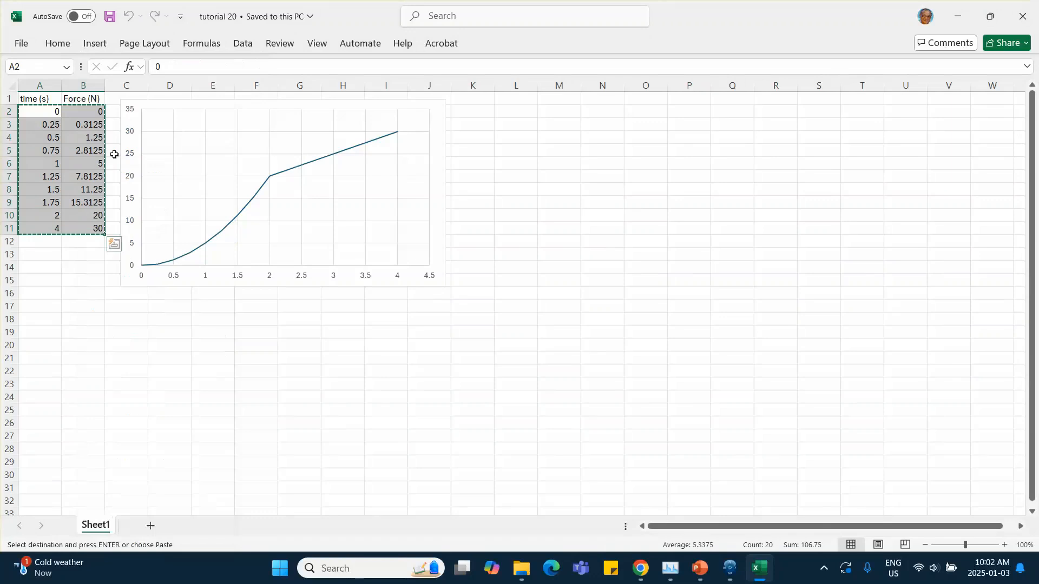
click(956, 17)
Edit the design table's sheet, paste the copied time and force values starting at A2, then save and close it.
click(728, 566)
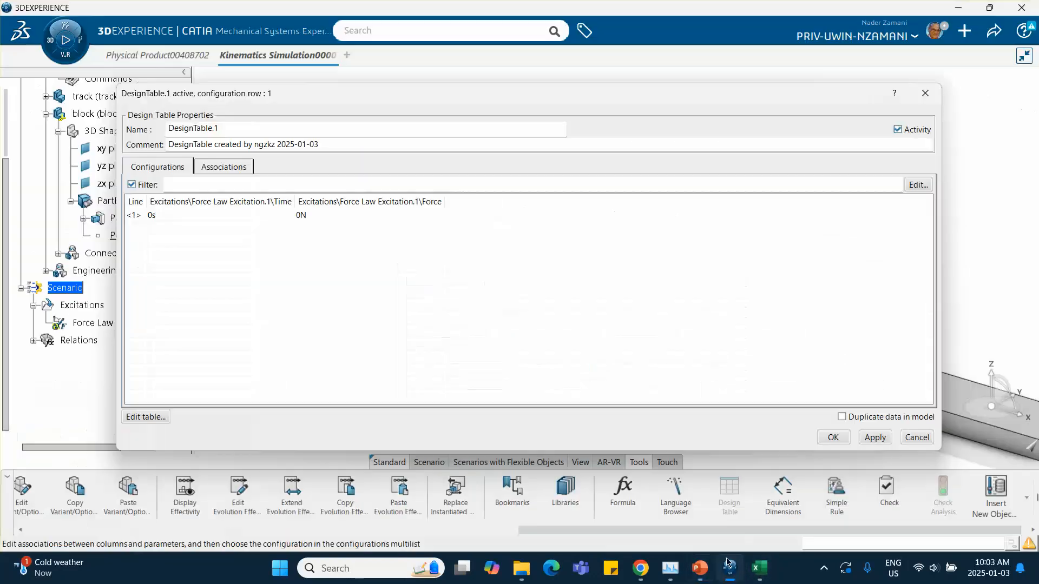
click(143, 419)
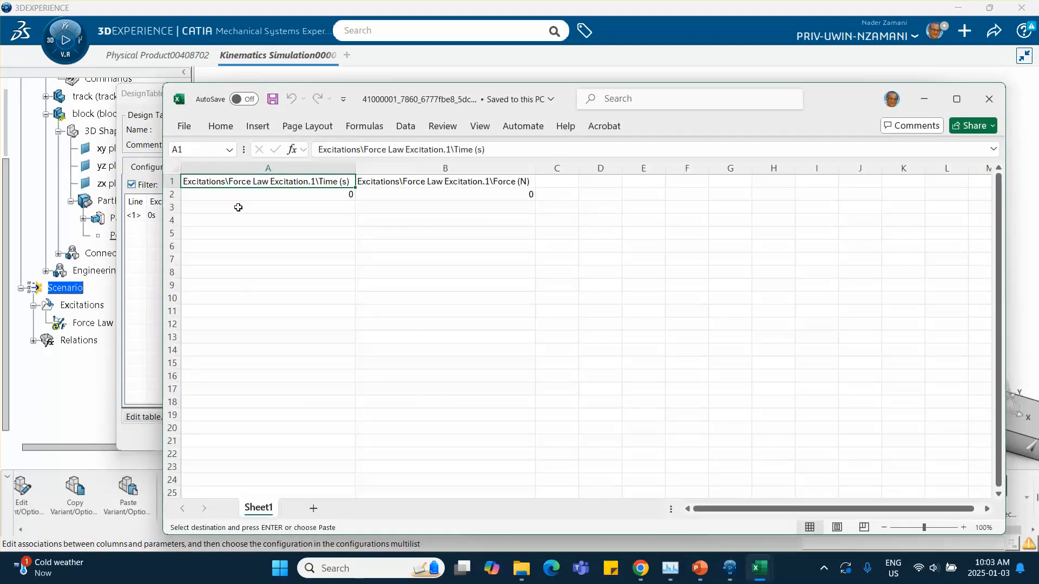
click(235, 196)
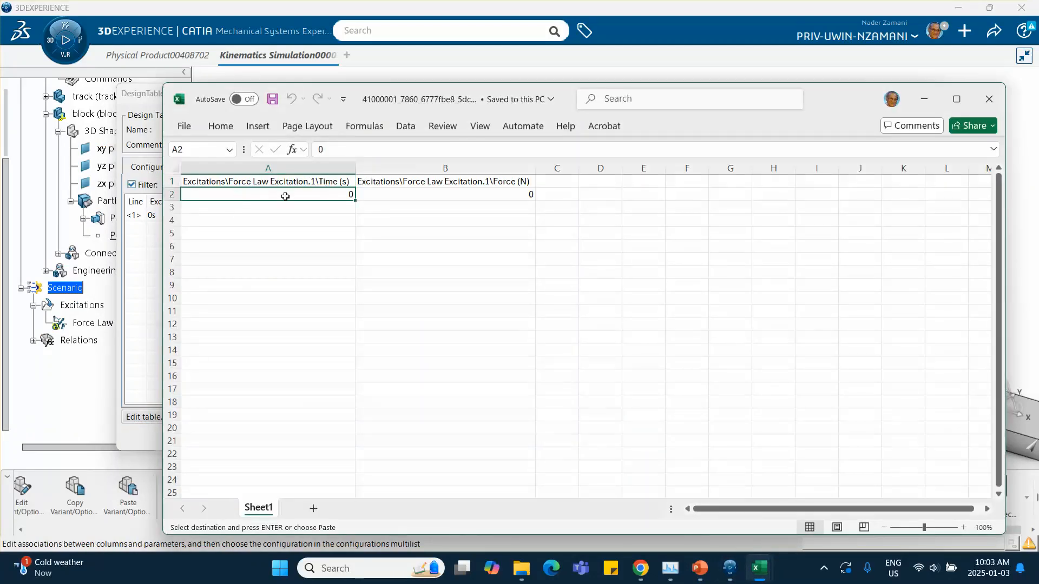
drag(302, 197, 390, 197)
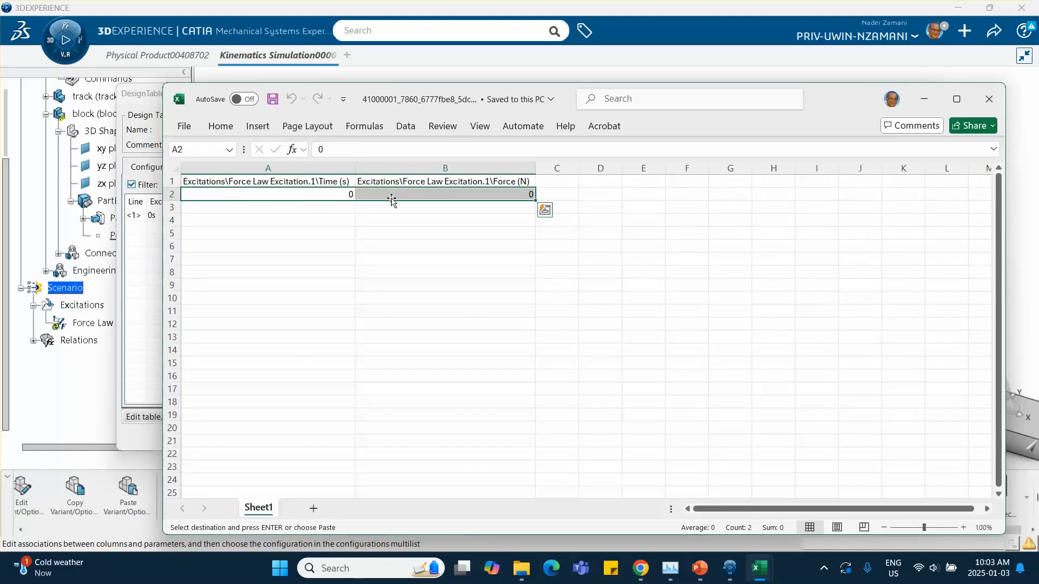
right_click(338, 196)
click(368, 130)
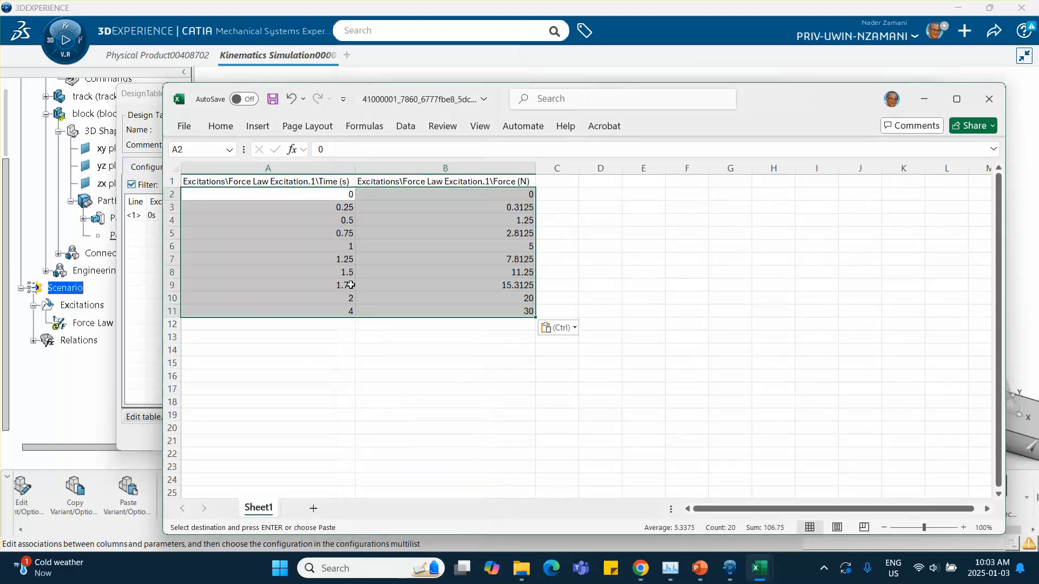
click(335, 362)
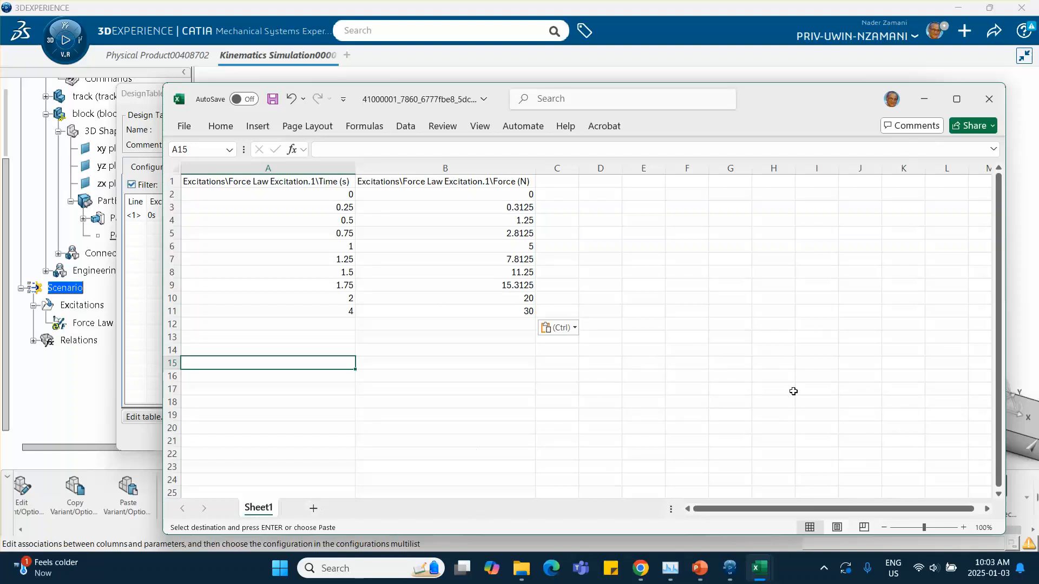
drag(770, 97, 733, 59)
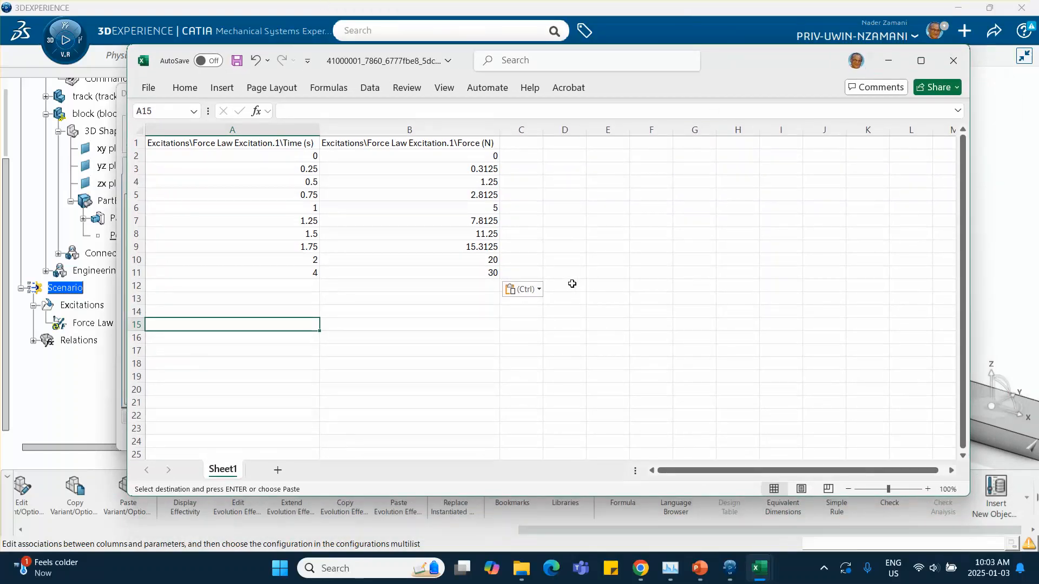
click(237, 63)
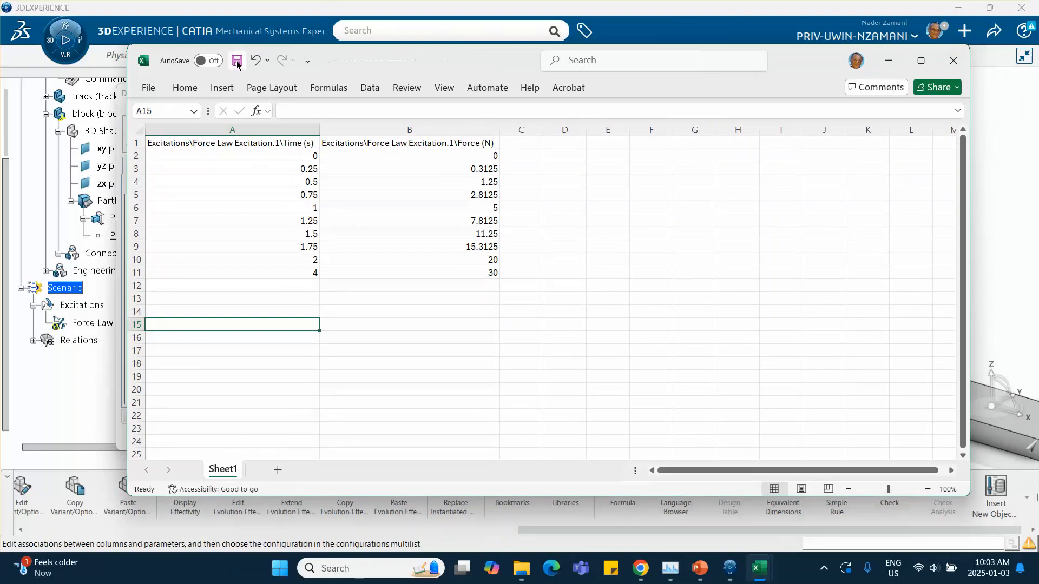
click(952, 62)
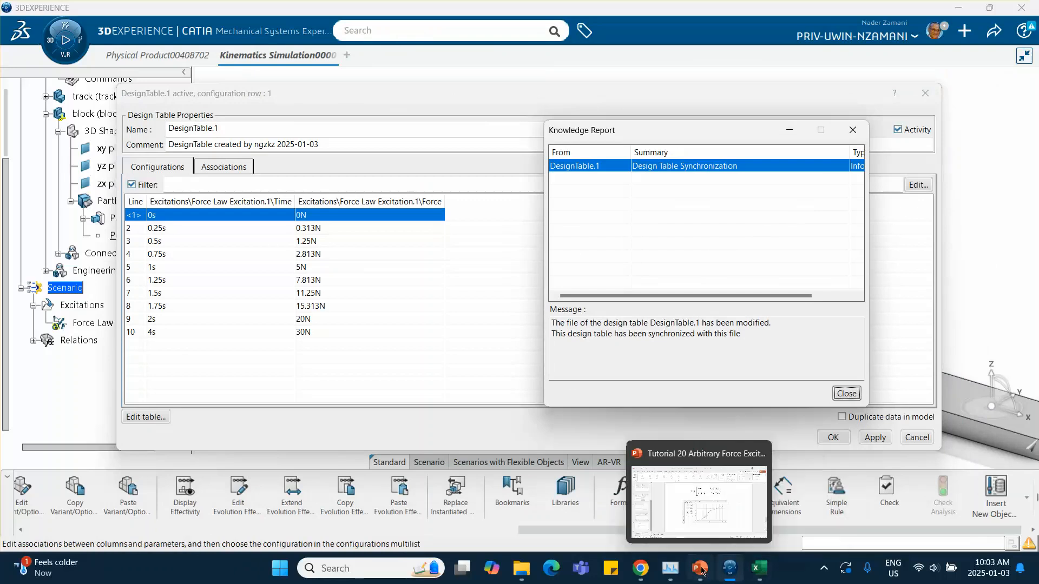
Consult the tutorial slides, then close the synchronization report and confirm the design table.
click(697, 479)
scroll(68, 433, down, 2)
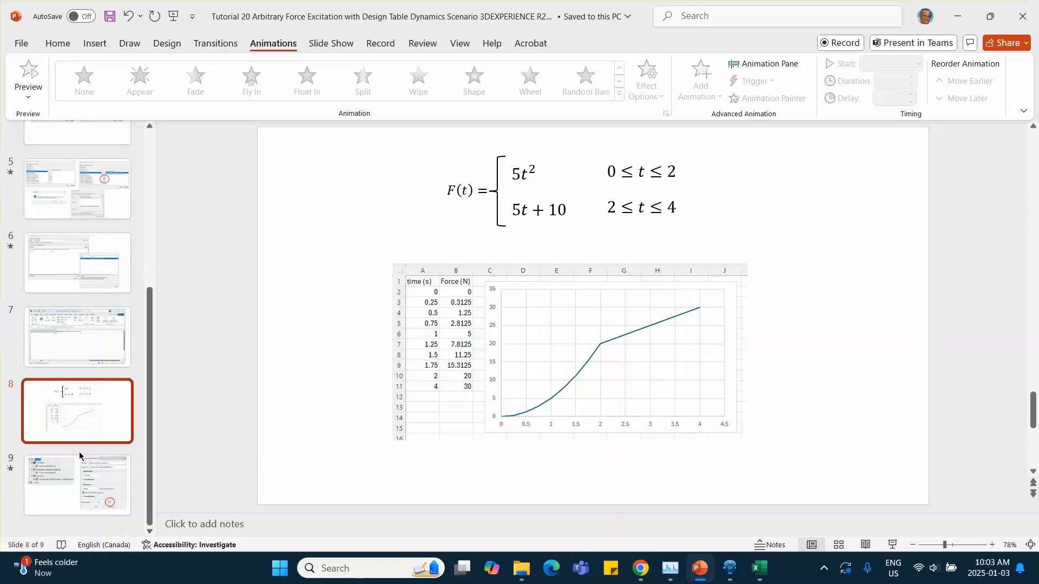
click(76, 271)
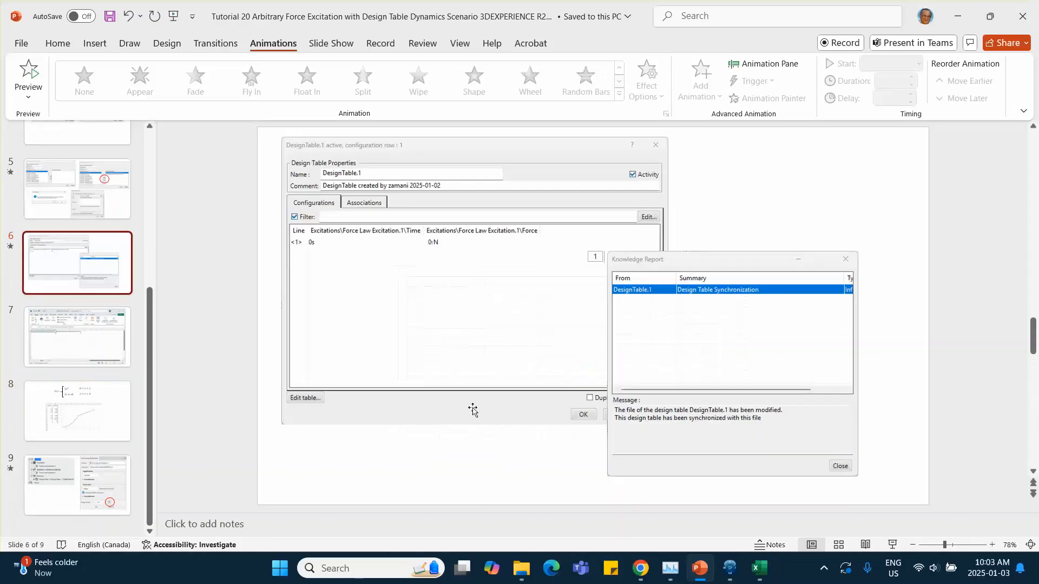
click(112, 473)
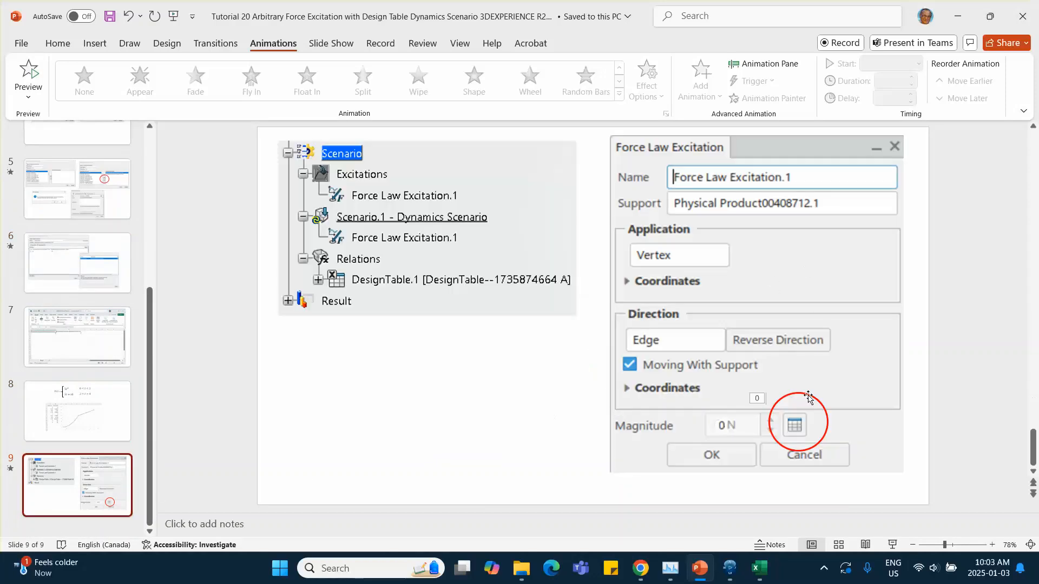
click(729, 568)
click(846, 393)
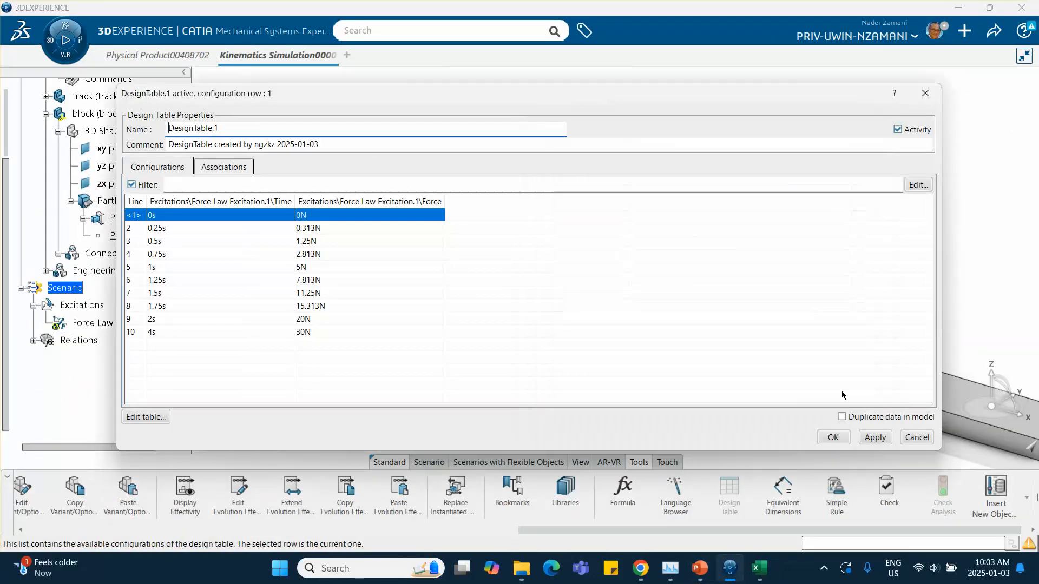
click(833, 438)
Close the design table, open Force Law Excitation.1's definition, compare it with the tutorial slide, and close it.
middle_drag(784, 389, 668, 346)
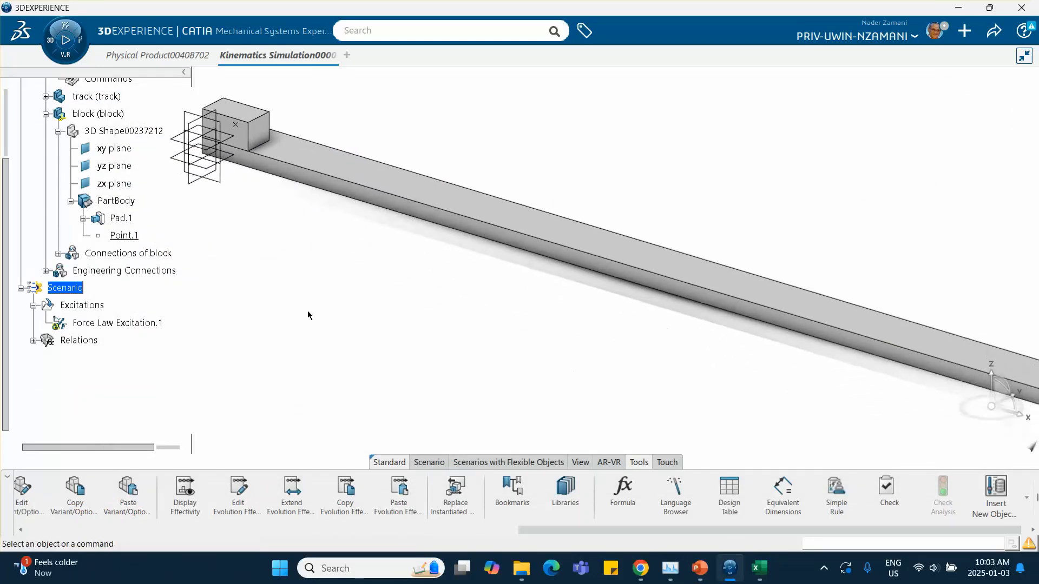
double_click(95, 323)
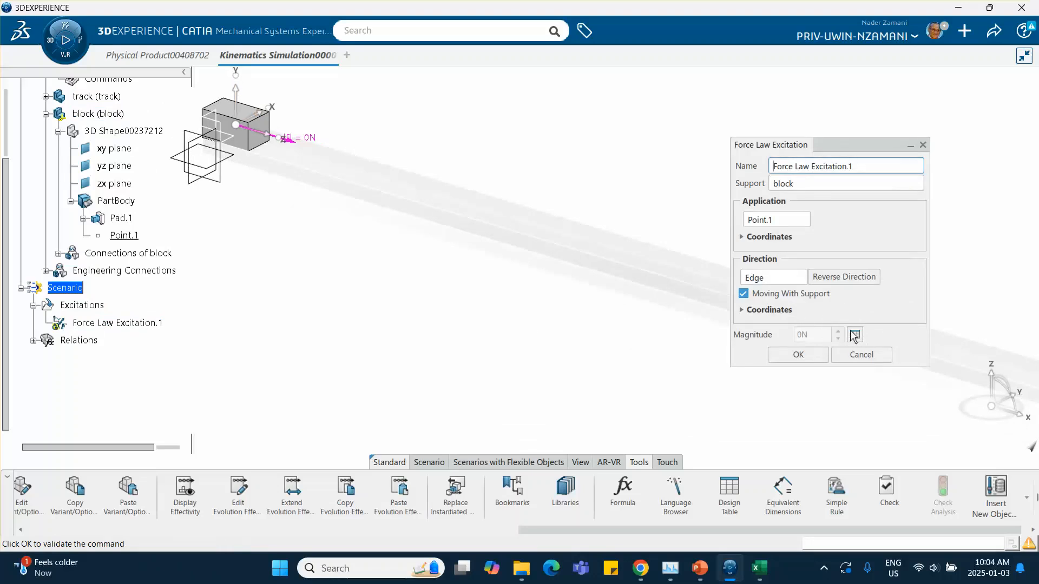
click(699, 568)
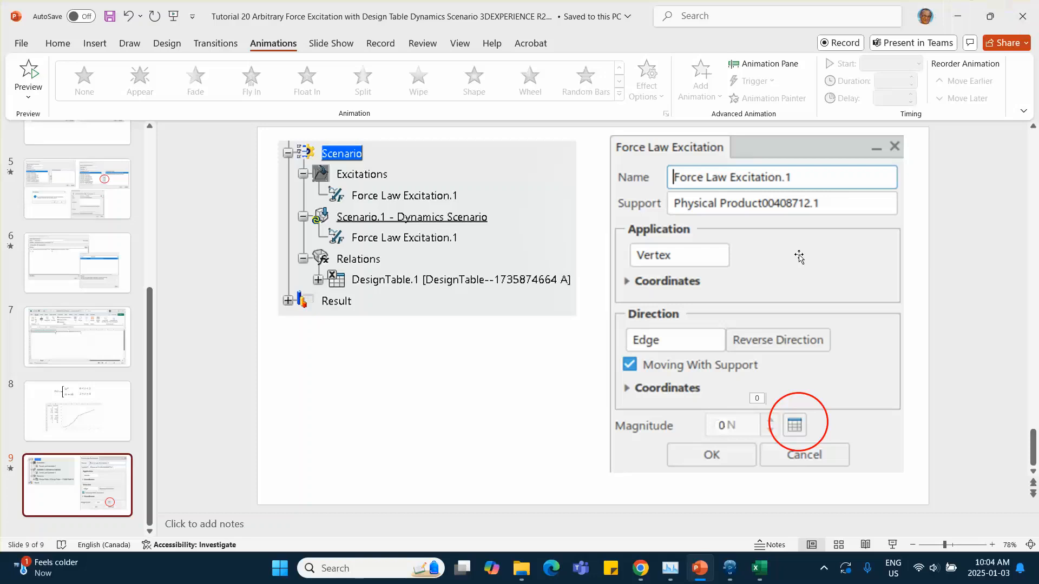
click(729, 567)
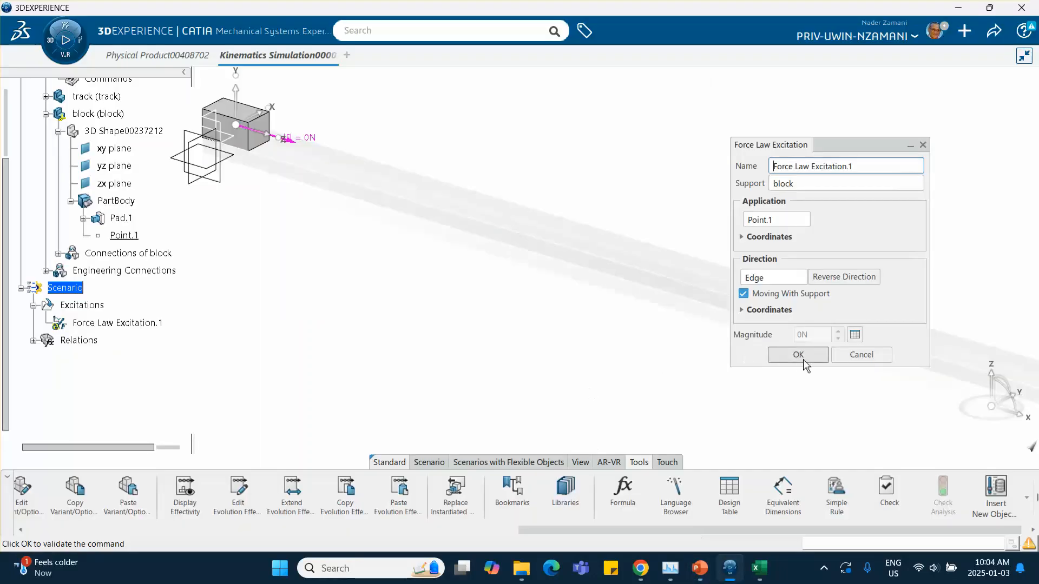
click(798, 355)
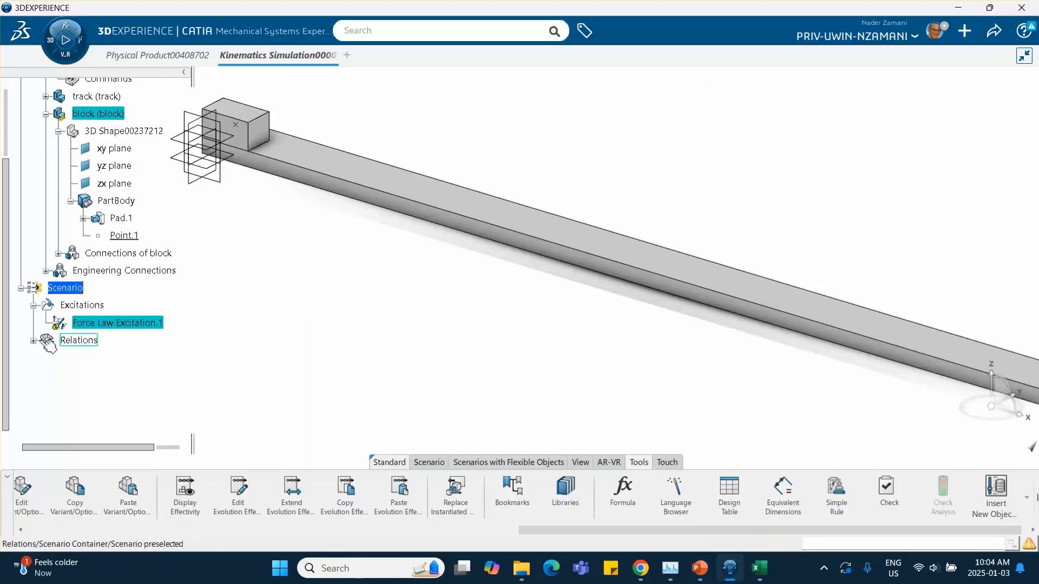
Expand Relations and open DesignTable.1 to review its time and force configurations.
click(33, 341)
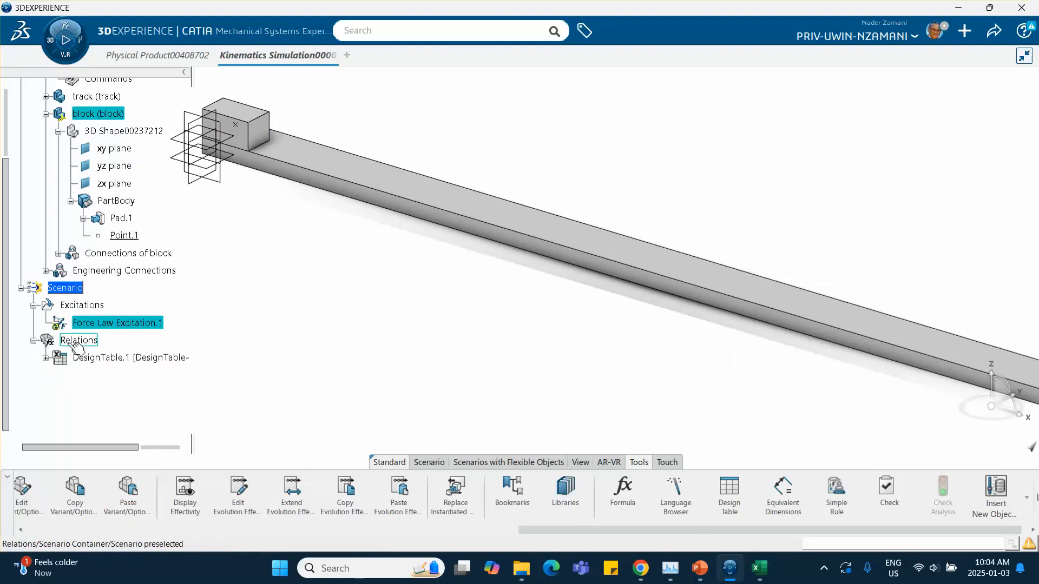
double_click(155, 358)
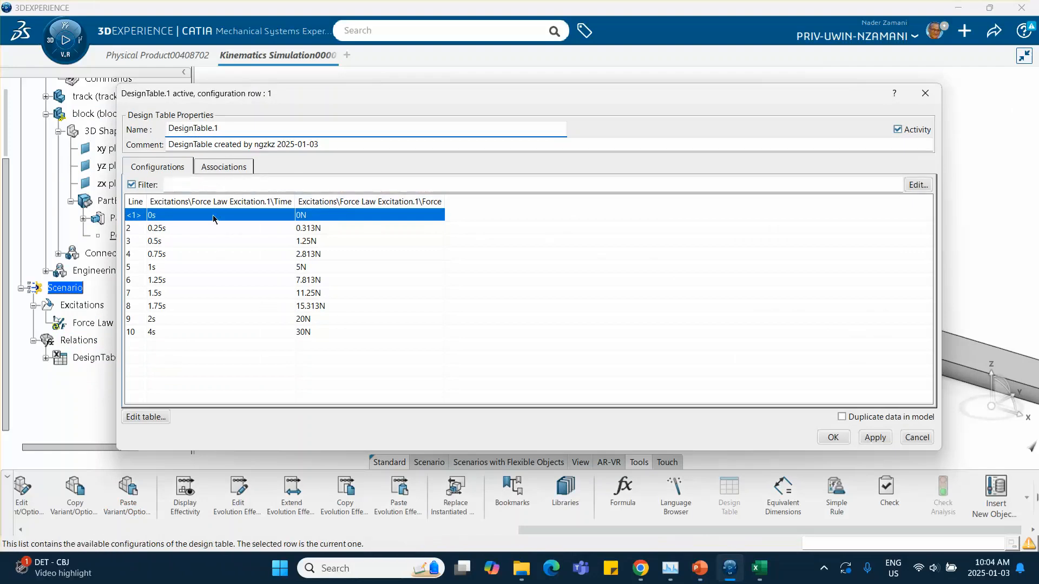
click(925, 94)
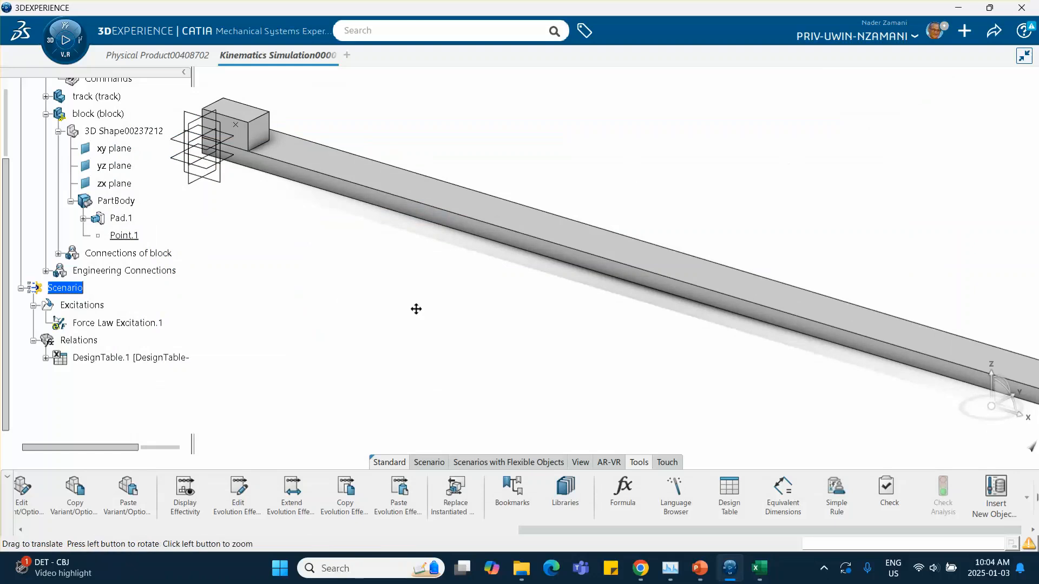
scroll(355, 292, down, 5)
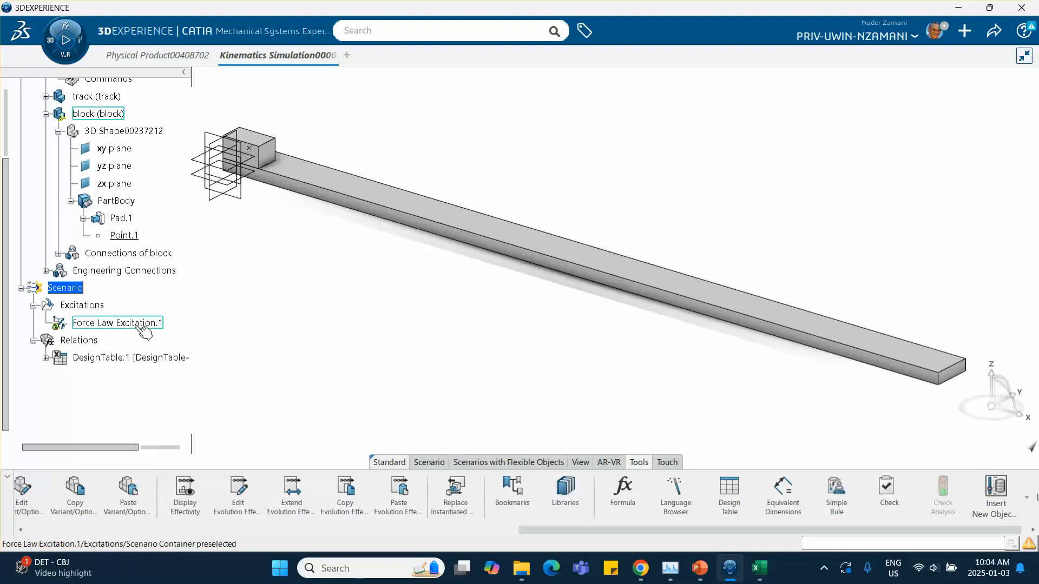
double_click(119, 361)
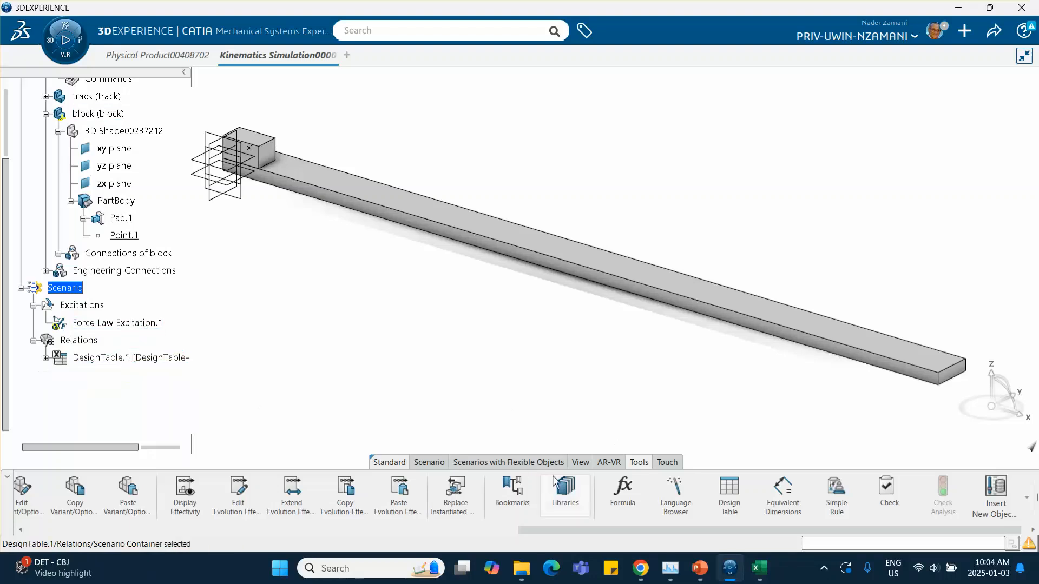
Create a Position, Speed and Acceleration probe on a vertex of the block.
click(430, 462)
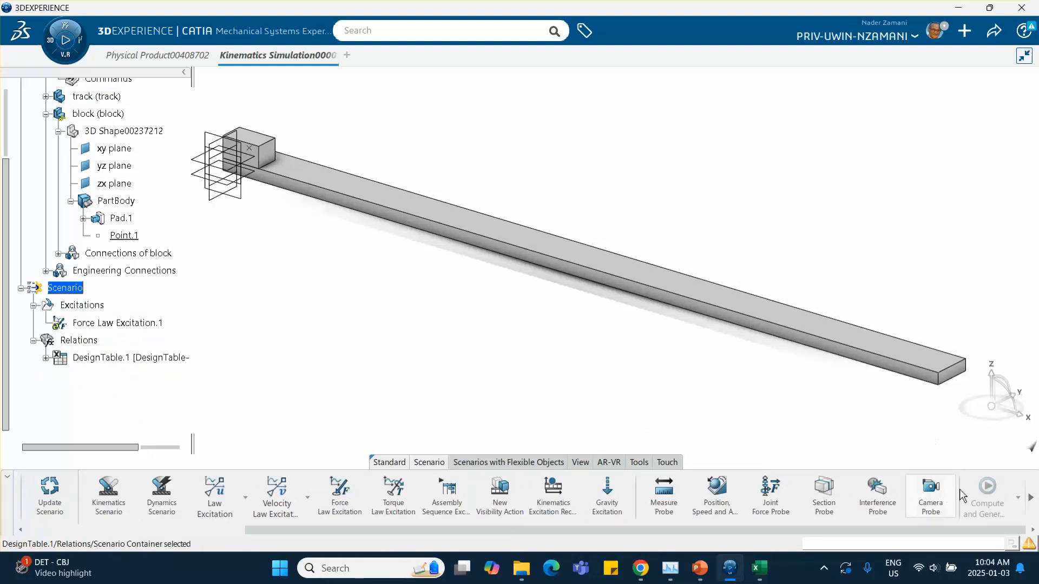
click(716, 491)
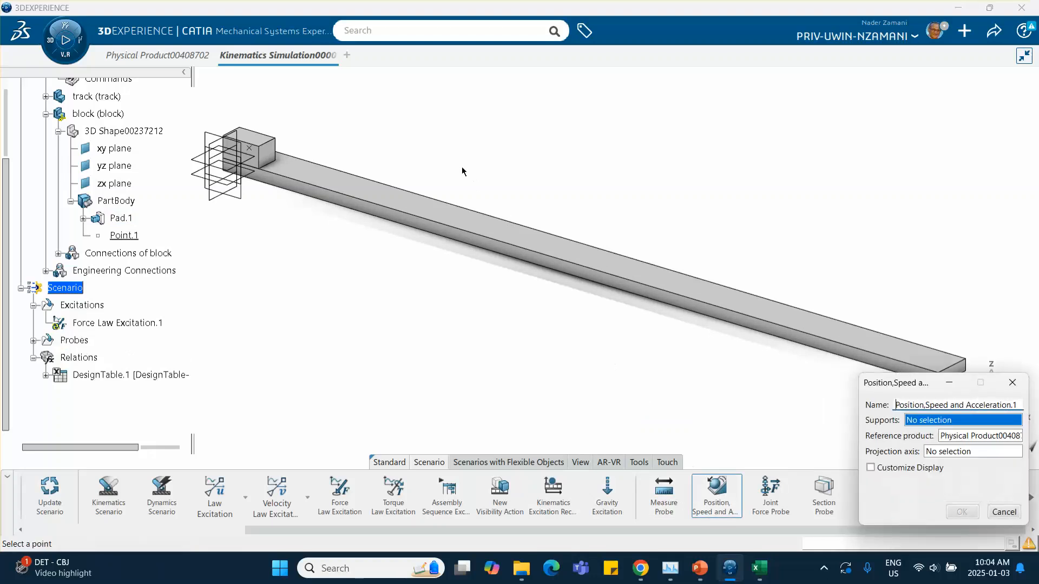
click(275, 138)
click(961, 511)
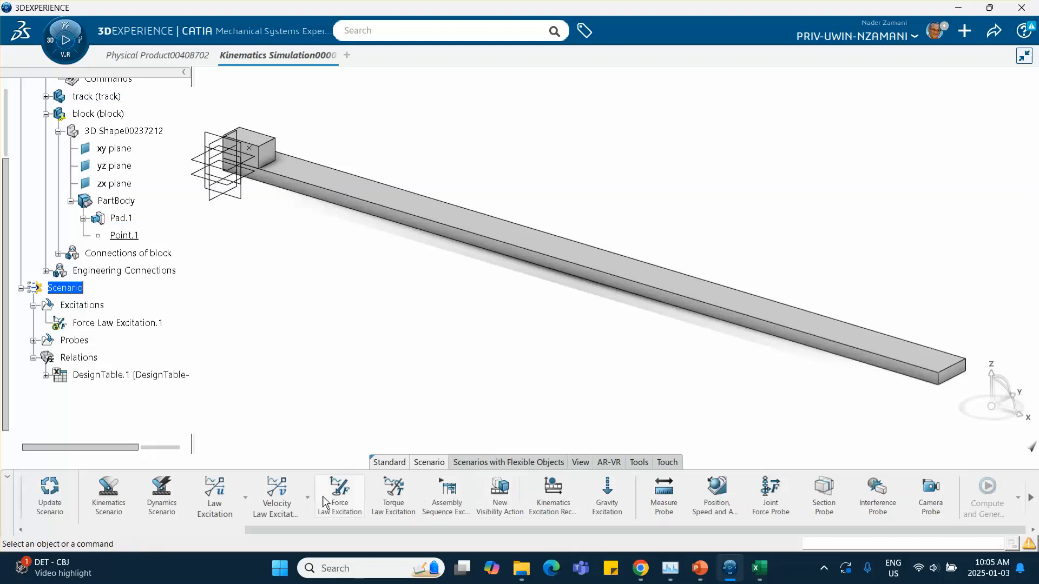
Create a Dynamics Scenario referencing Force Law Excitation.1 and the Position, Speed and Acceleration probe.
click(163, 490)
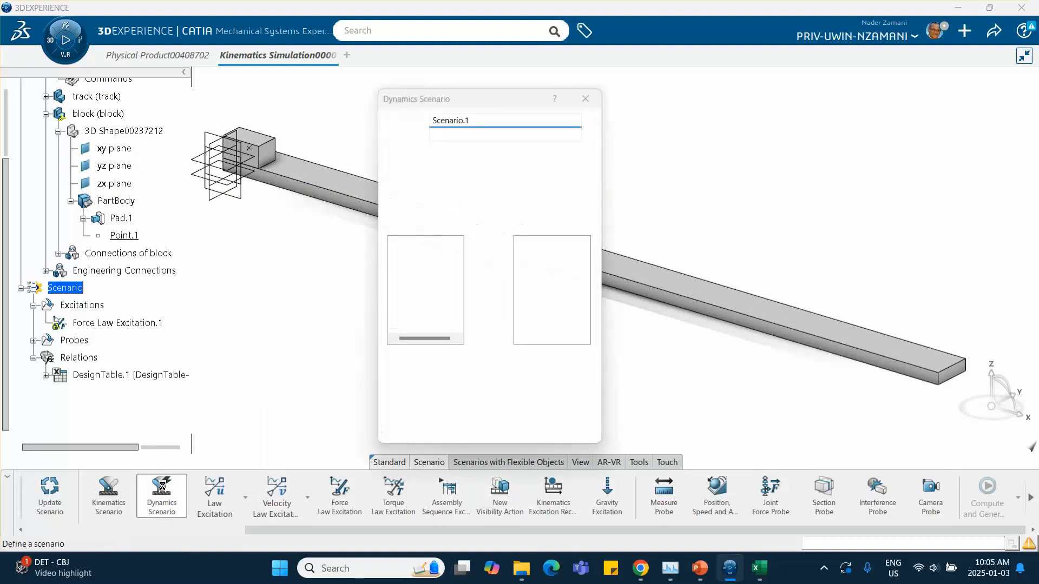
click(410, 242)
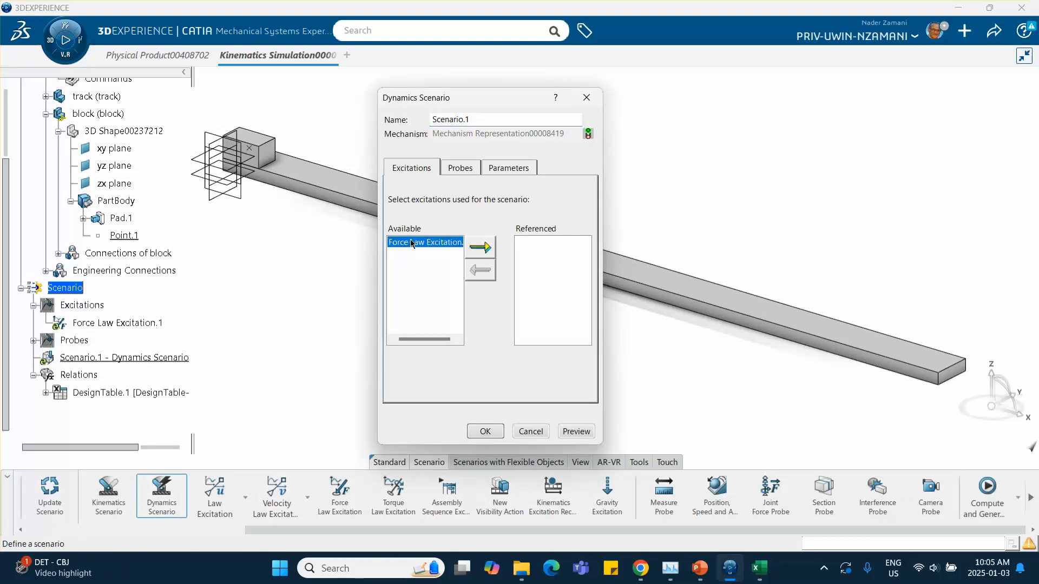
click(478, 248)
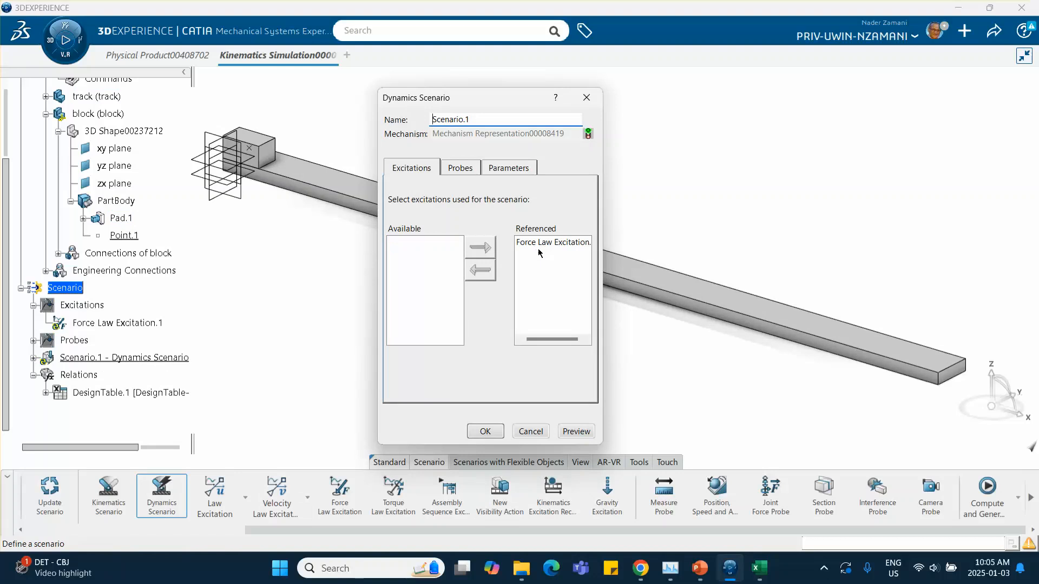
click(459, 168)
click(427, 242)
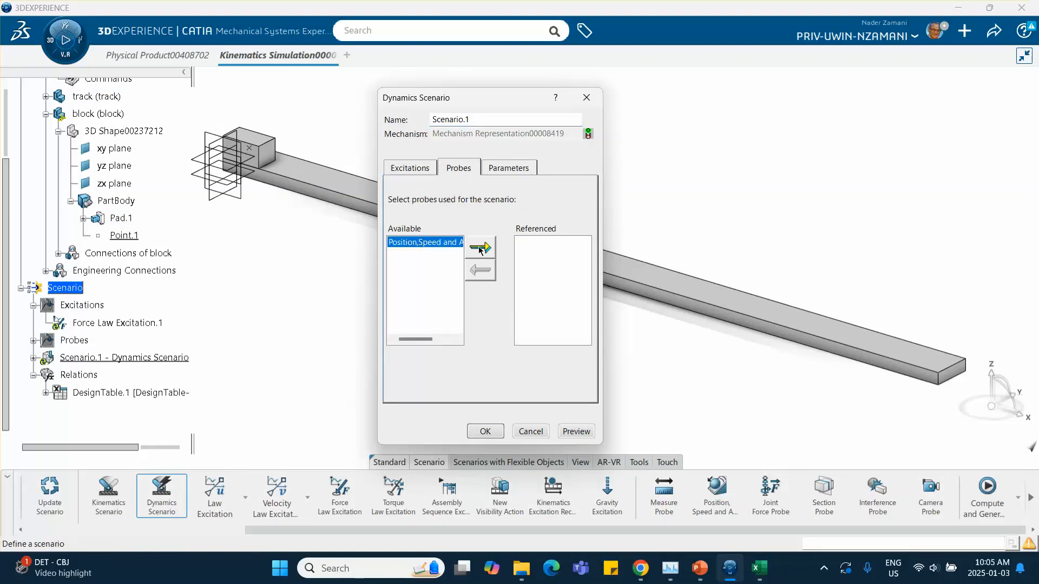
click(479, 248)
Set the scenario's end time to 4 s and confirm the Dynamics Scenario.
click(511, 169)
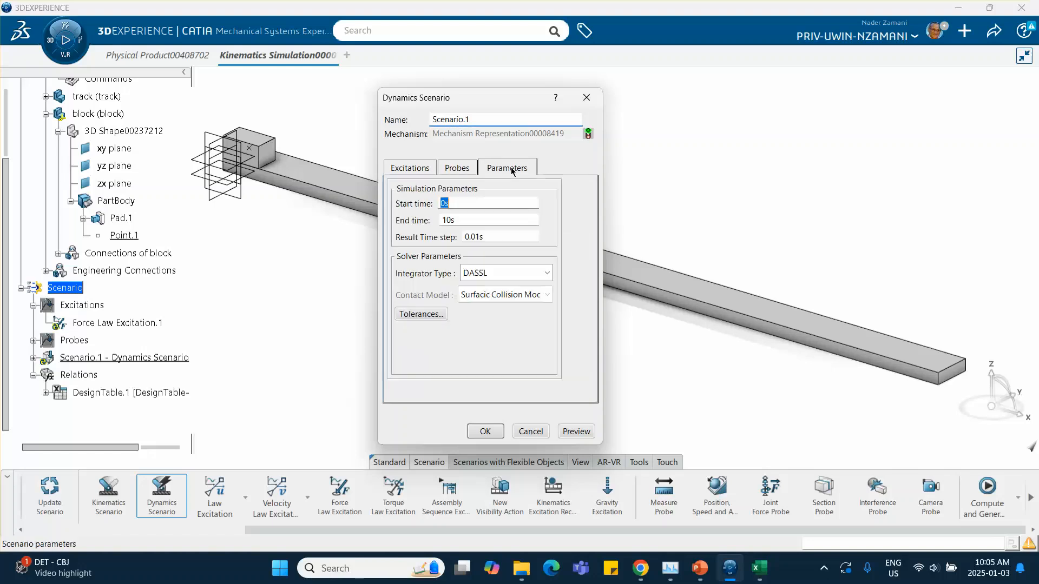
drag(463, 222, 426, 219)
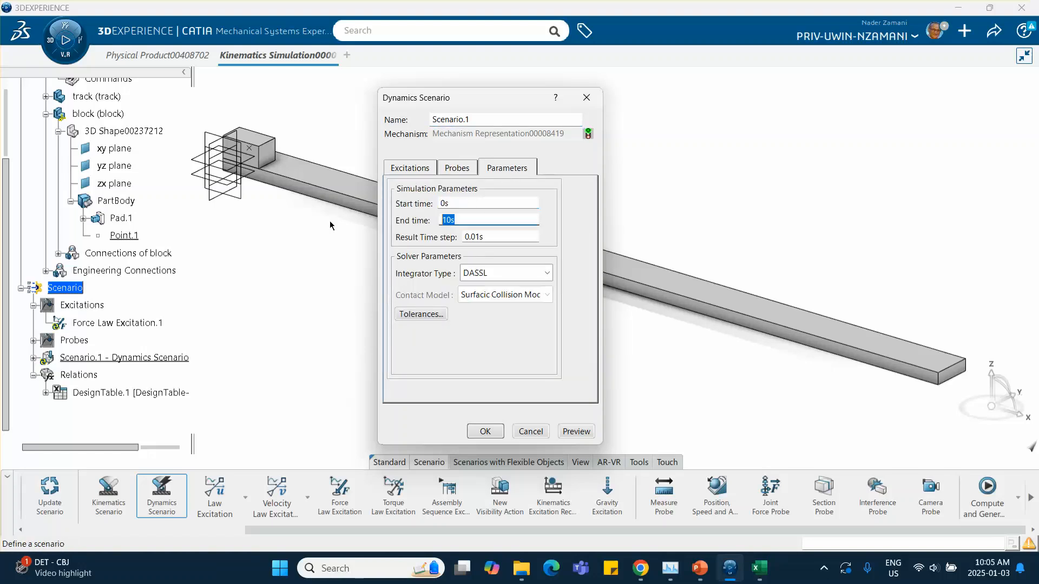
text(4)
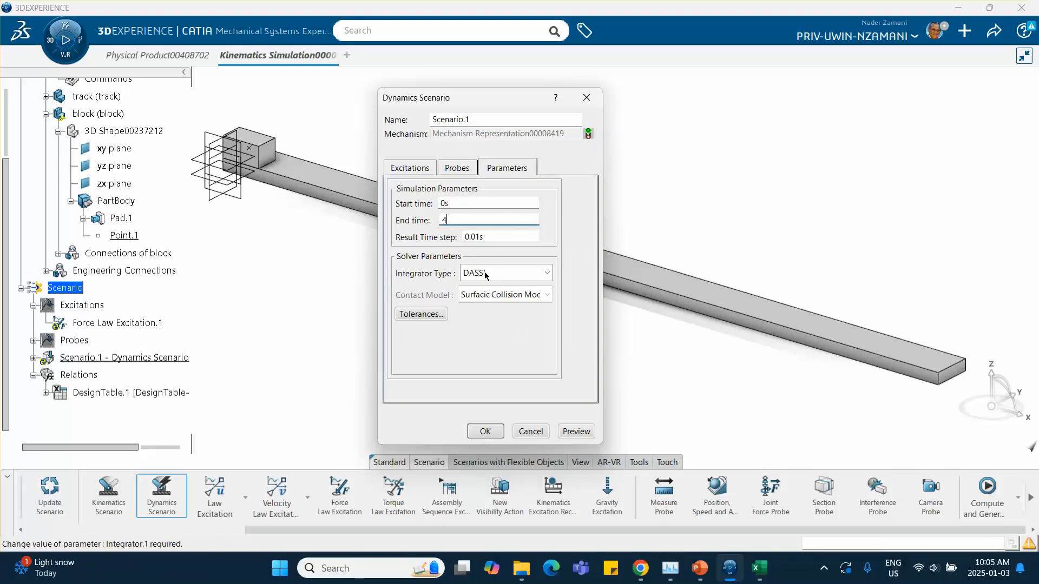
click(486, 431)
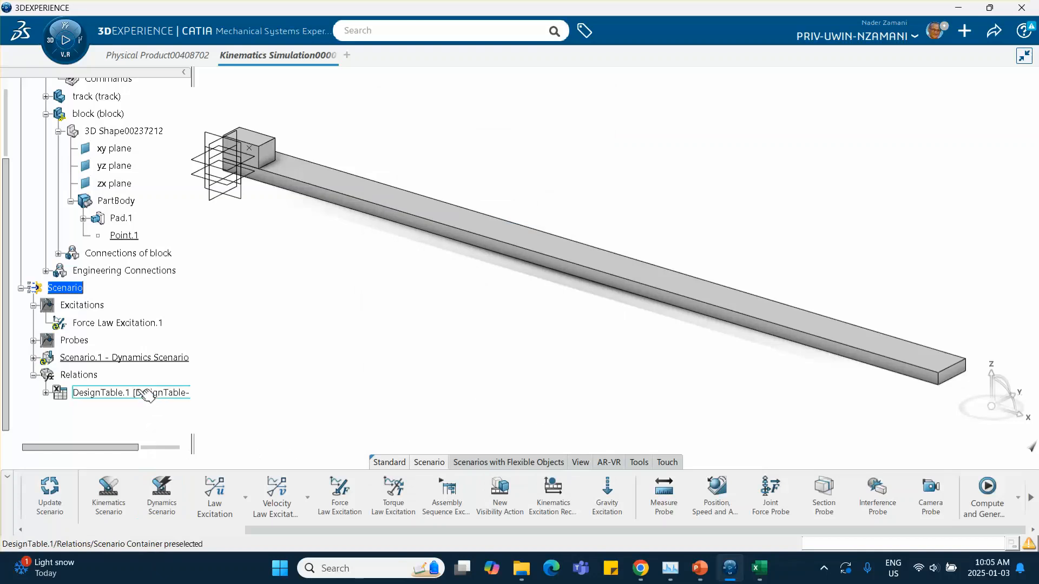
Compute and generate results for Scenario.1.
right_click(157, 358)
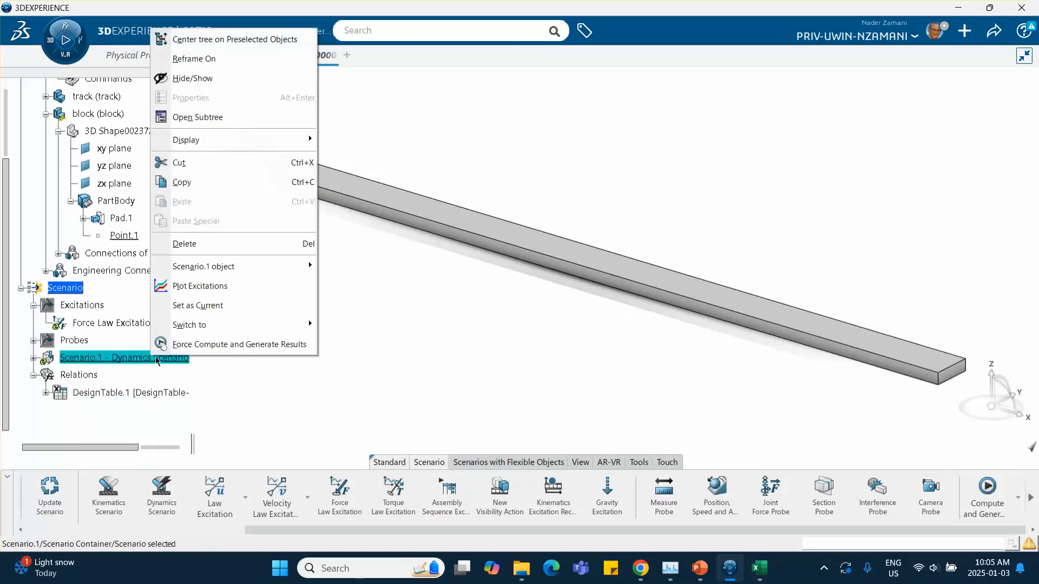
click(220, 348)
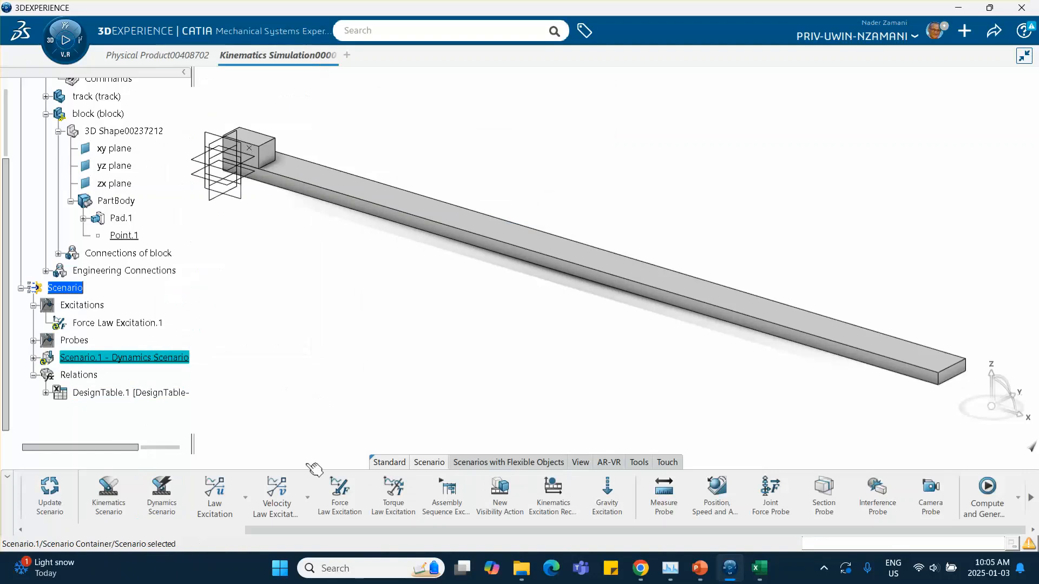
click(987, 490)
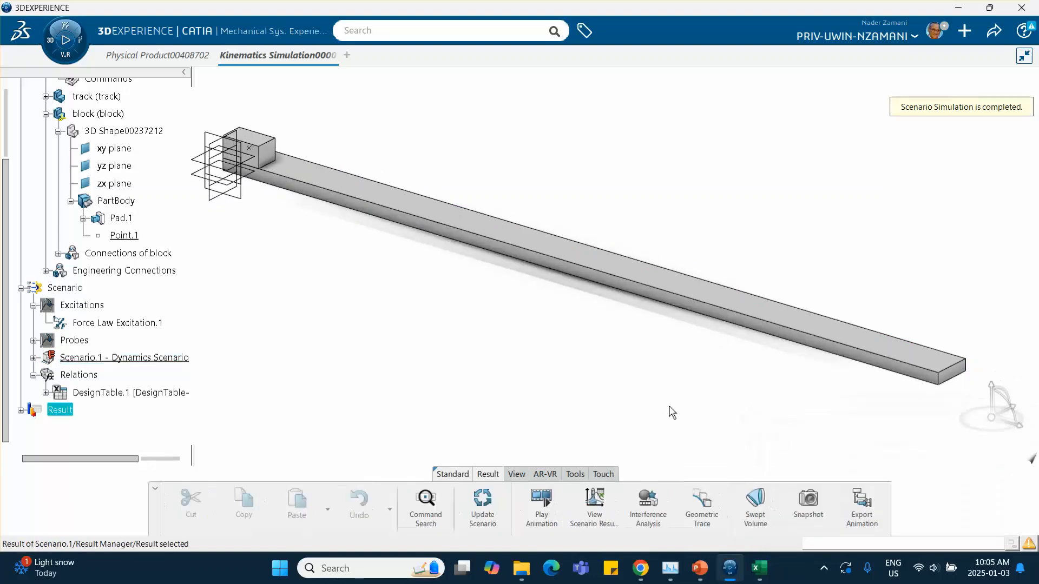
Open Scenario.1's results and plot only the probe's X linear acceleration against time.
click(595, 506)
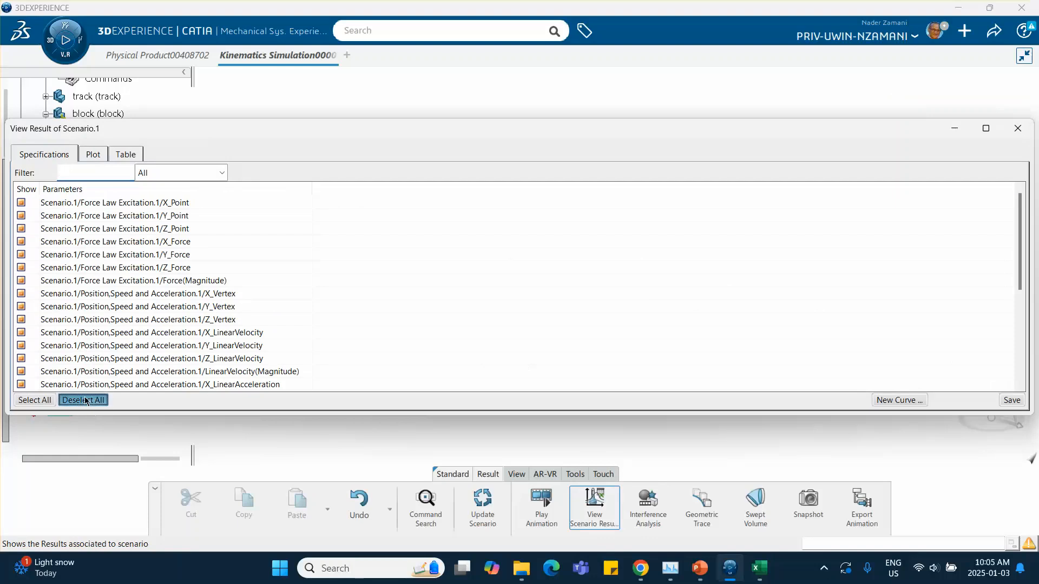
click(85, 401)
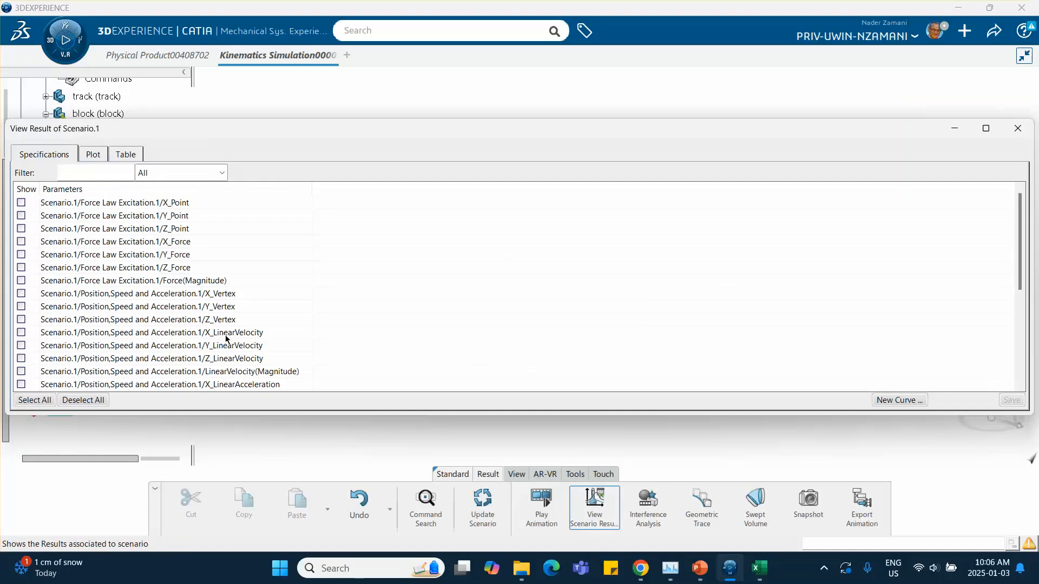
scroll(226, 340, down, 1)
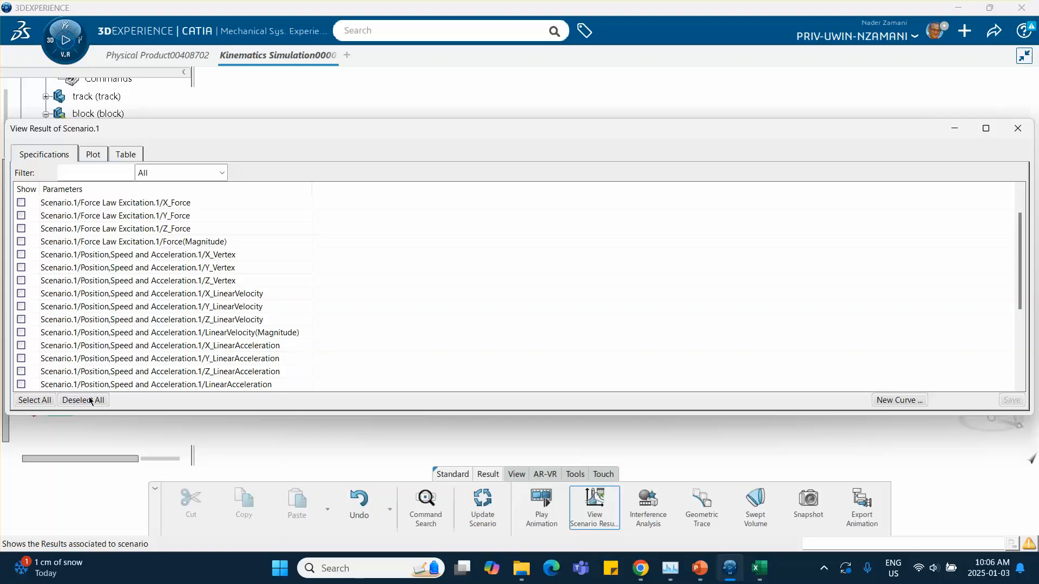
click(22, 345)
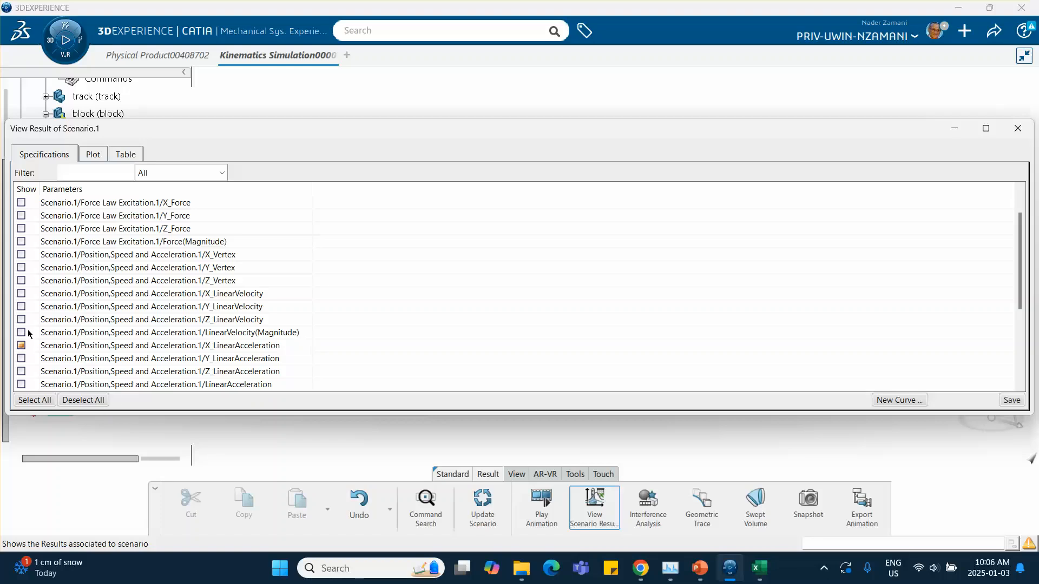
click(92, 155)
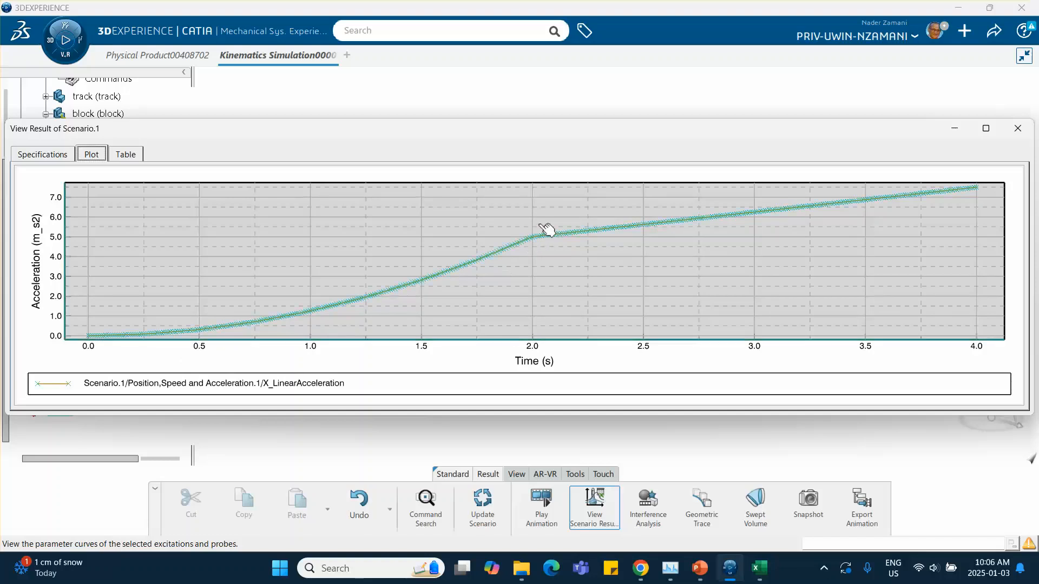
Consult the tutorial slide with the force and velocity equations, then return to the results.
click(699, 568)
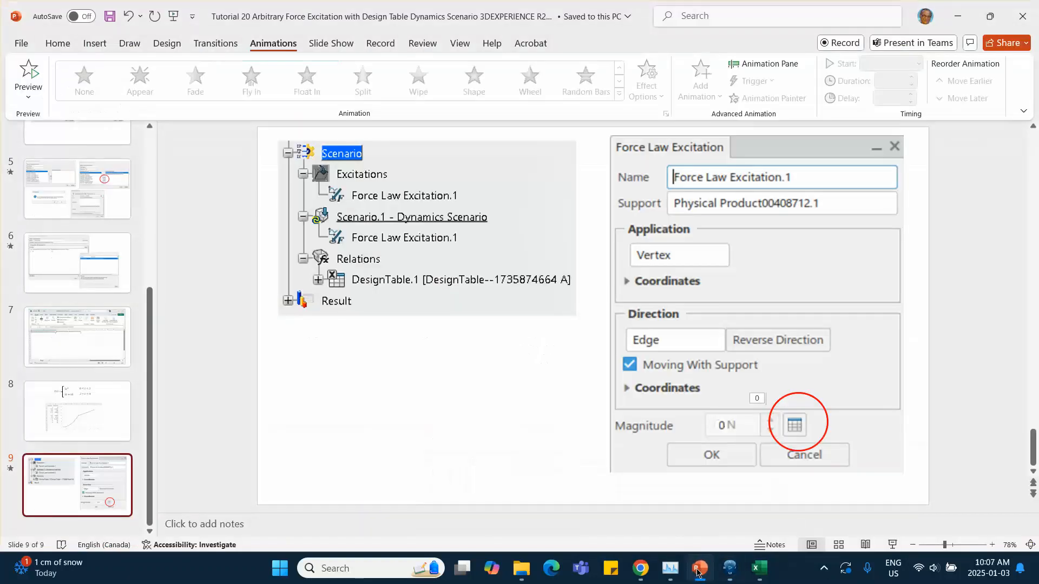
scroll(104, 271, up, 3)
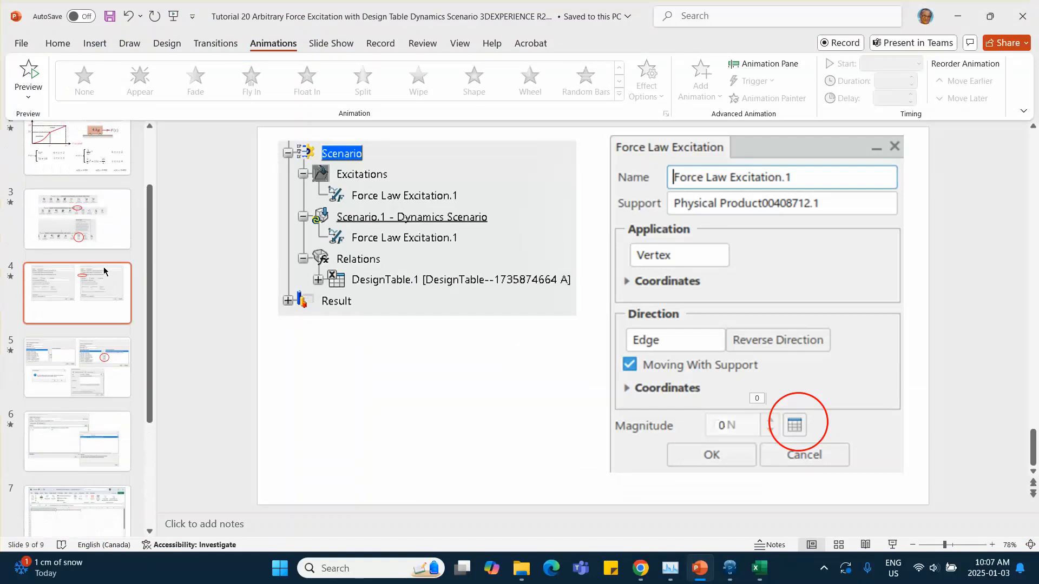
scroll(104, 271, up, 2)
click(78, 180)
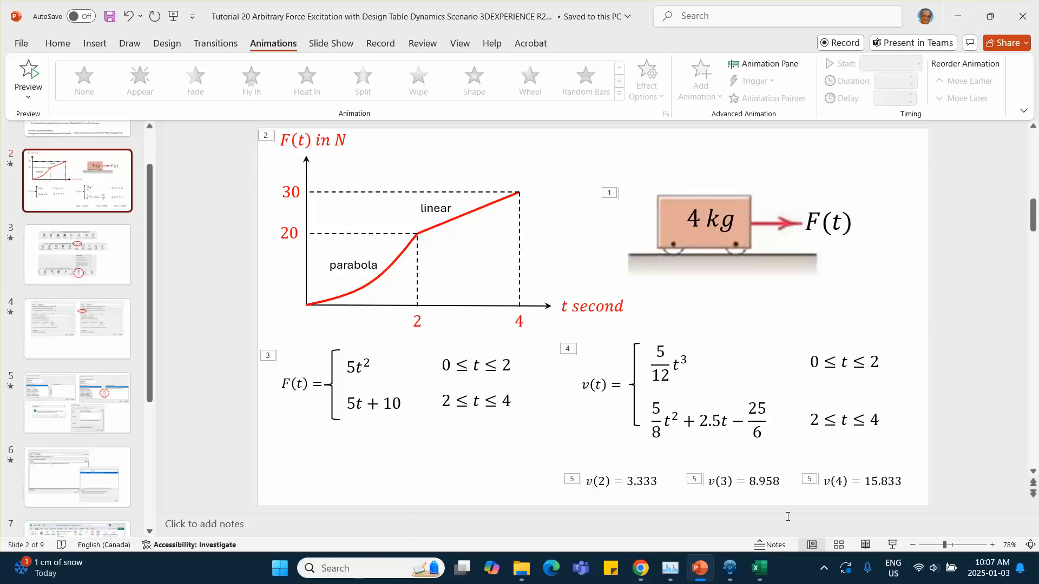
click(729, 569)
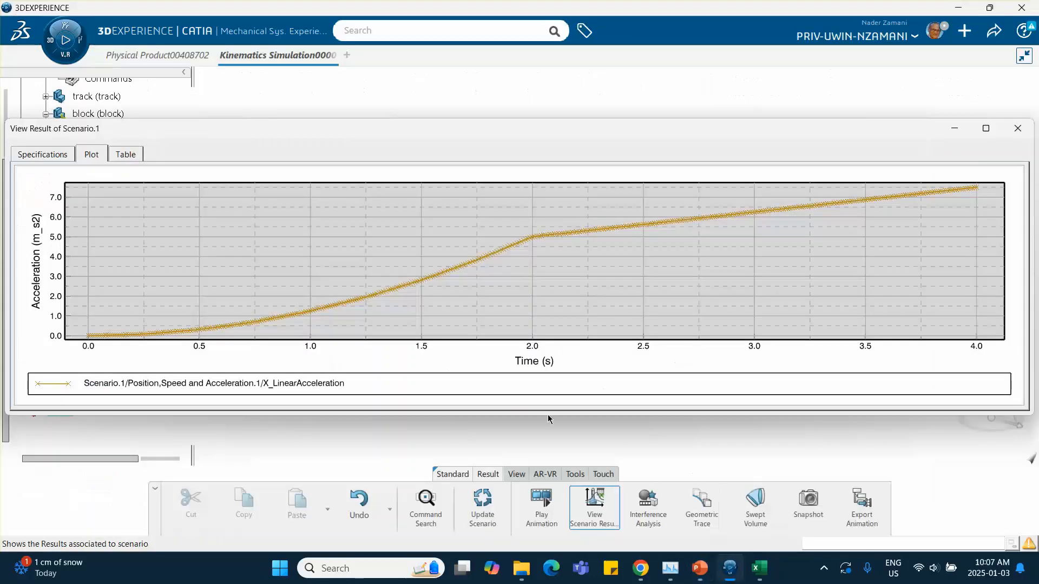
Replace the X linear acceleration with the probe's X linear velocity and plot it.
click(43, 156)
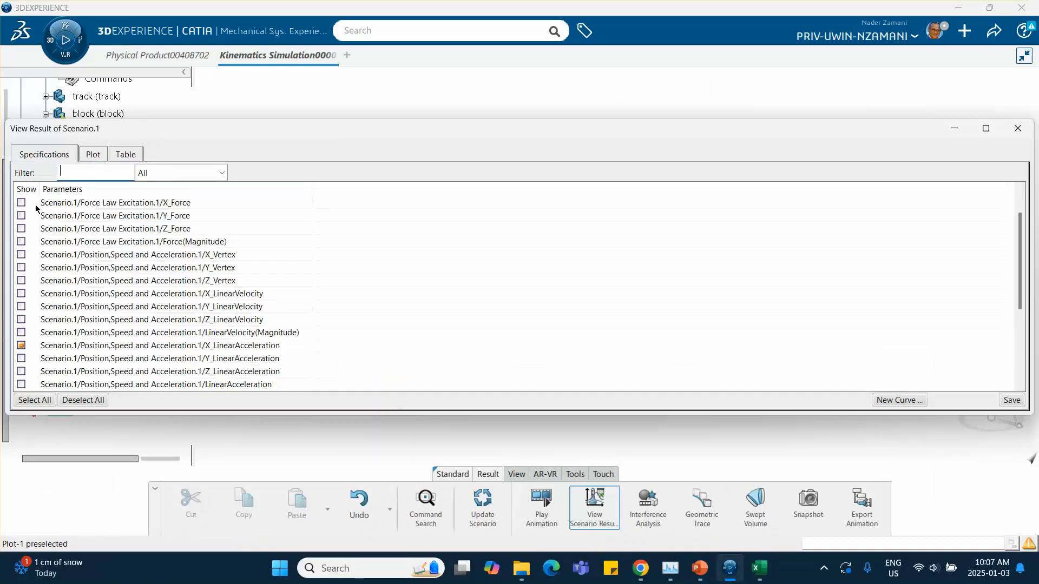
click(21, 347)
click(21, 293)
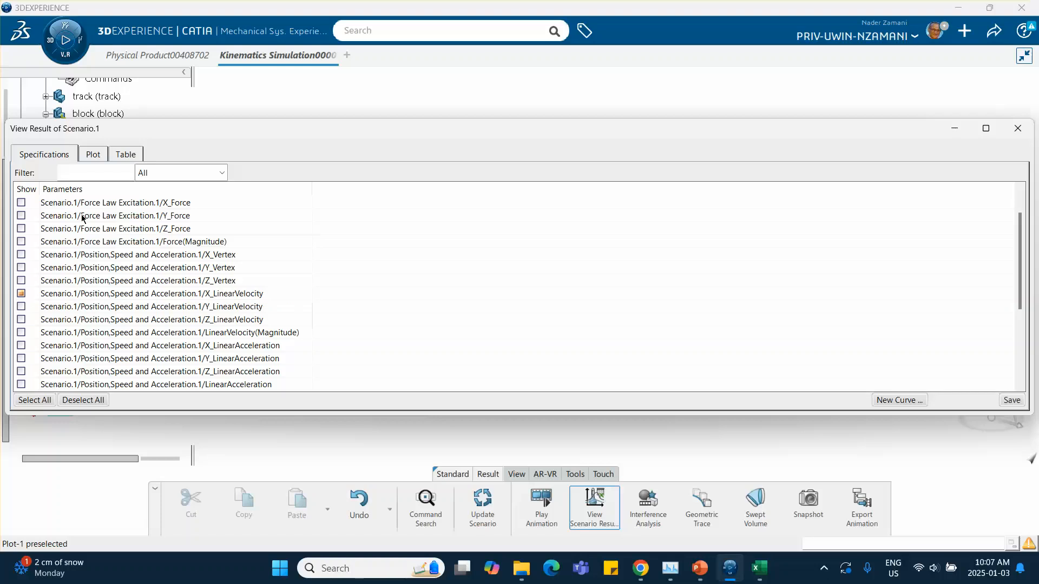
click(92, 154)
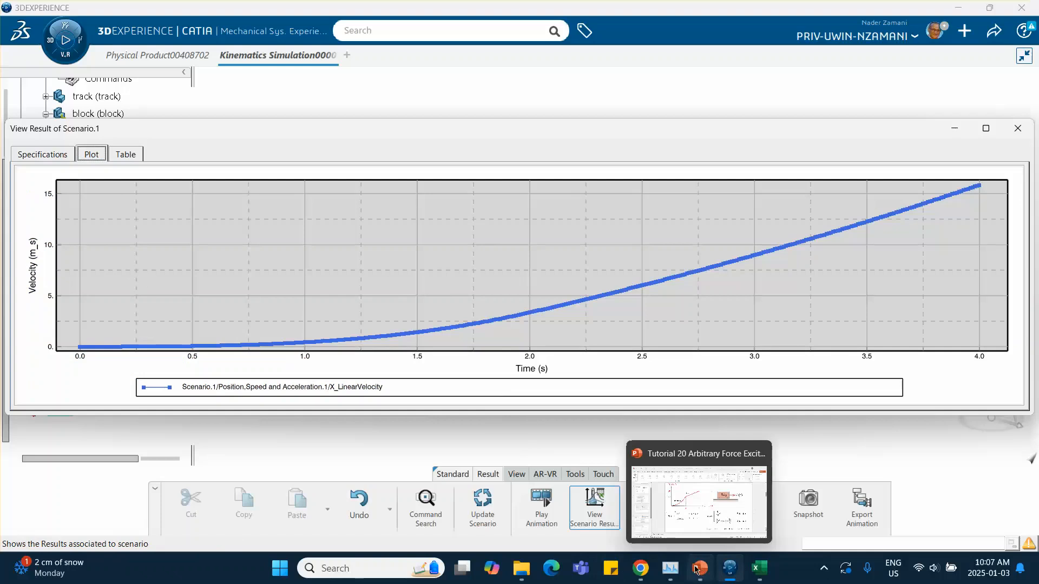
Show the probe's X linear velocity results as a table and scroll through the values.
click(125, 155)
scroll(69, 224, down, 18)
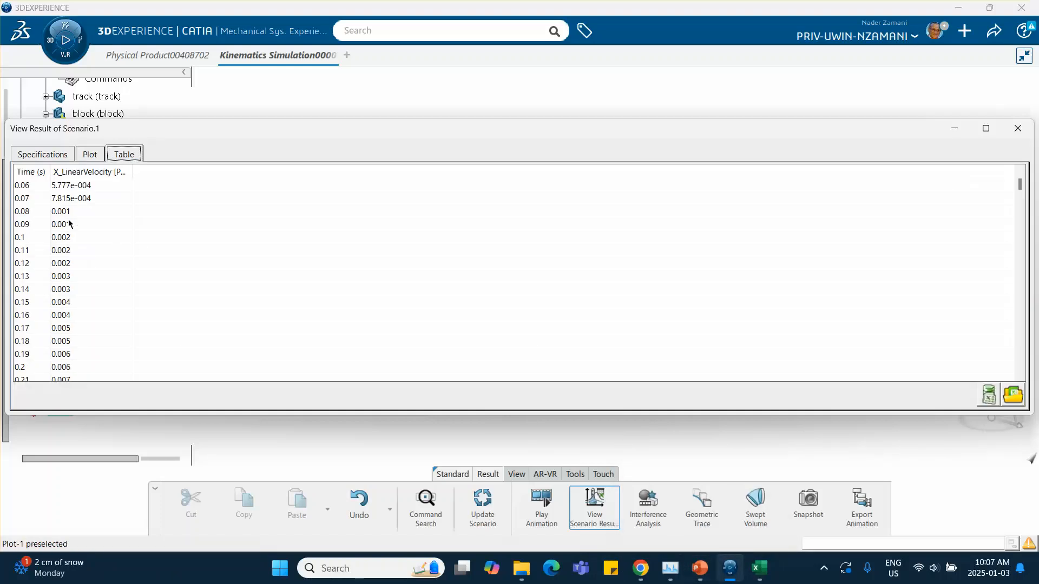
scroll(72, 232, down, 16)
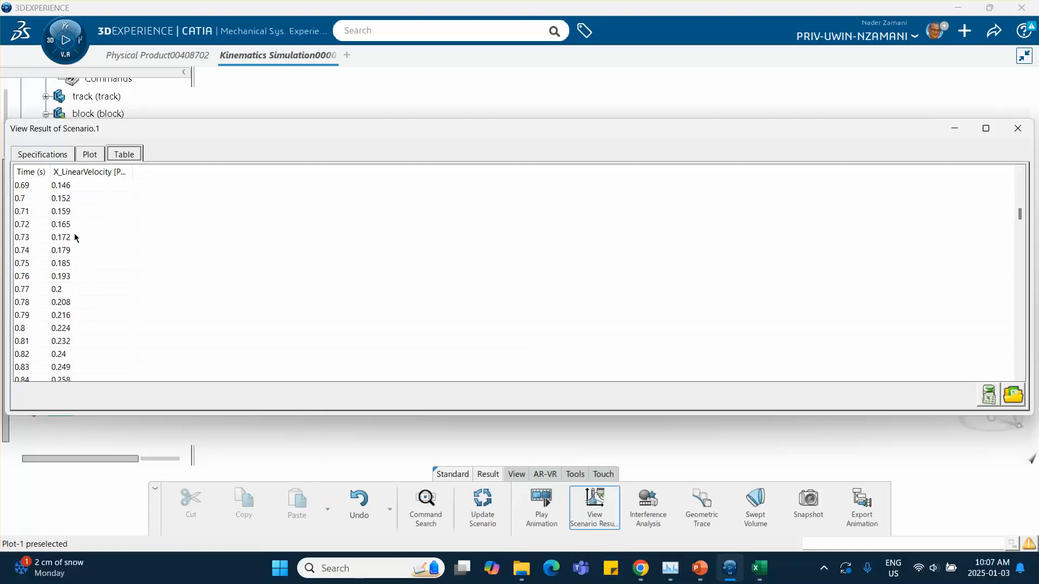
scroll(56, 262, down, 20)
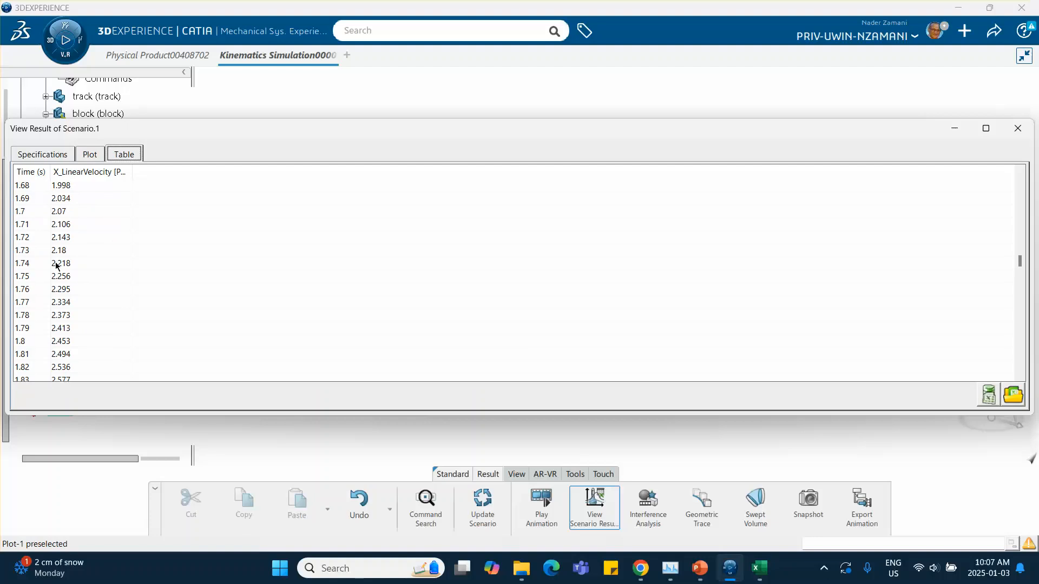
scroll(23, 290, down, 7)
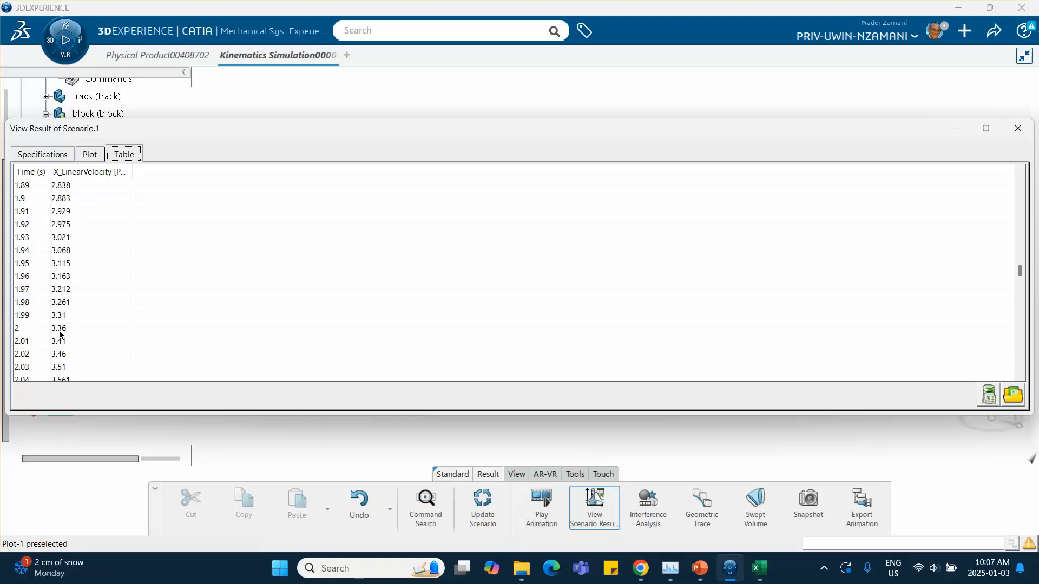
Compare the velocity table down to 4 s with the velocity values on the tutorial slide.
click(700, 568)
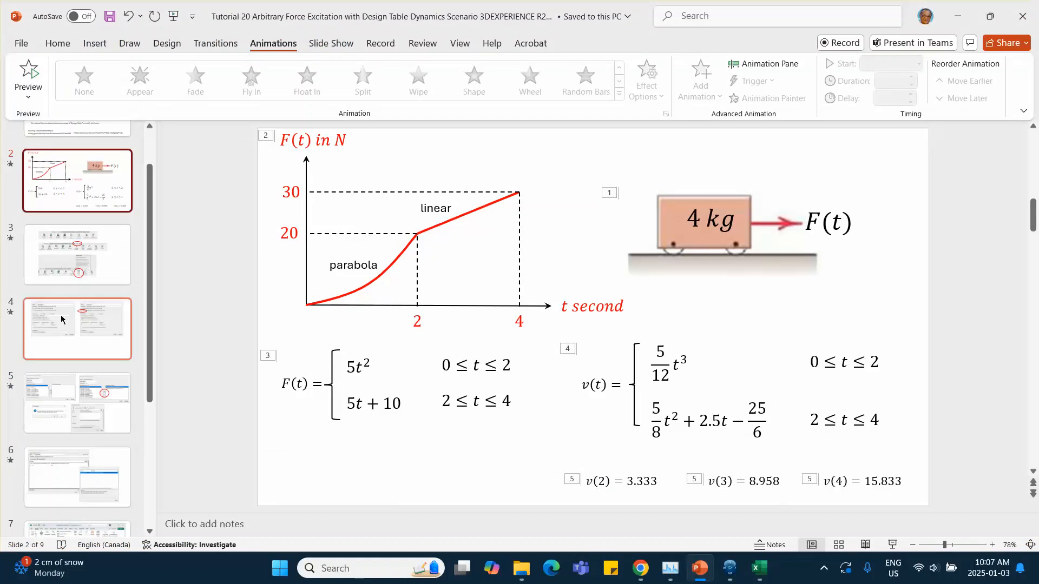
click(730, 568)
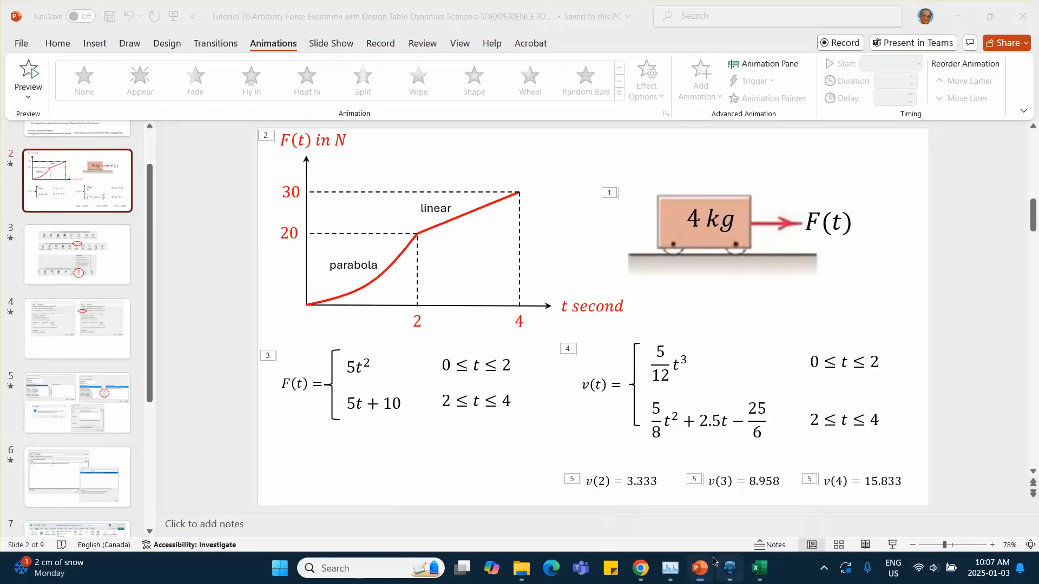
scroll(98, 244, down, 20)
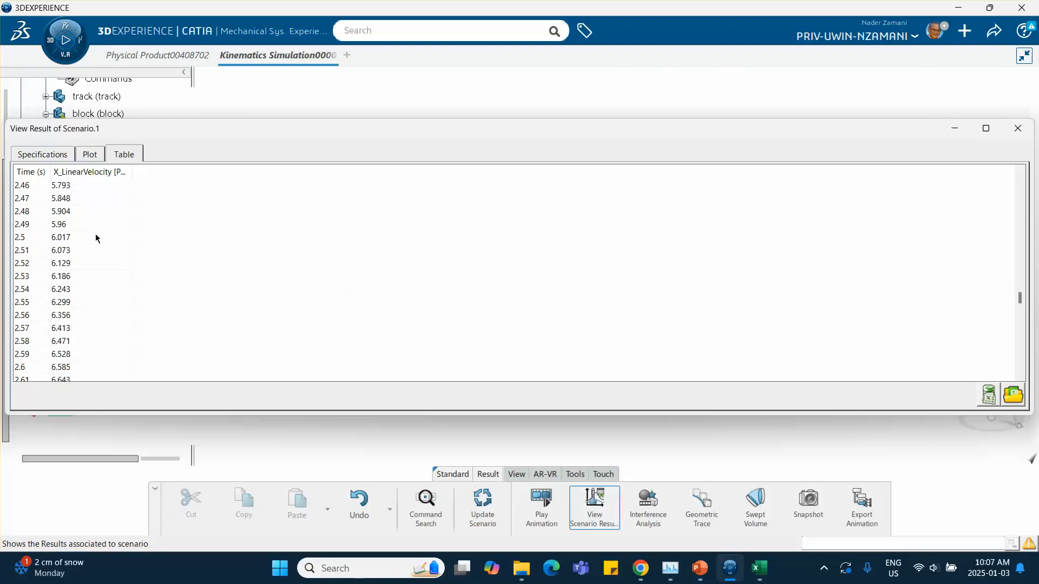
scroll(101, 244, down, 20)
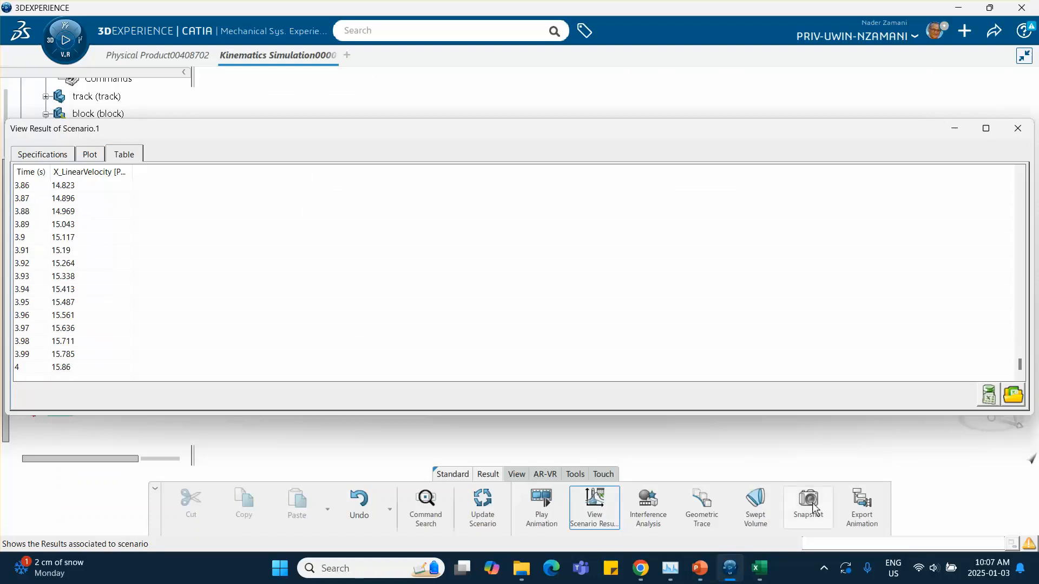
click(700, 572)
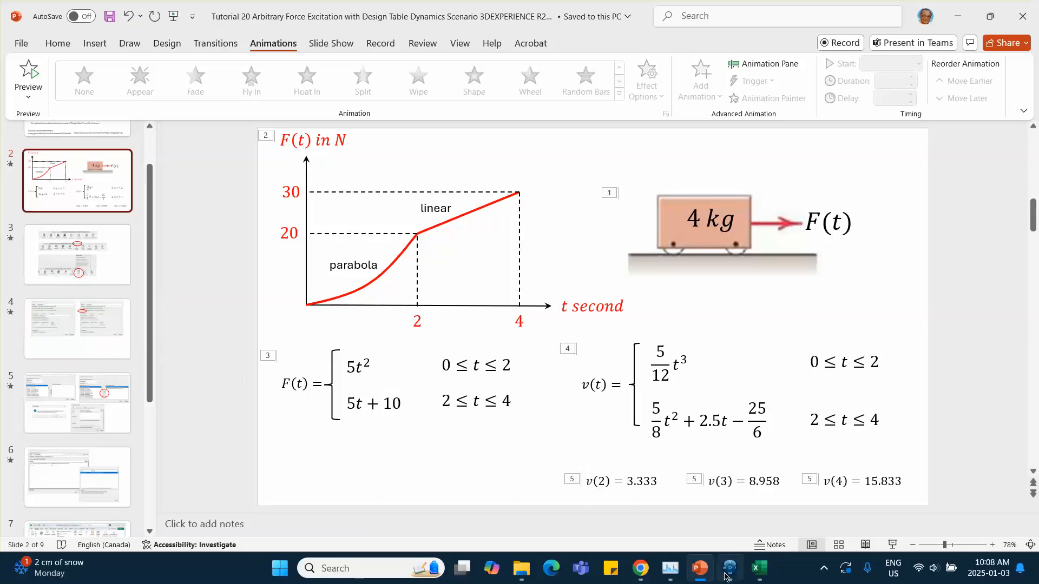
mouse_move(741, 574)
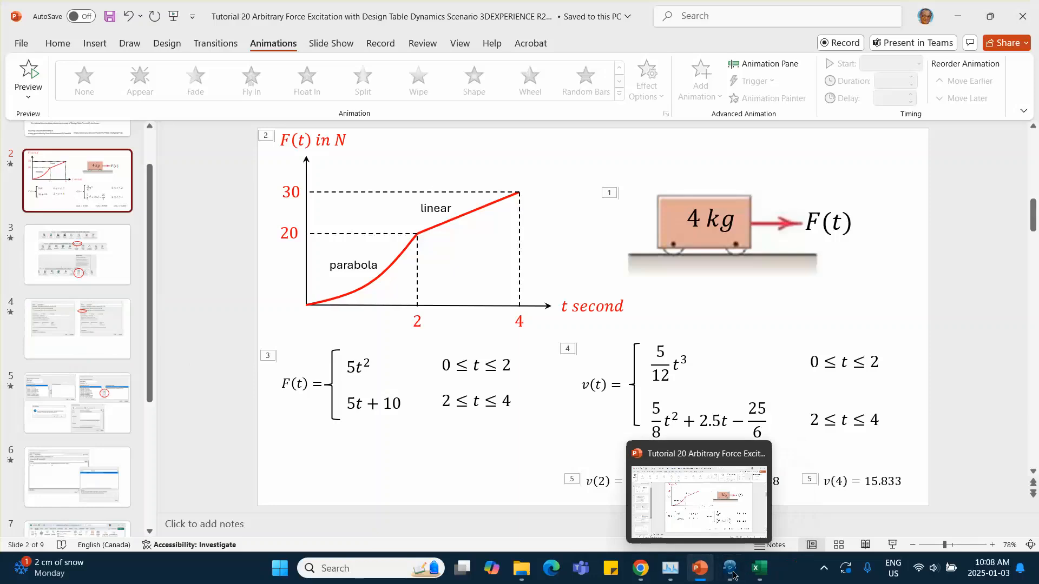
click(730, 568)
Plot the probe's X vertex position instead of the X linear velocity, then close the results window.
click(44, 154)
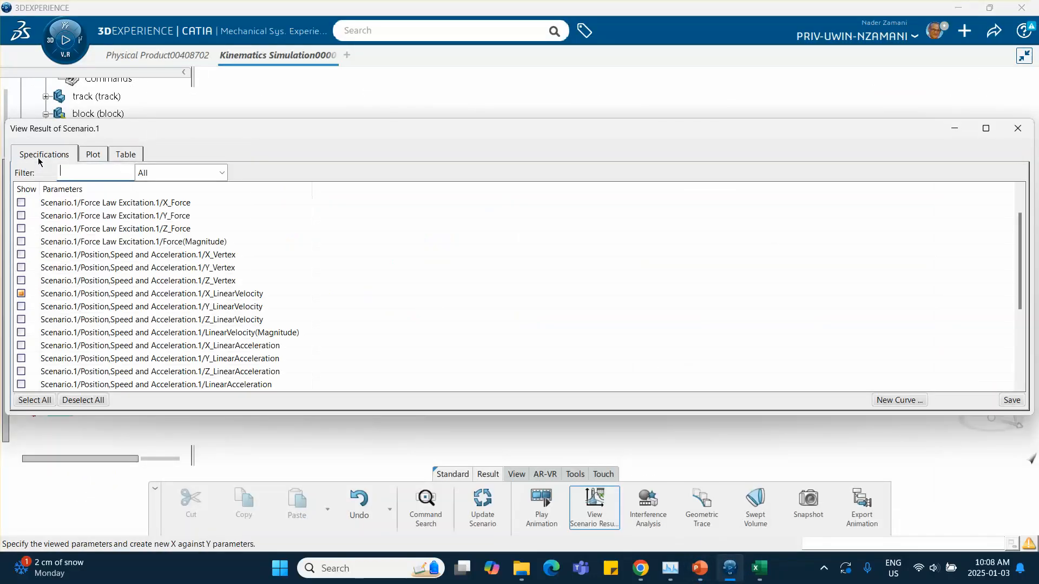
click(21, 294)
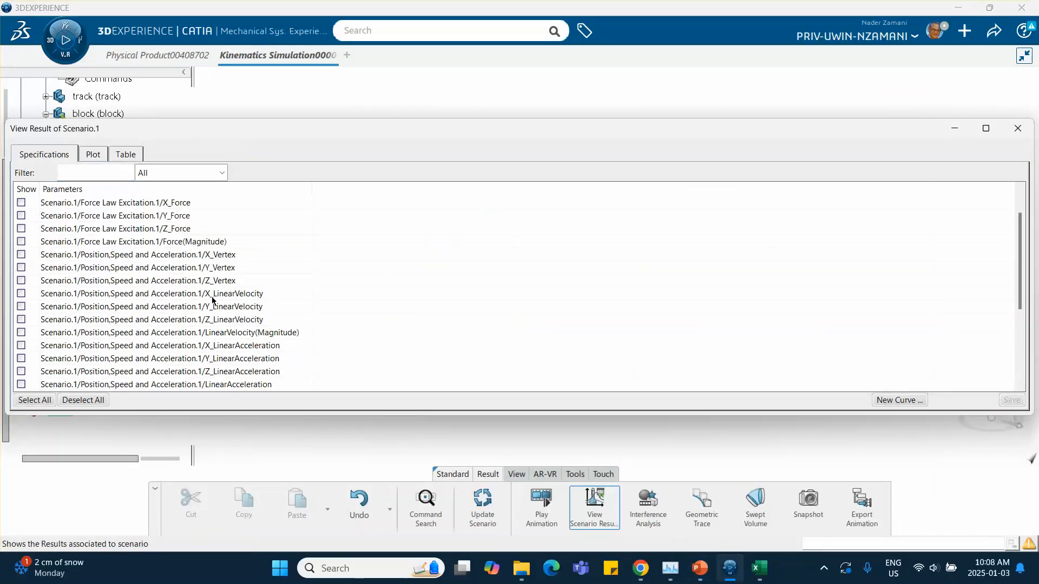
click(21, 254)
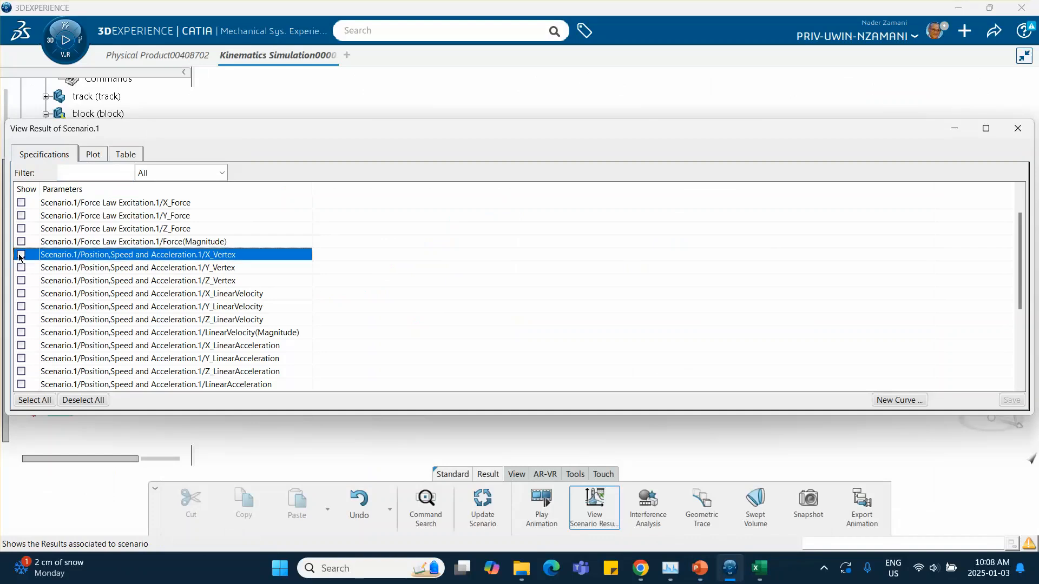
click(86, 155)
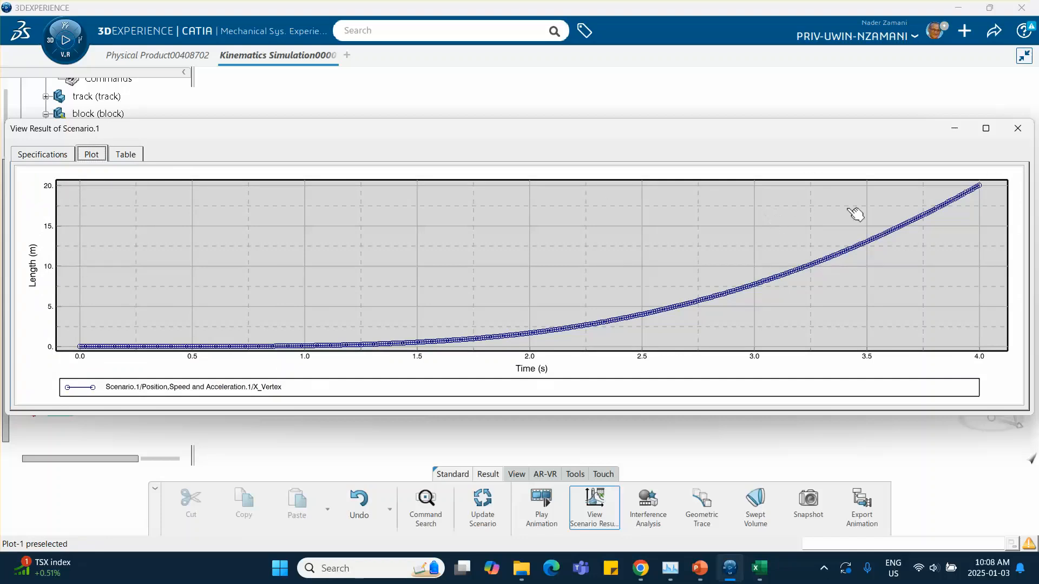
click(1017, 128)
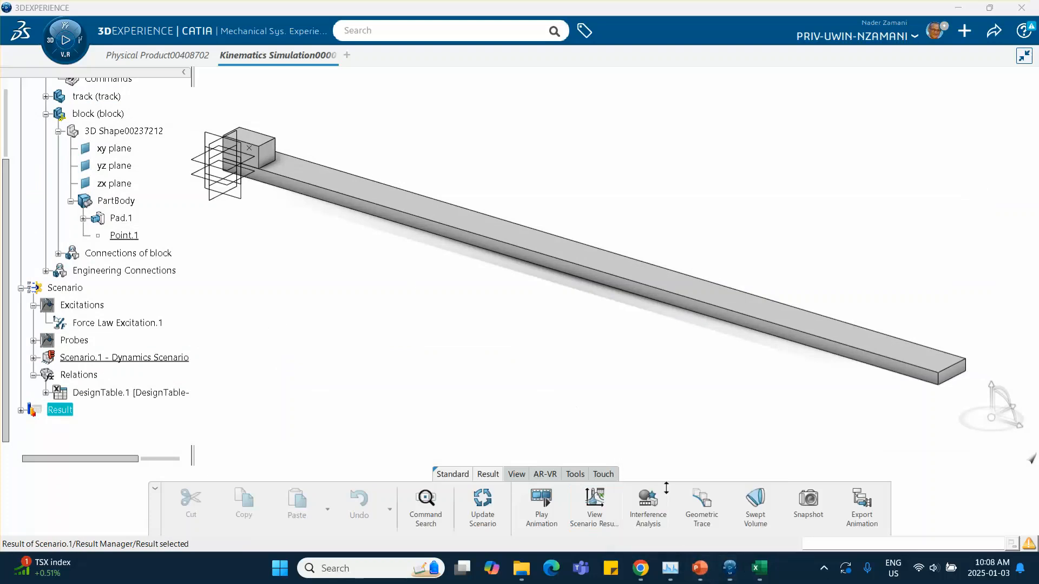
Review the tutorial's title slide and return to the model.
click(700, 567)
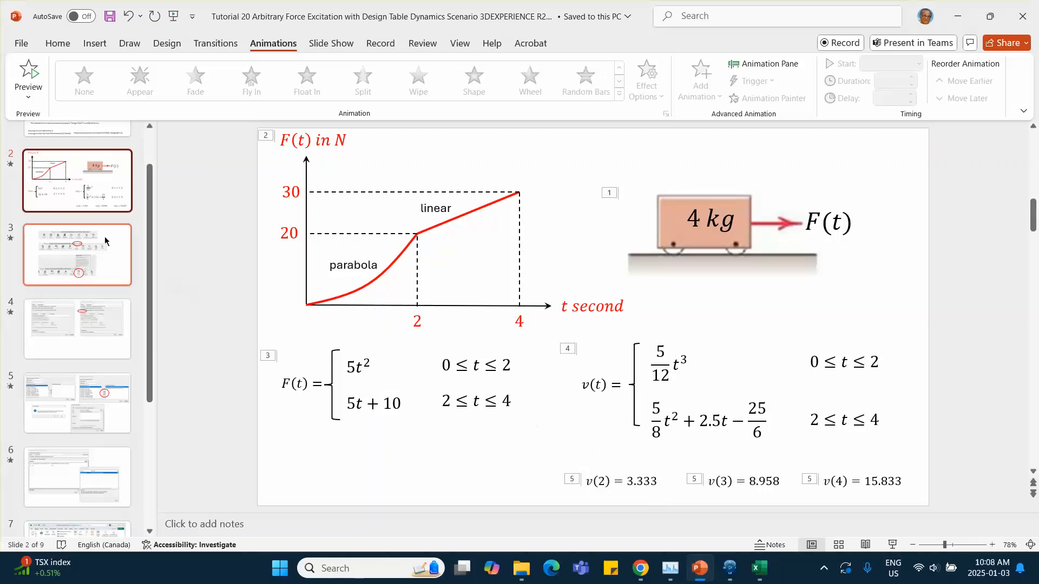
scroll(96, 182, up, 2)
click(85, 179)
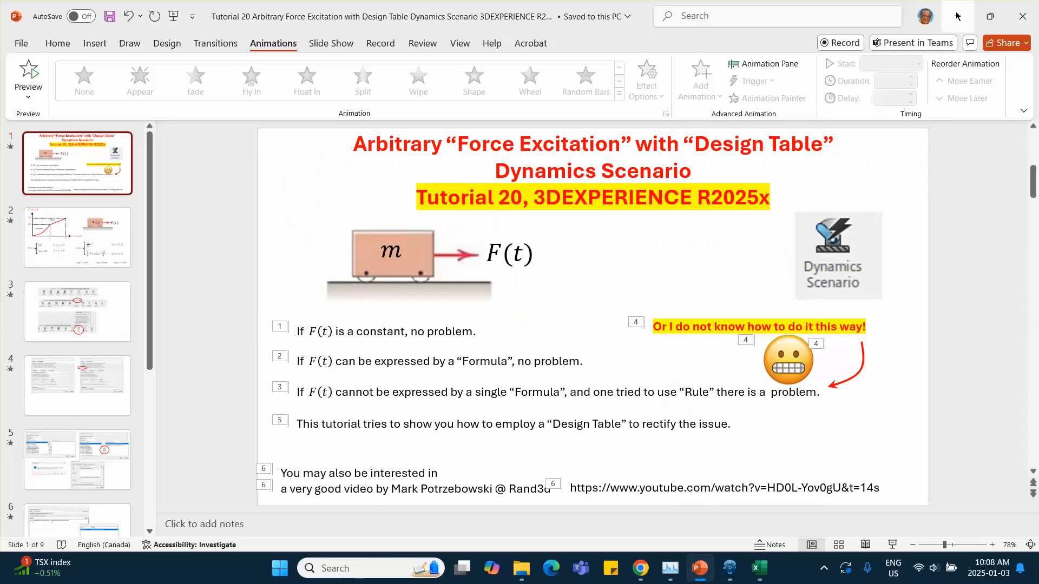
click(730, 568)
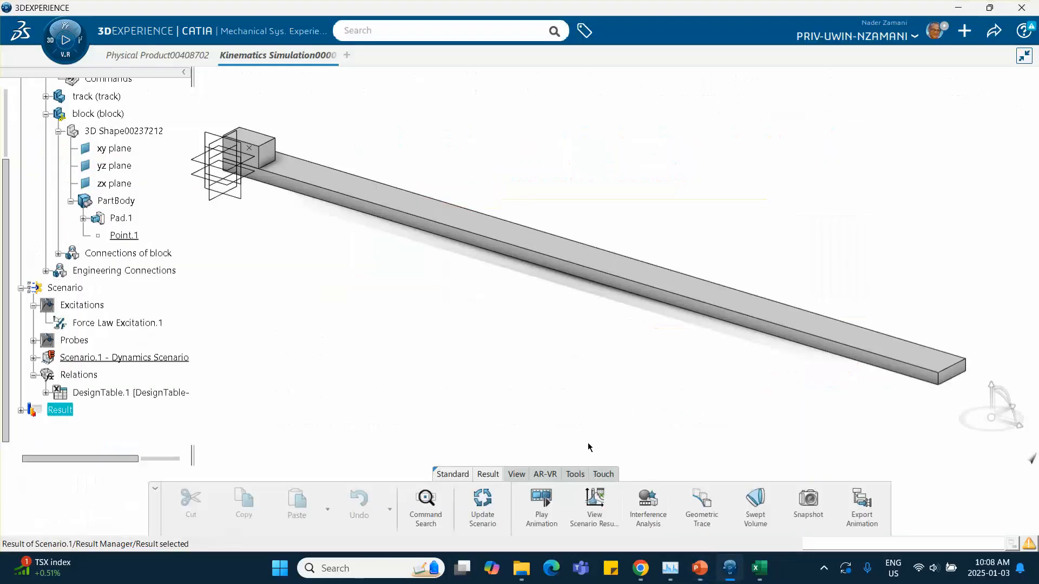
Create a new Simple Rule stored in the Scenario container's Relations.
click(84, 304)
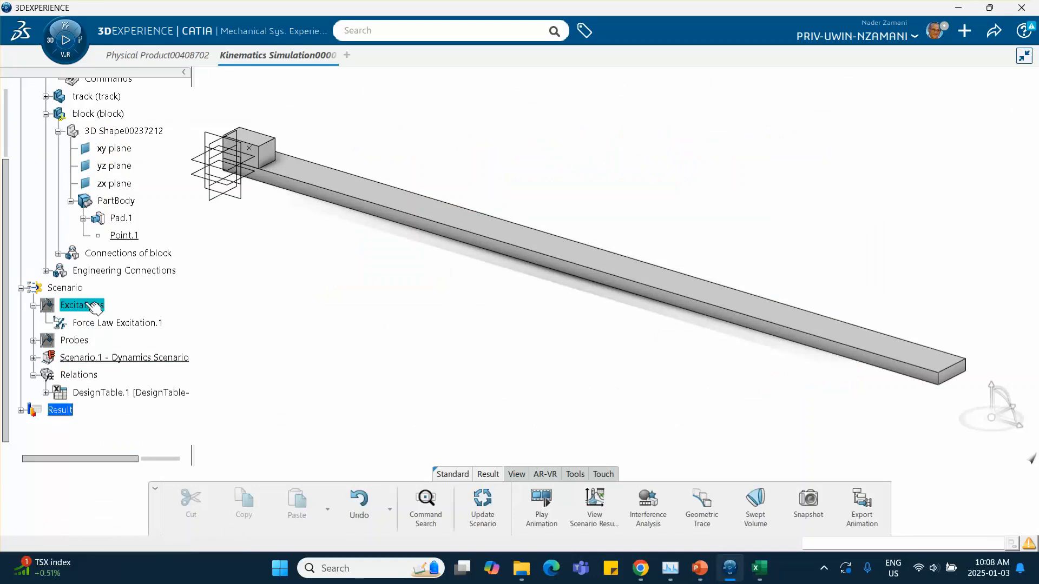
click(73, 287)
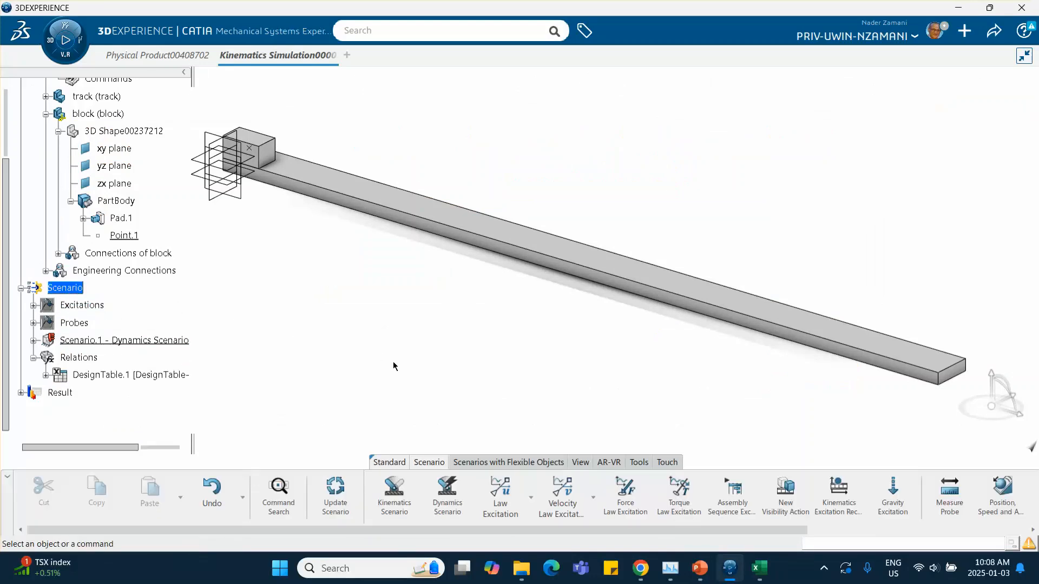
click(641, 466)
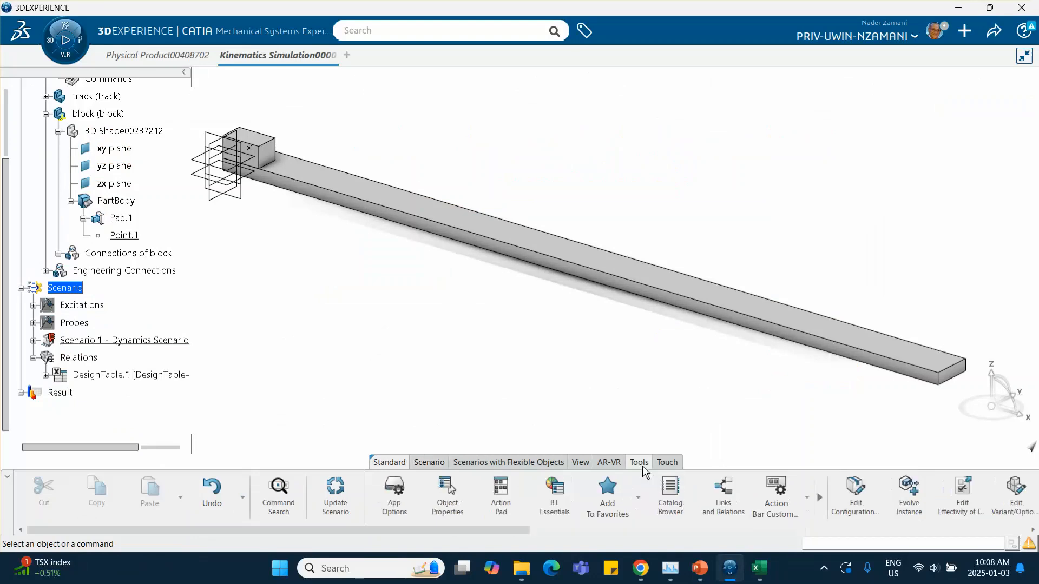
scroll(636, 493, down, 6)
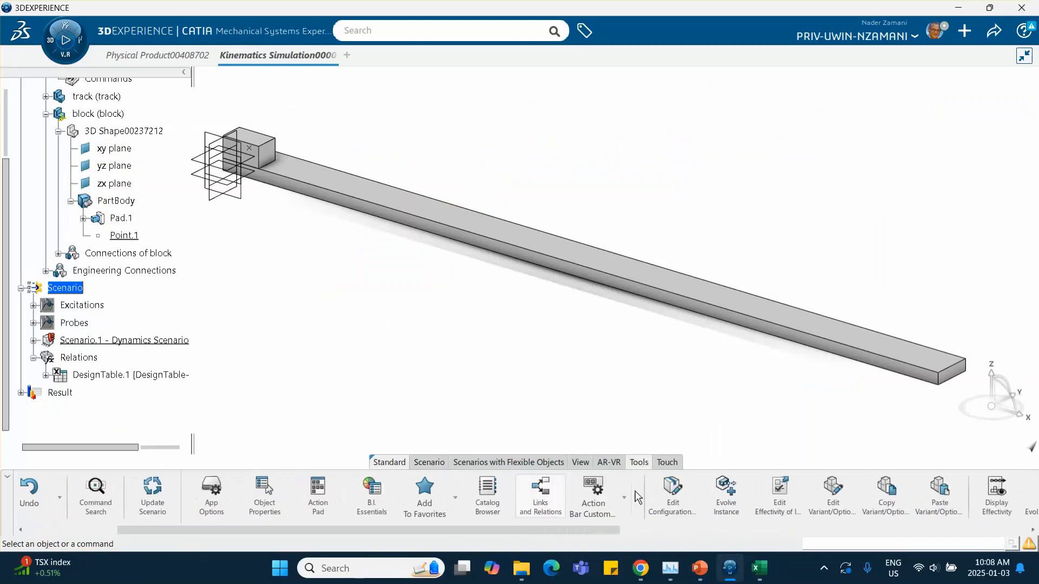
scroll(633, 491, down, 8)
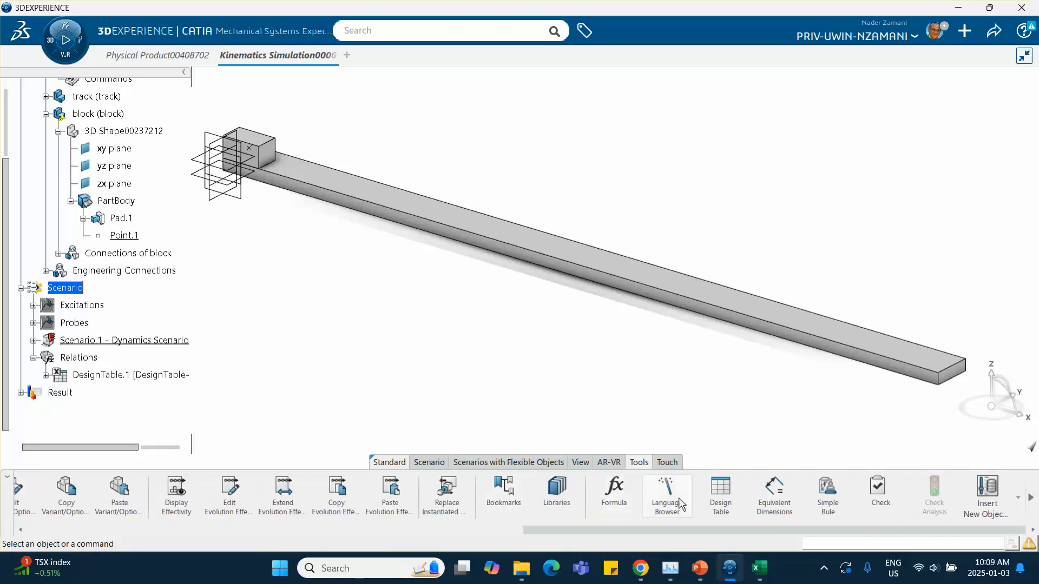
click(827, 497)
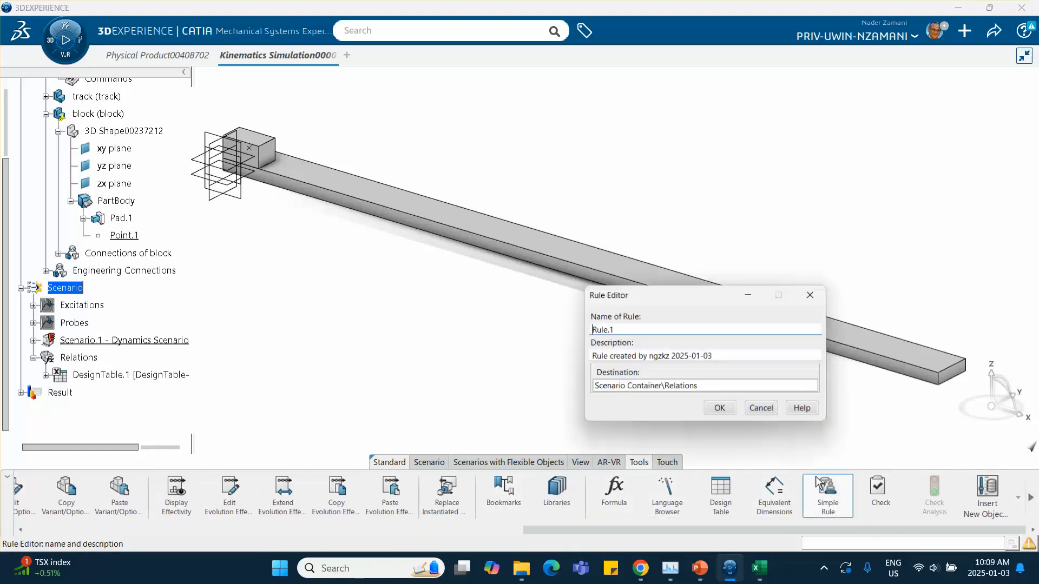
click(721, 409)
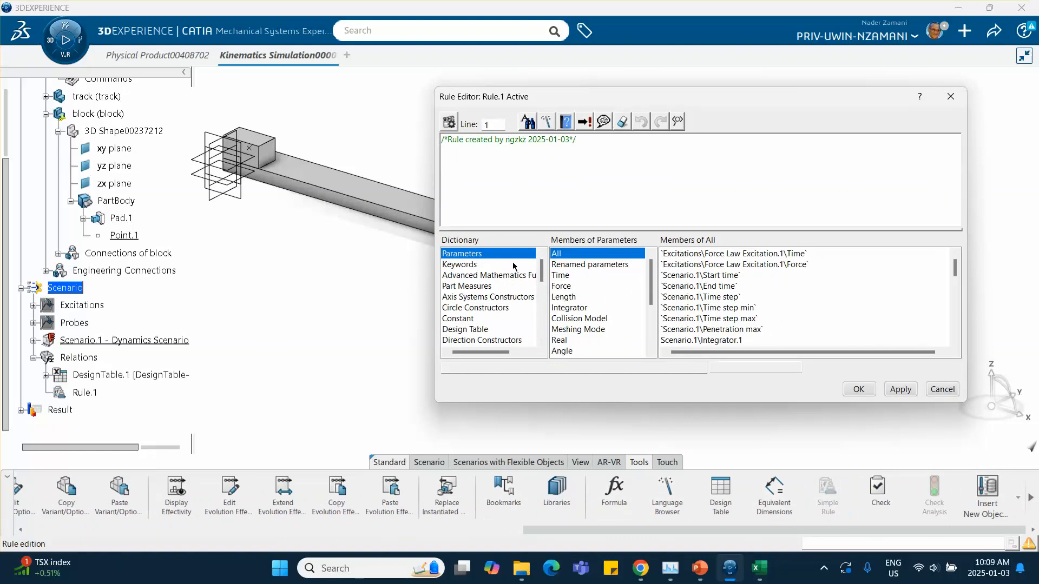
Start the rule body: if Force Law Excitation.1's Time < 2s, set Force Law Excitation.1's Force =.
click(582, 143)
key(Return)
key(Return)
click(561, 275)
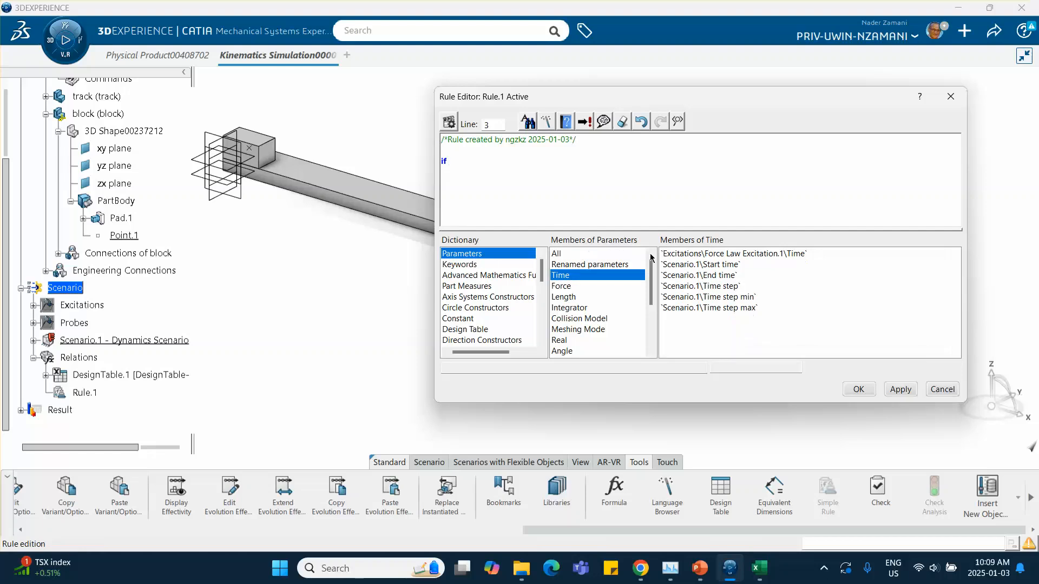
double_click(709, 254)
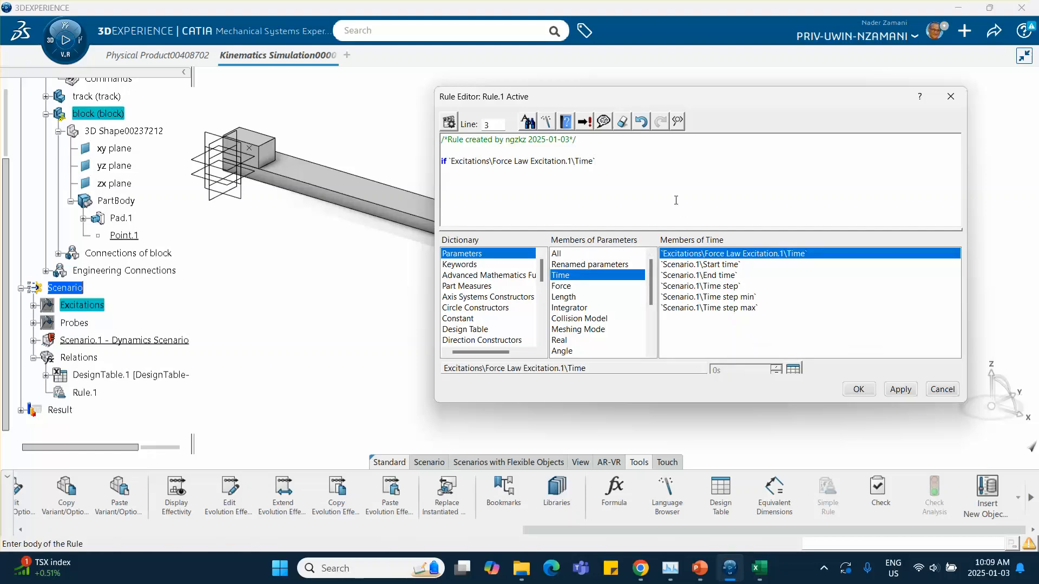
text(2s)
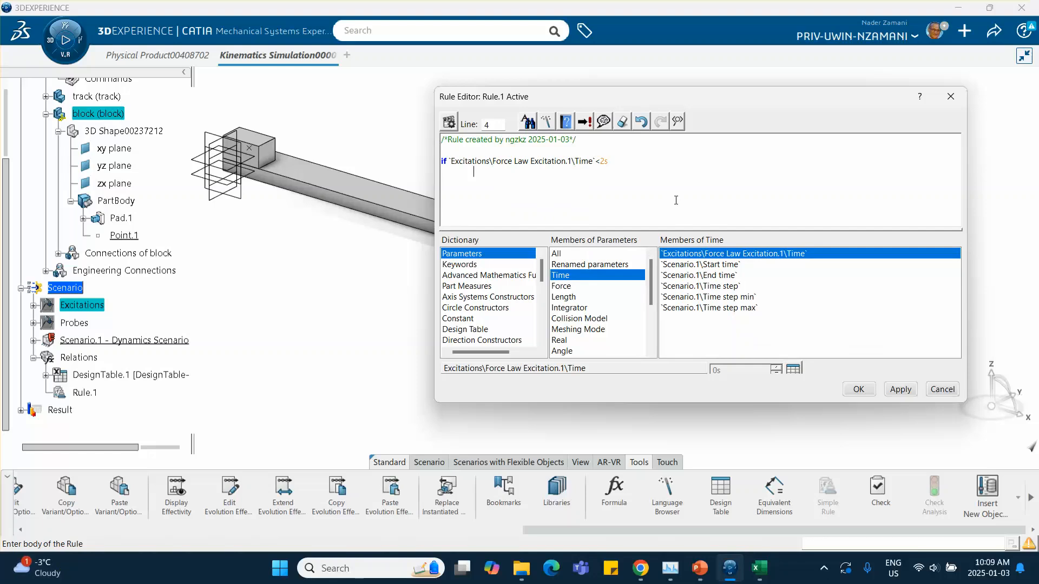
click(572, 286)
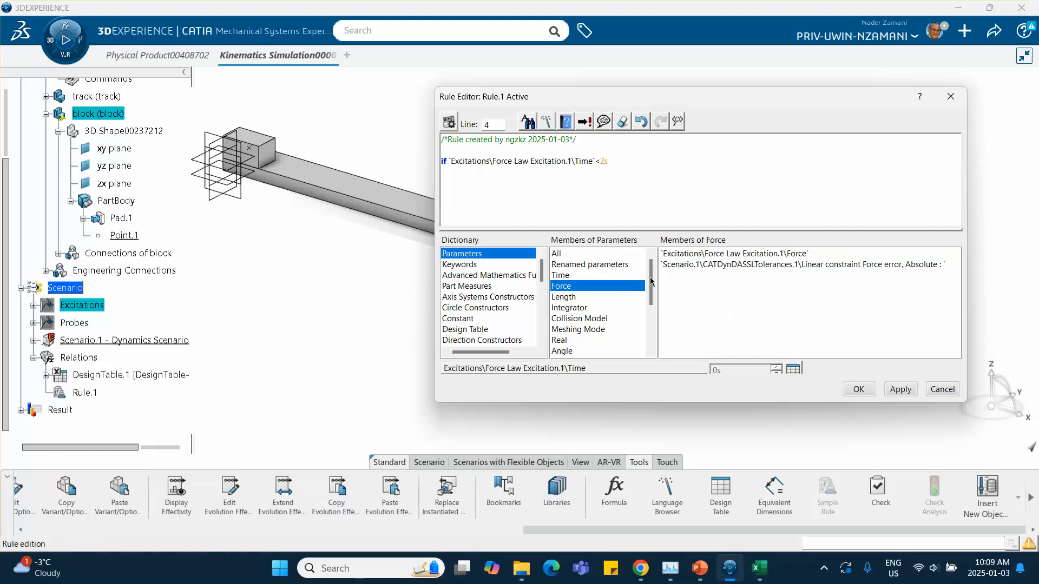
double_click(694, 254)
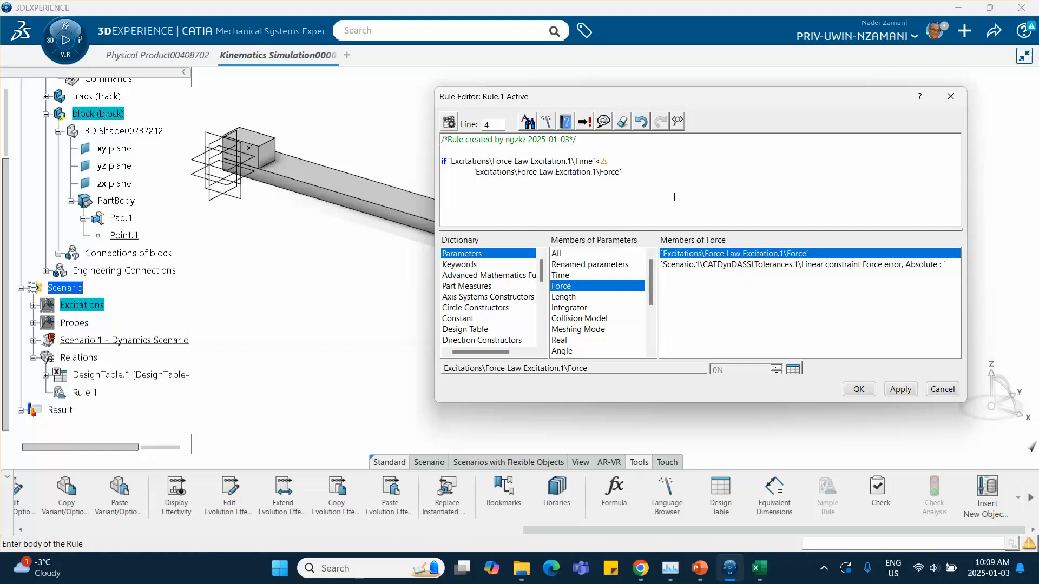
text(=)
Check the force equations on the tutorial slide and return to the rule editor.
click(699, 568)
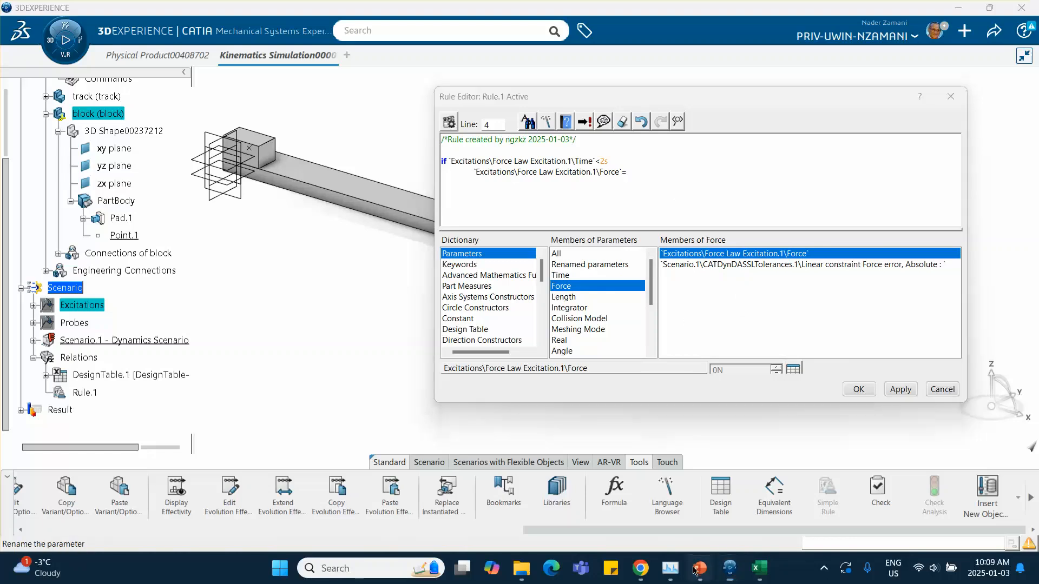
click(129, 243)
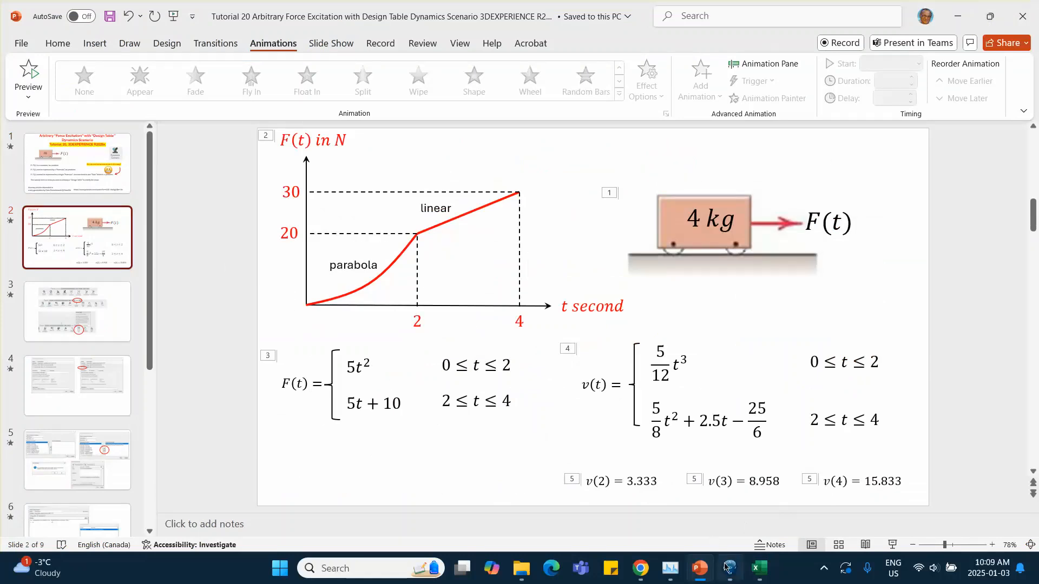
click(730, 569)
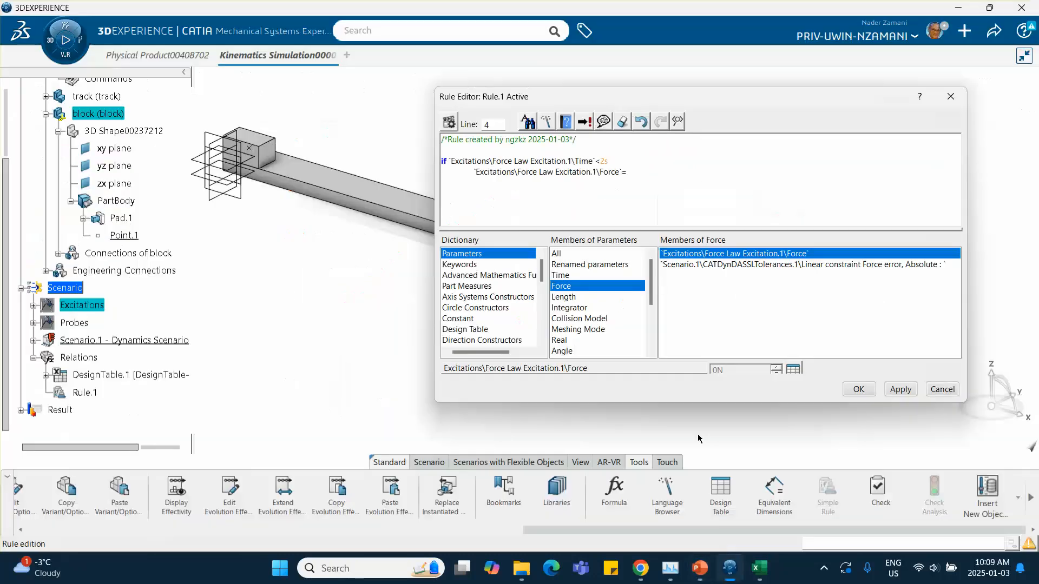
Complete the if branch so the force equals 5N*(Force Law Excitation.1's Time/1s)**2, and add an else line.
click(638, 173)
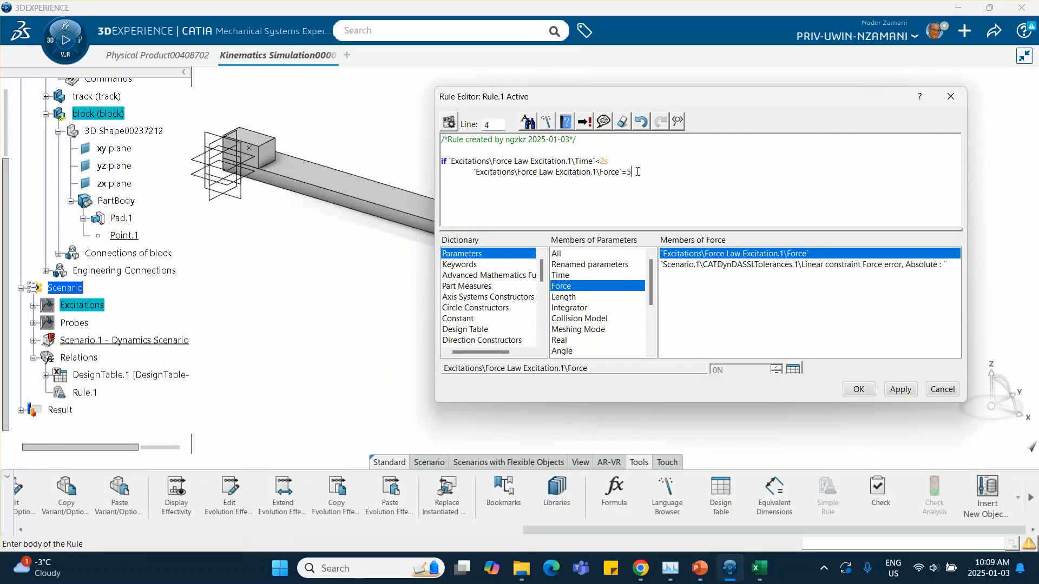
text(5N;)
click(560, 275)
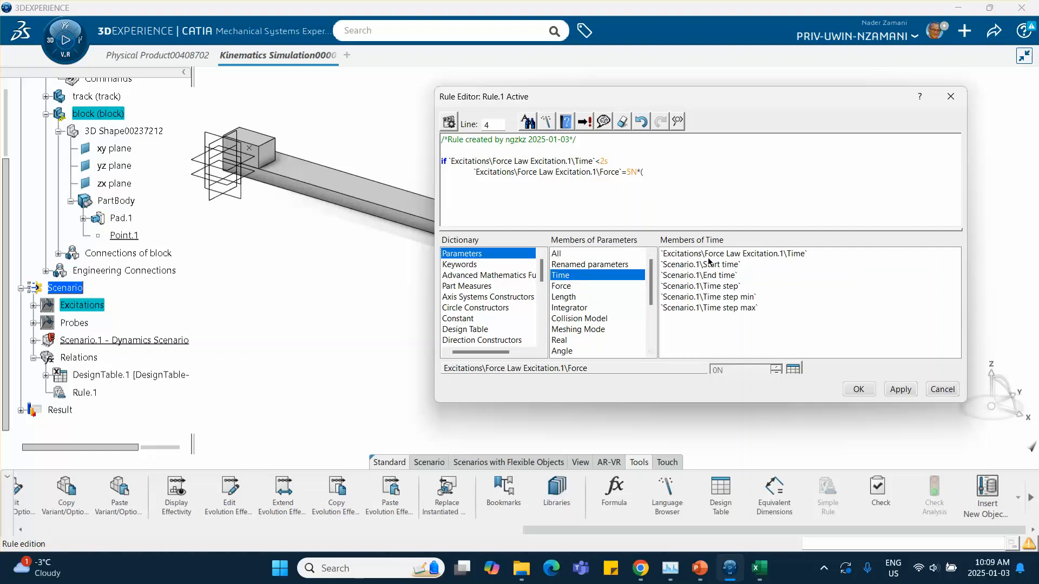
double_click(709, 256)
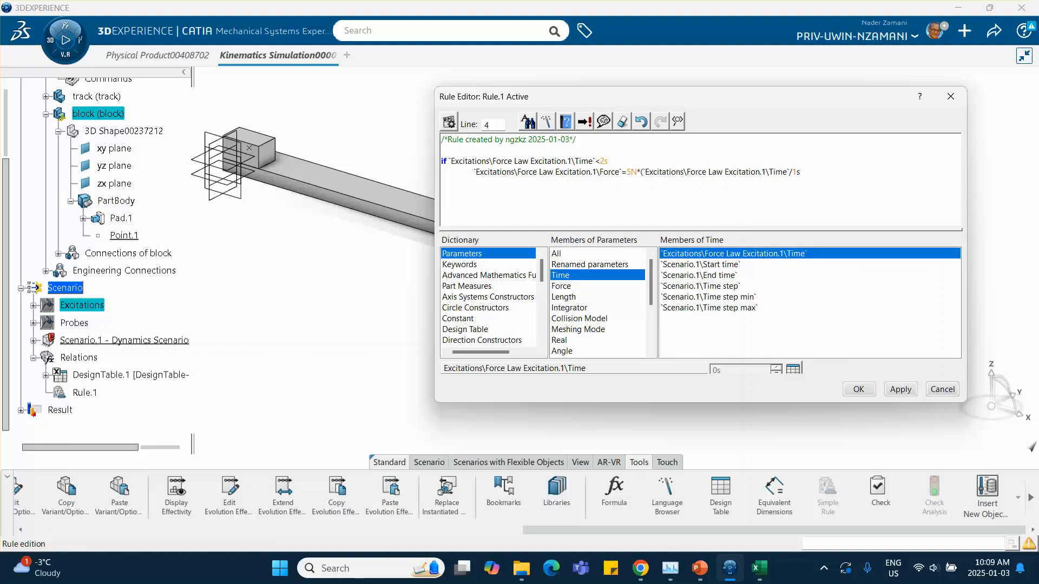
text())
text(lse)
Begin the else branch with Force Law Excitation.1's Force =, checking the linear force equation on the tutorial slide.
click(564, 286)
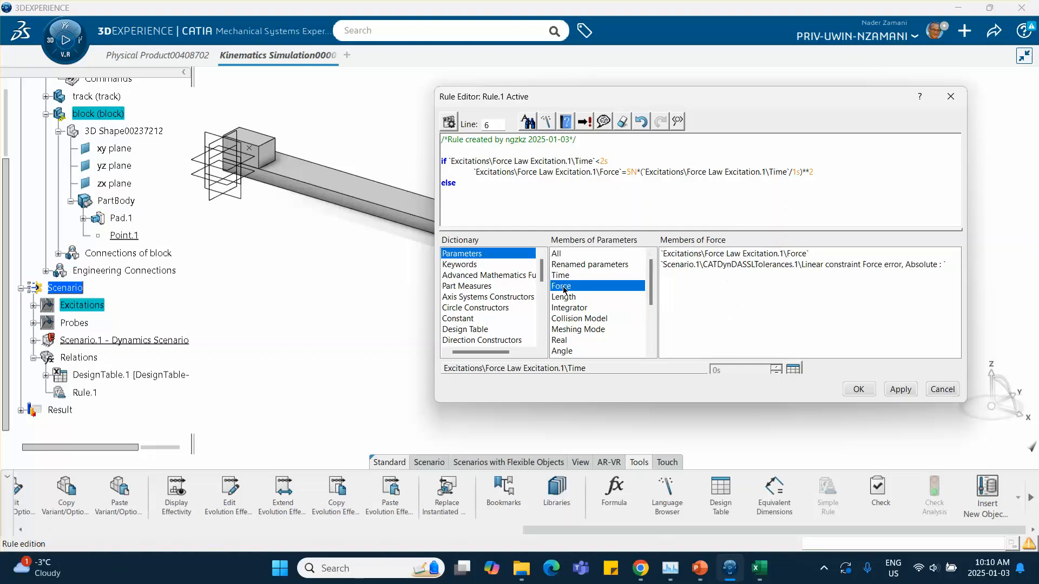
double_click(725, 253)
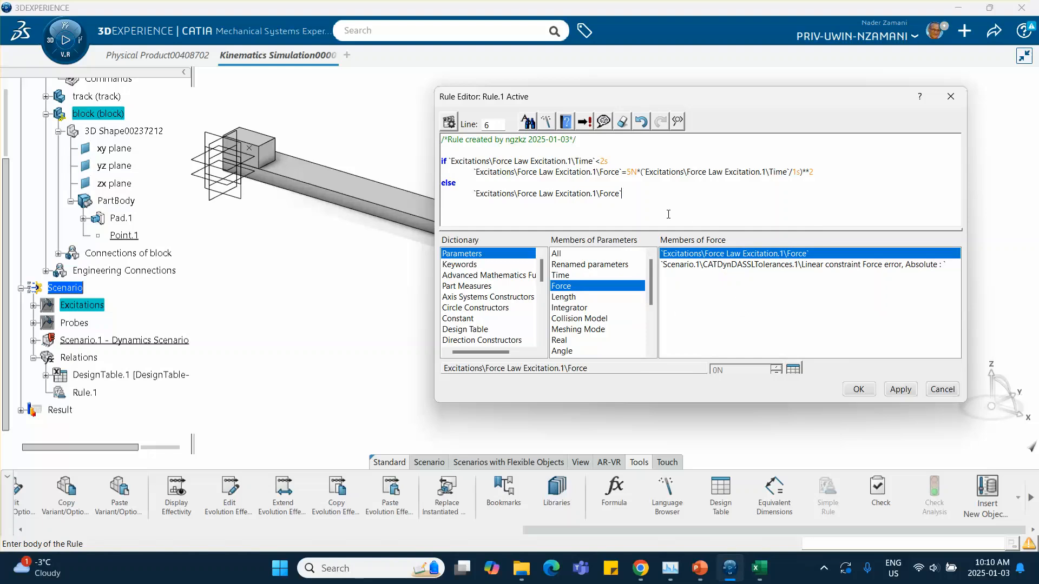
text(=)
click(707, 571)
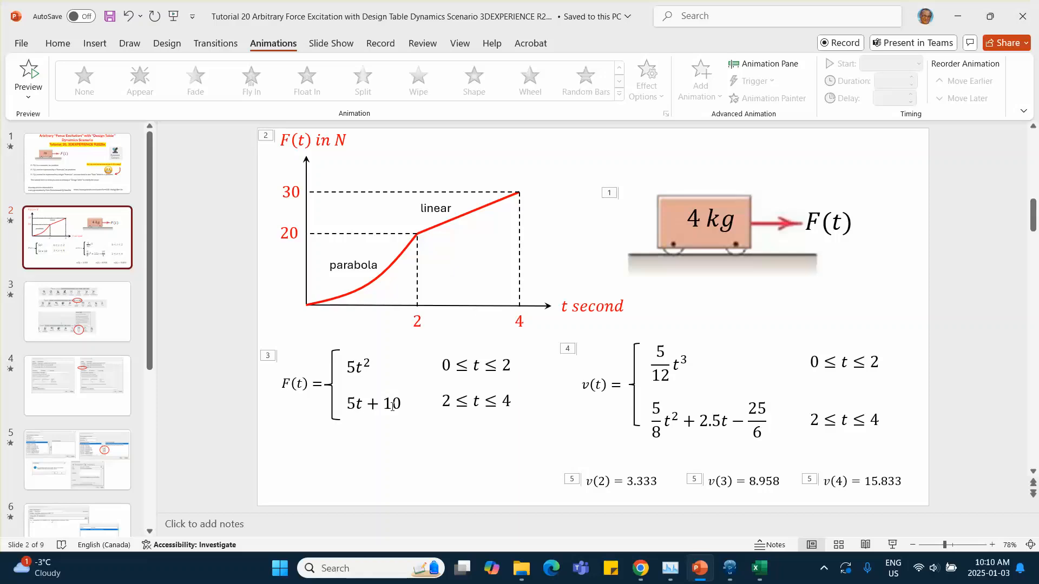
click(957, 17)
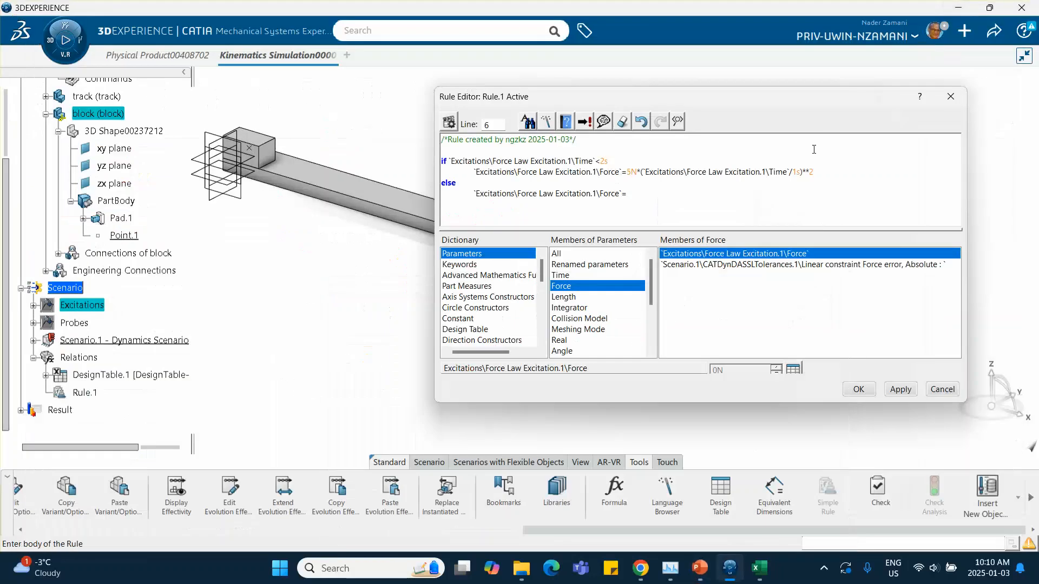
Finish the else branch as 5N*(Force Law Excitation.1's Time/1s)+10N, save the rule, and make it the active relation for the force.
click(643, 190)
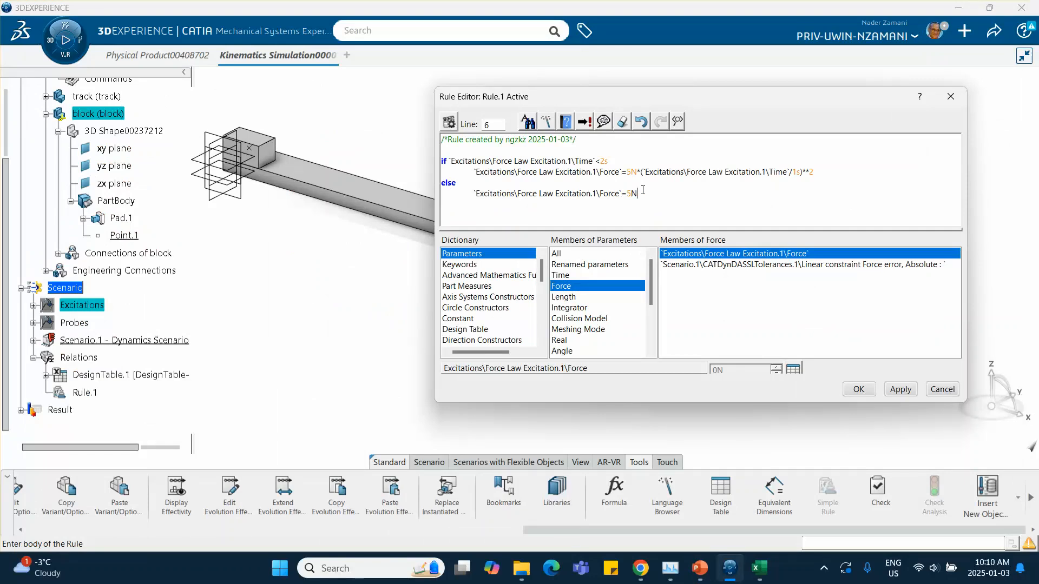
text(()
key(BackSpace)
key(Up)
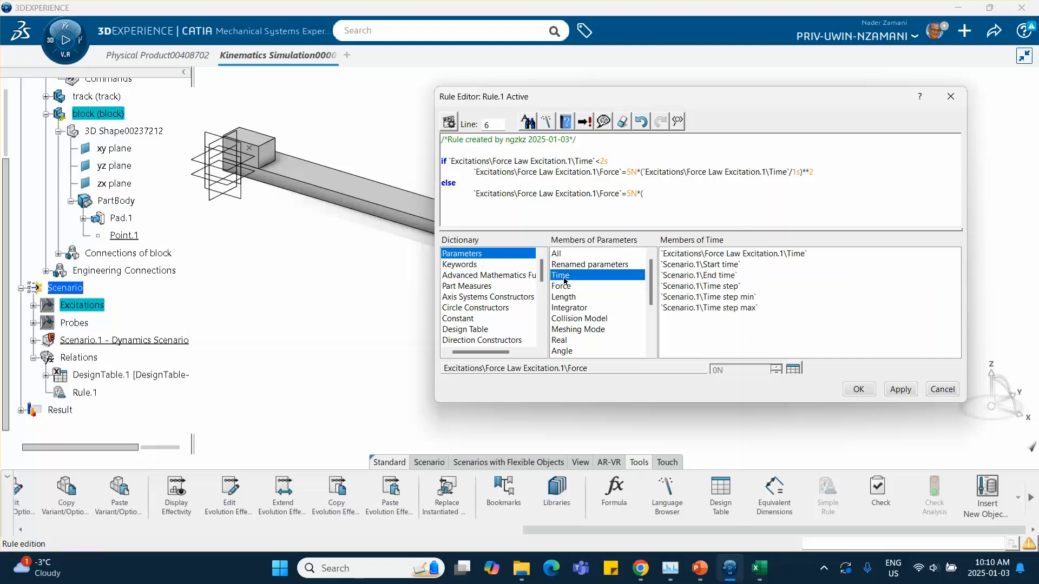
click(698, 254)
double_click(697, 254)
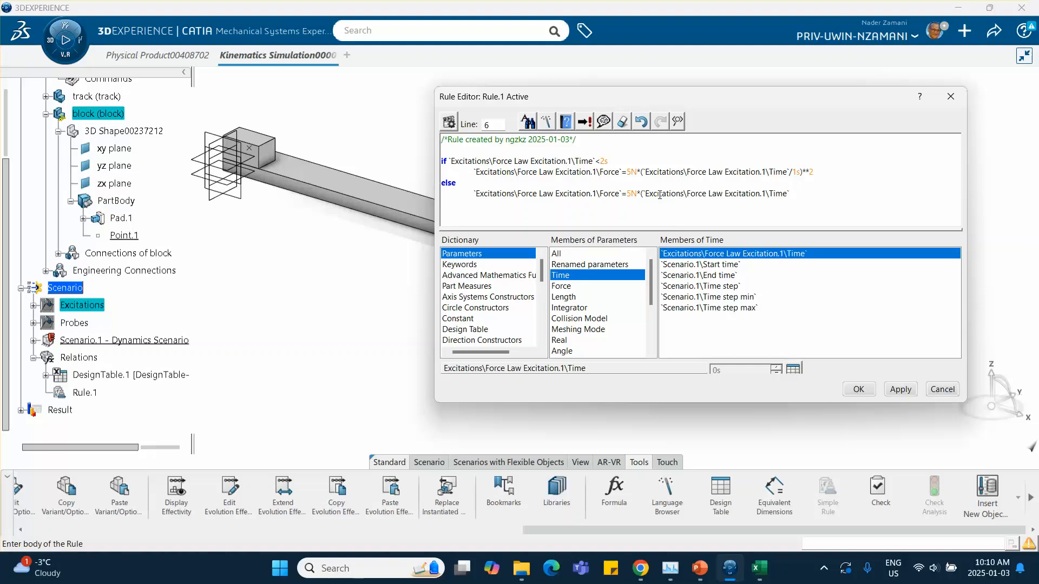
text(/1s)+10N)
click(859, 389)
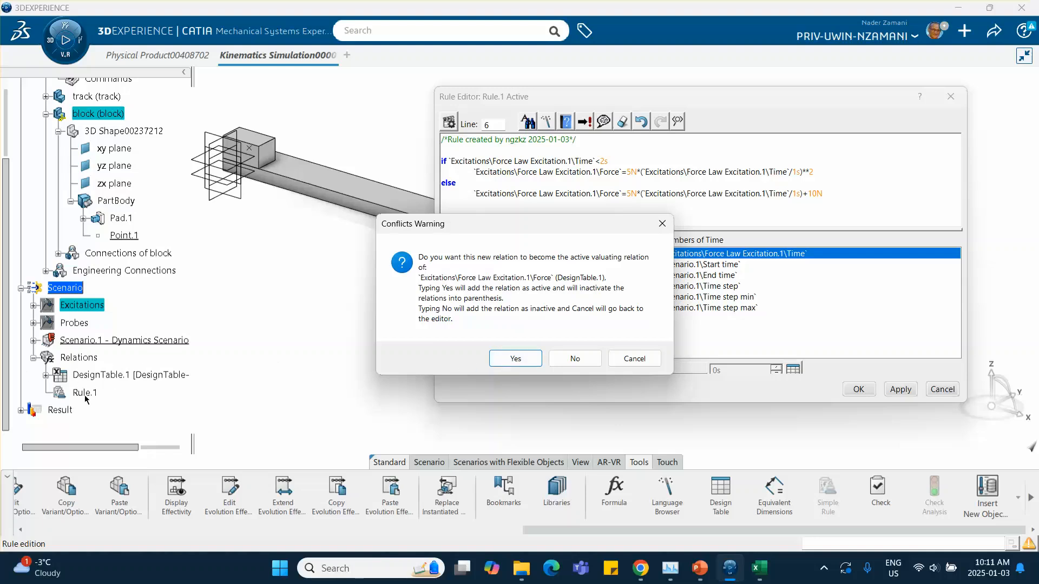
click(518, 361)
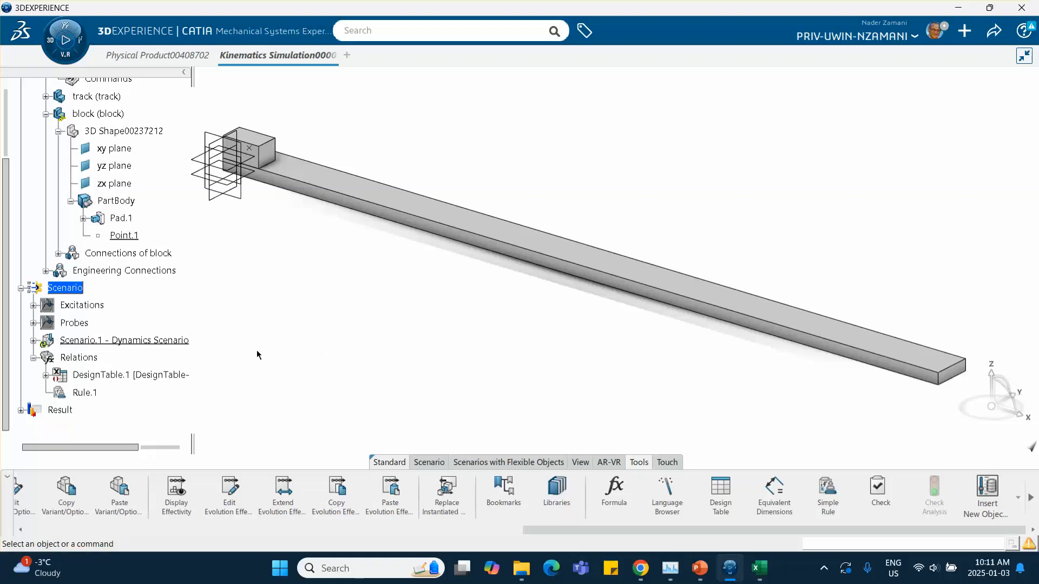
Open Scenario.1 Dynamics Scenario's definition to review its referenced excitations and close it.
click(425, 463)
double_click(128, 340)
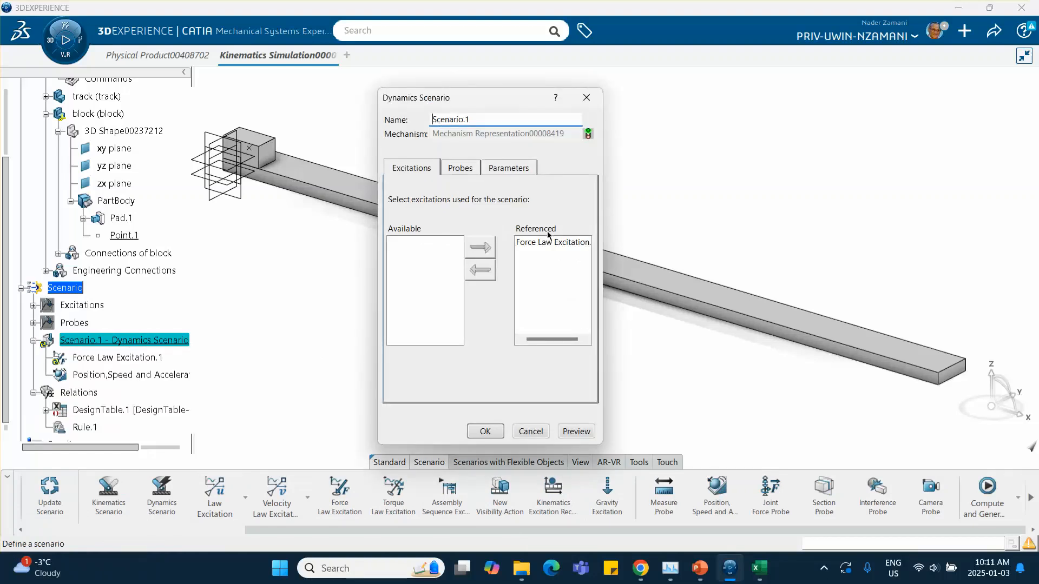
click(485, 432)
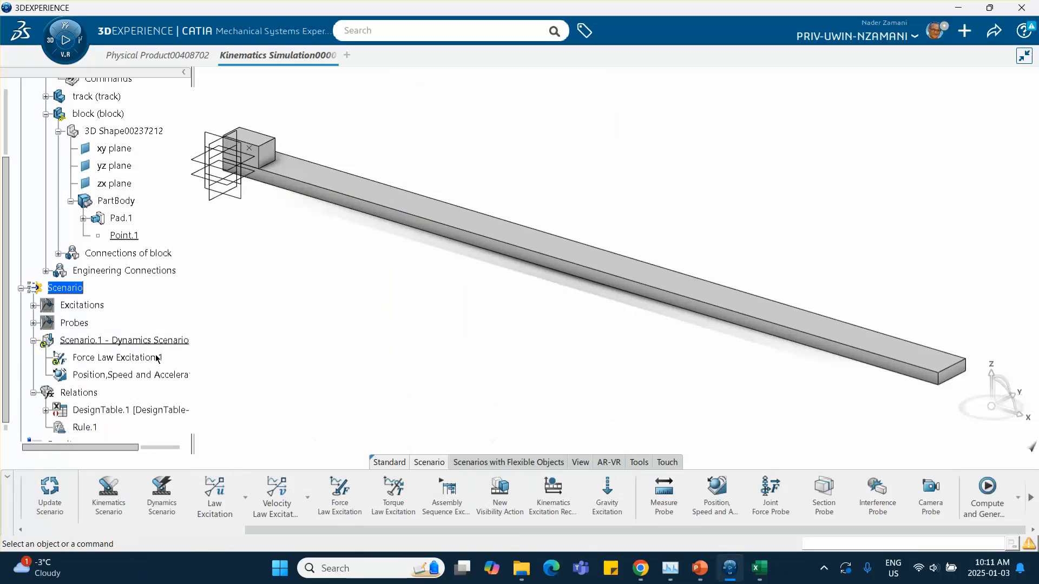
Force compute and generate results for Scenario.1 Dynamics Scenario.
mouse_move(271, 340)
middle_down()
mouse_move(309, 359)
mouse_move(275, 346)
middle_up()
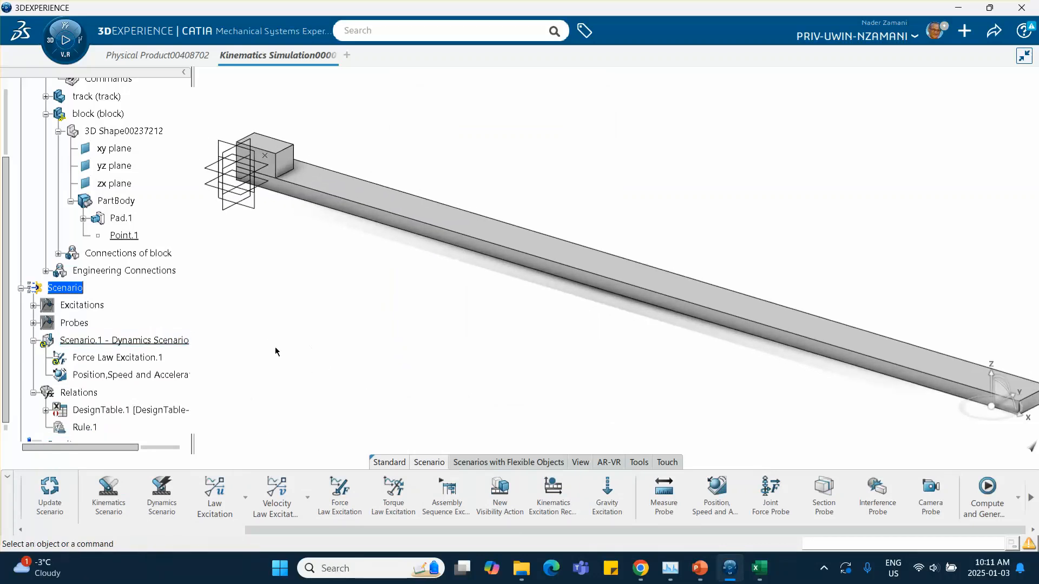
right_click(159, 341)
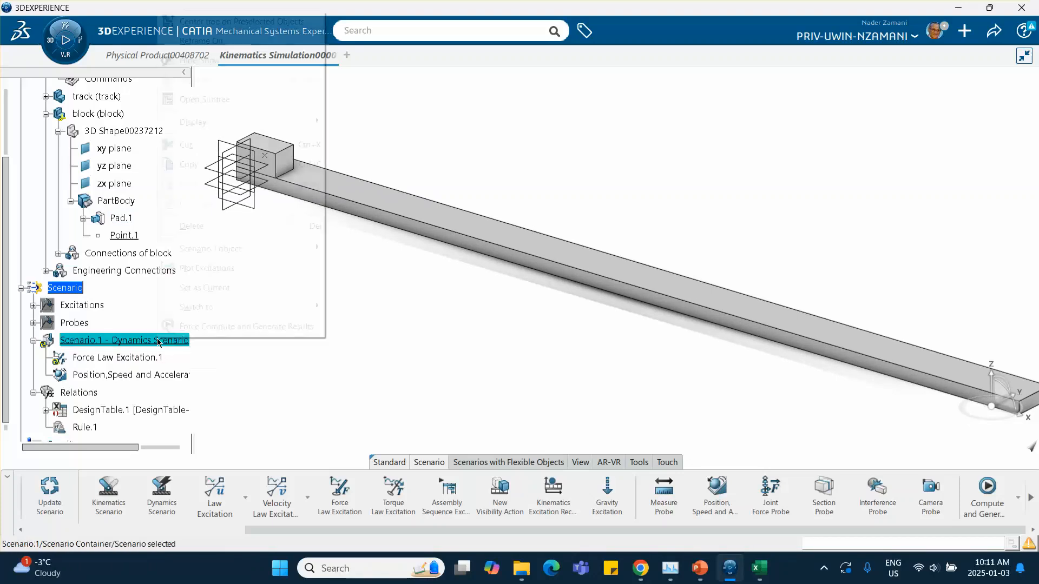
click(244, 326)
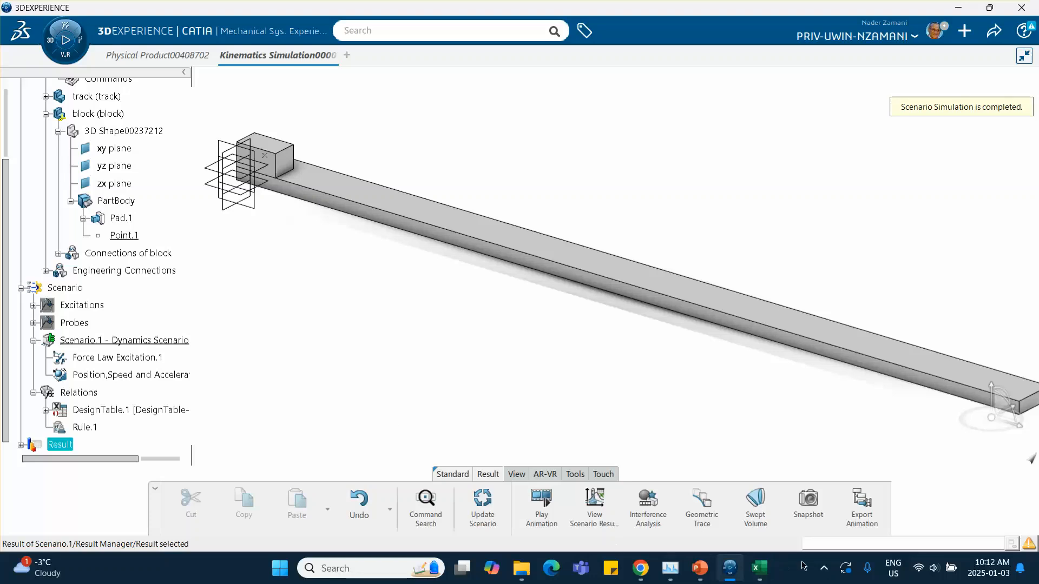
click(823, 572)
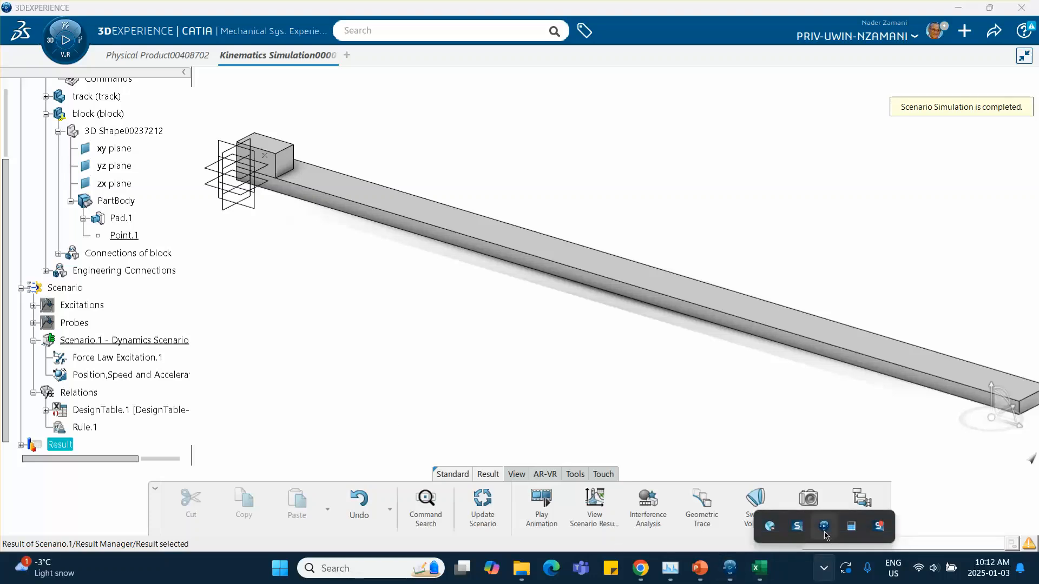